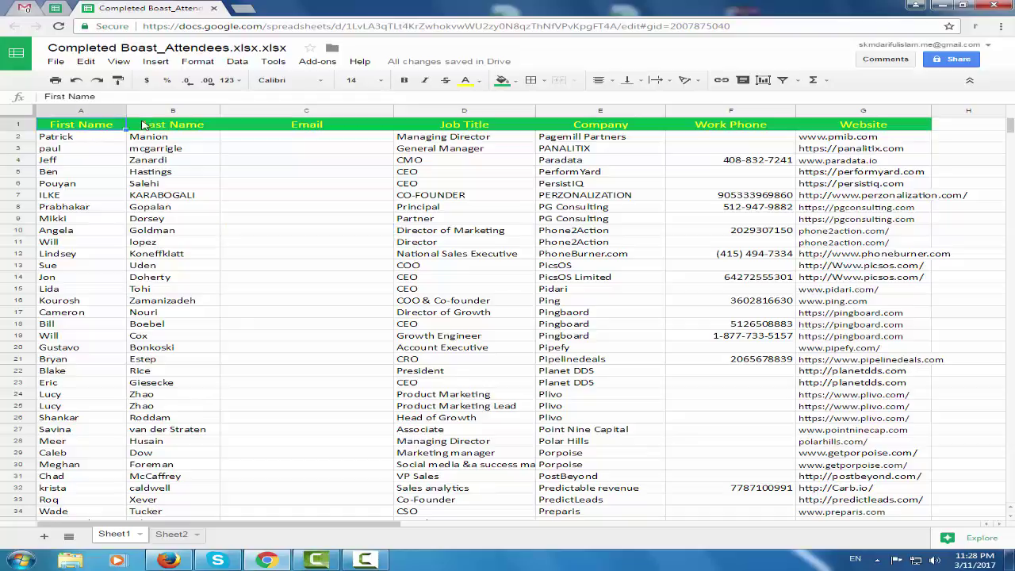
Review the attendee table headings from First Name through Website
{"action": "left_click", "coordinate": [180, 128]}
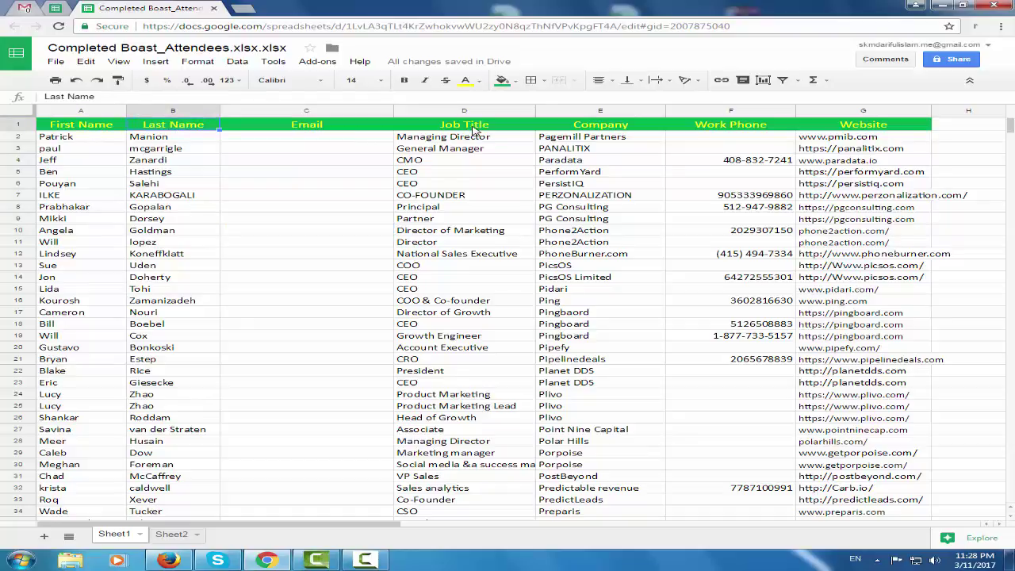
{"action": "left_click", "coordinate": [474, 130]}
{"action": "left_click", "coordinate": [609, 127]}
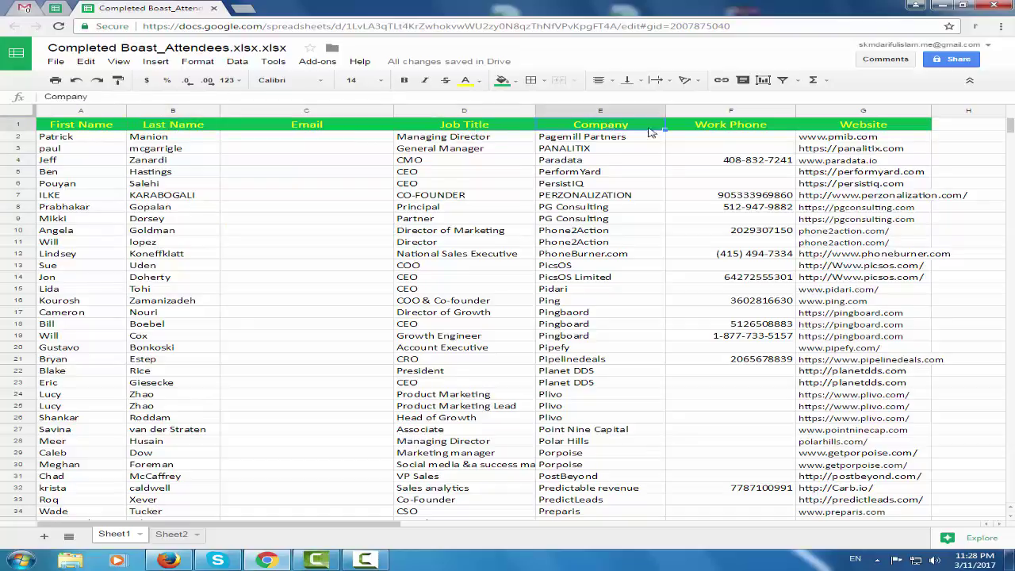
{"action": "left_click", "coordinate": [773, 132]}
{"action": "left_click", "coordinate": [884, 127]}
{"action": "scroll", "coordinate": [478, 287], "scroll_direction": "down", "scroll_amount": 3}
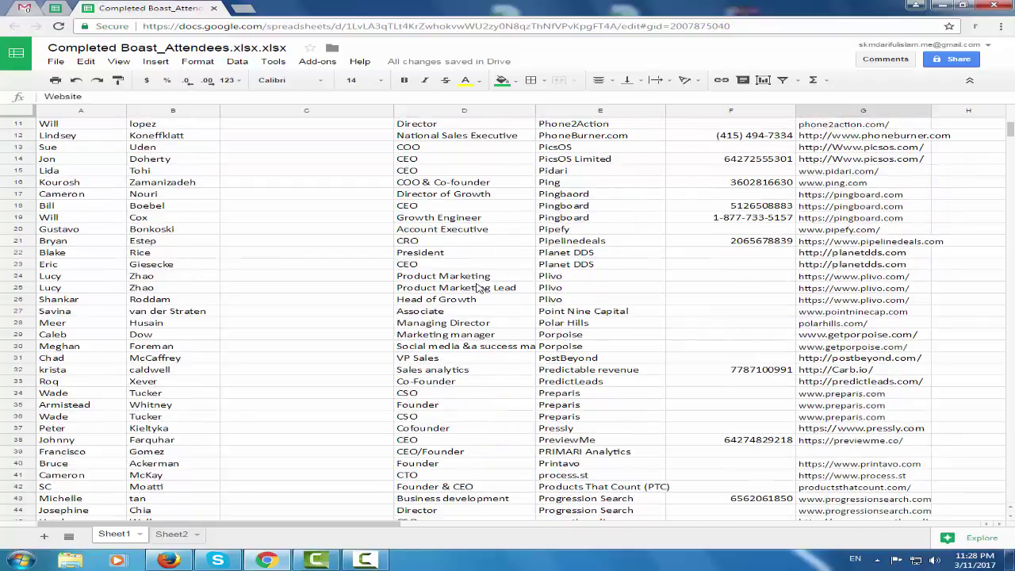
{"action": "scroll", "coordinate": [478, 287], "scroll_direction": "up", "scroll_amount": 3}
Widen column A slightly and select a single empty Email cell
{"action": "left_click_drag", "start_coordinate": [331, 143], "coordinate": [310, 405]}
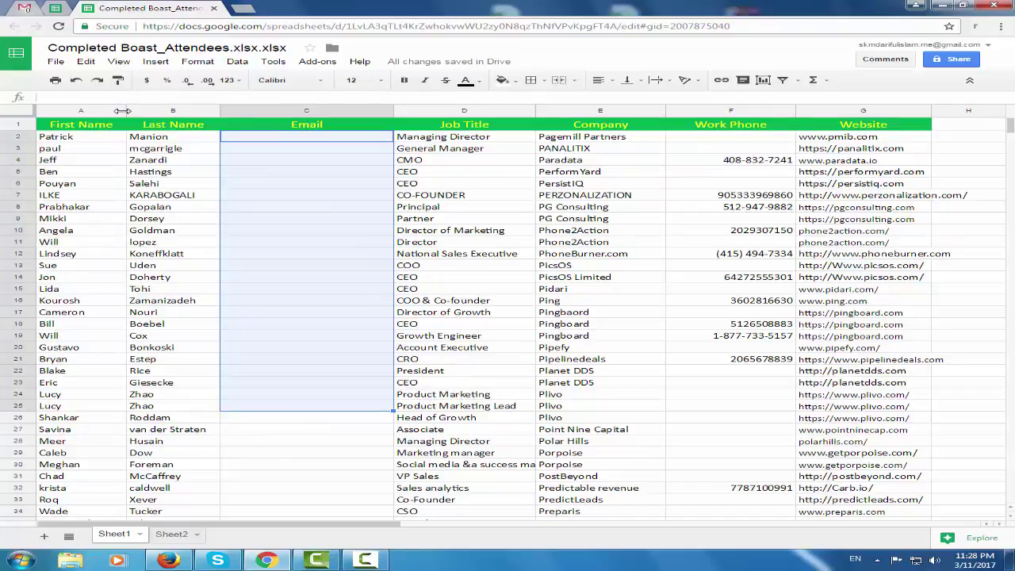
{"action": "left_click_drag", "start_coordinate": [123, 110], "coordinate": [134, 111]}
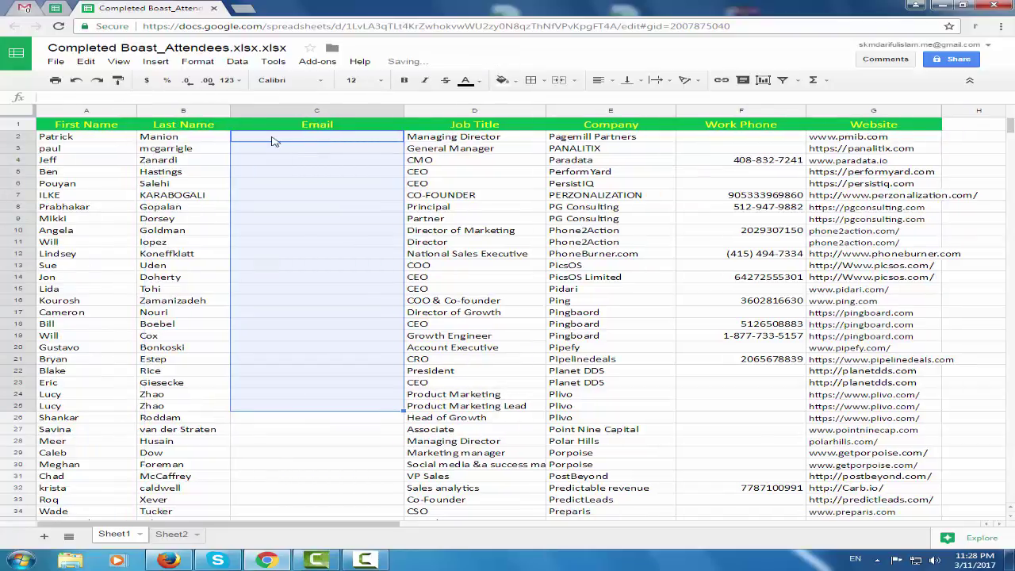
{"action": "left_click_drag", "start_coordinate": [272, 141], "coordinate": [318, 363]}
{"action": "left_click", "coordinate": [321, 256]}
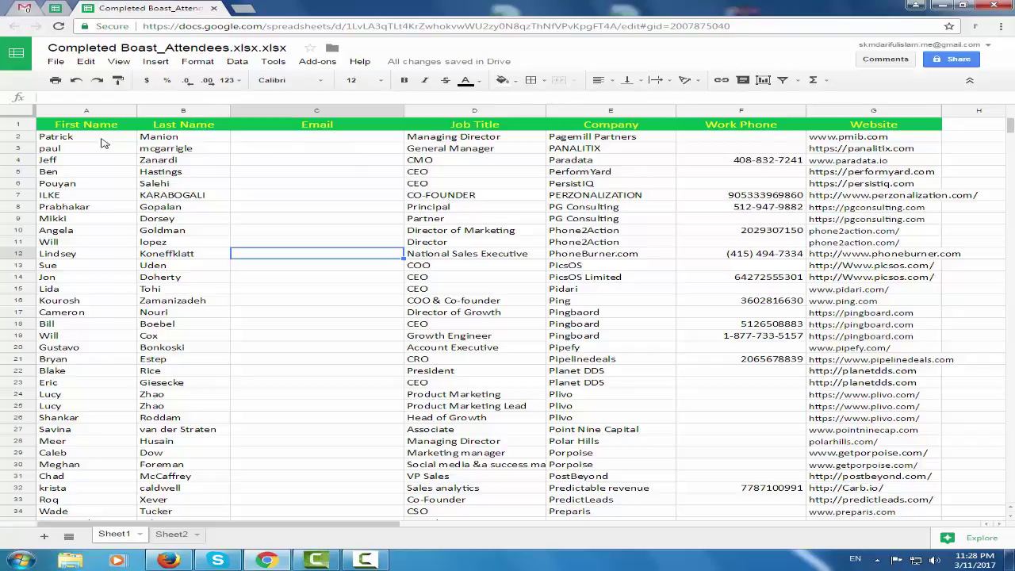
{"action": "left_click_drag", "start_coordinate": [102, 143], "coordinate": [181, 149]}
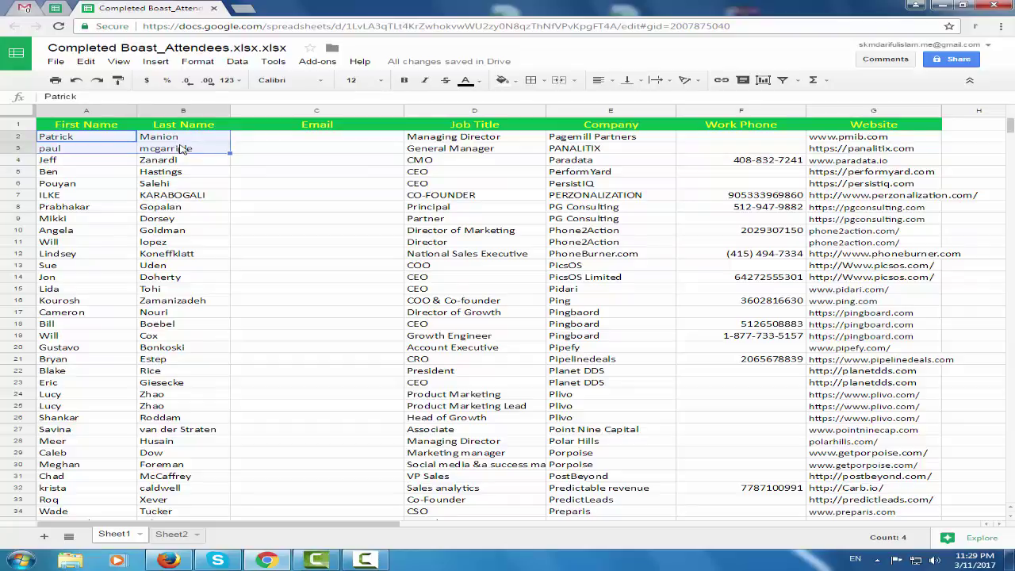
{"action": "left_click", "coordinate": [282, 142]}
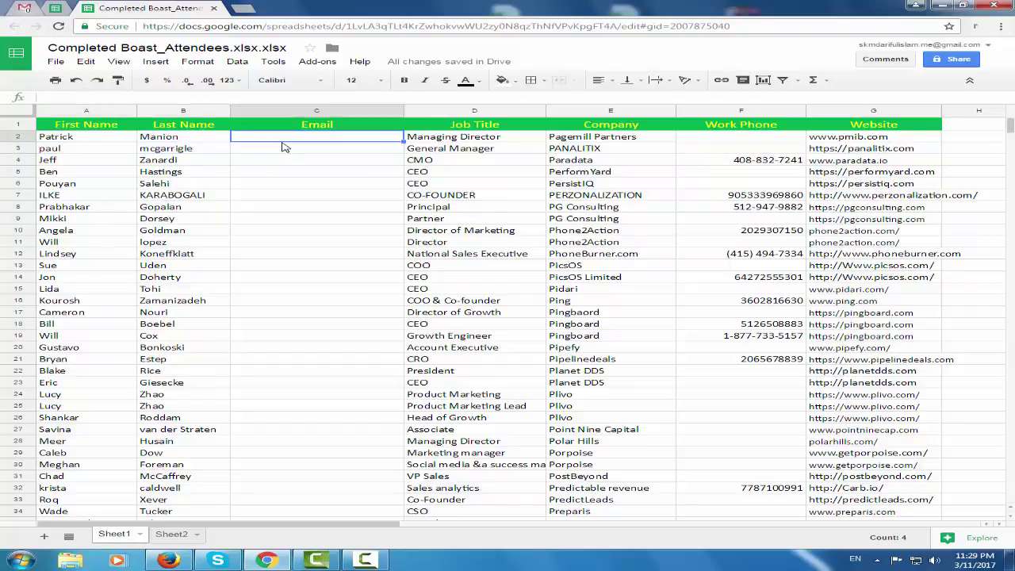
{"action": "left_click", "coordinate": [304, 257]}
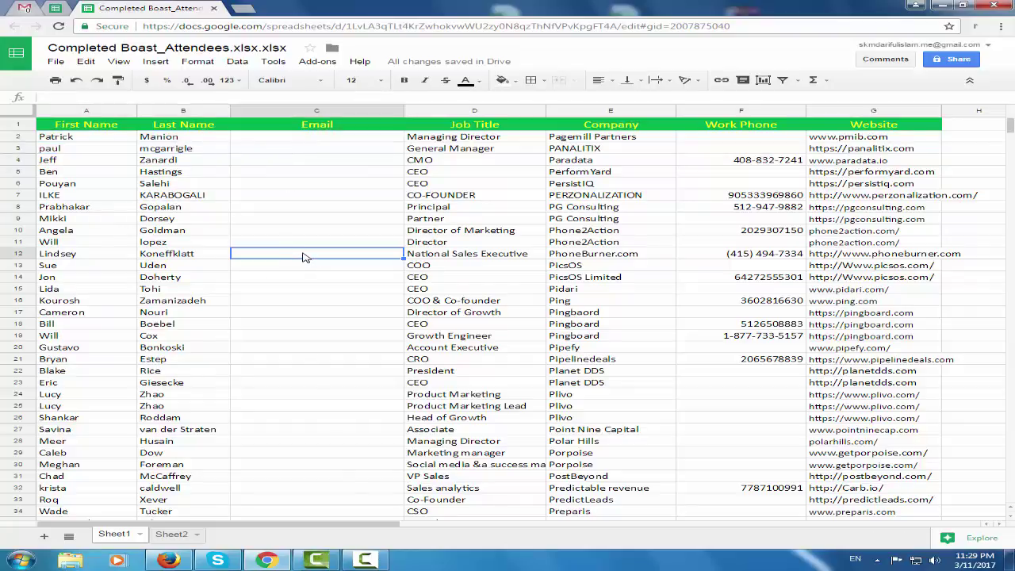
{"action": "left_click_drag", "start_coordinate": [342, 140], "coordinate": [345, 325]}
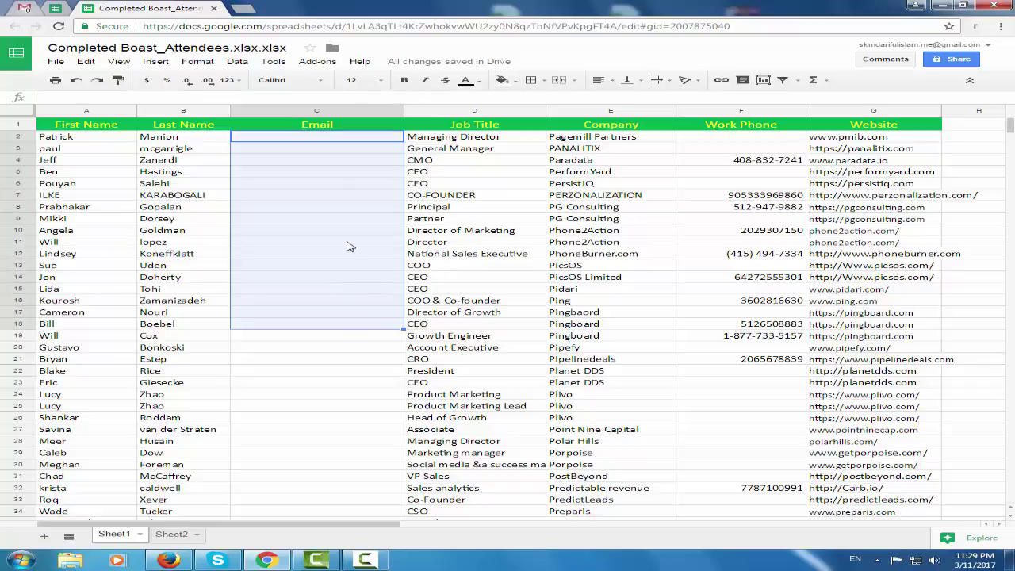
{"action": "left_click", "coordinate": [346, 242]}
{"action": "left_click_drag", "start_coordinate": [334, 139], "coordinate": [337, 337]}
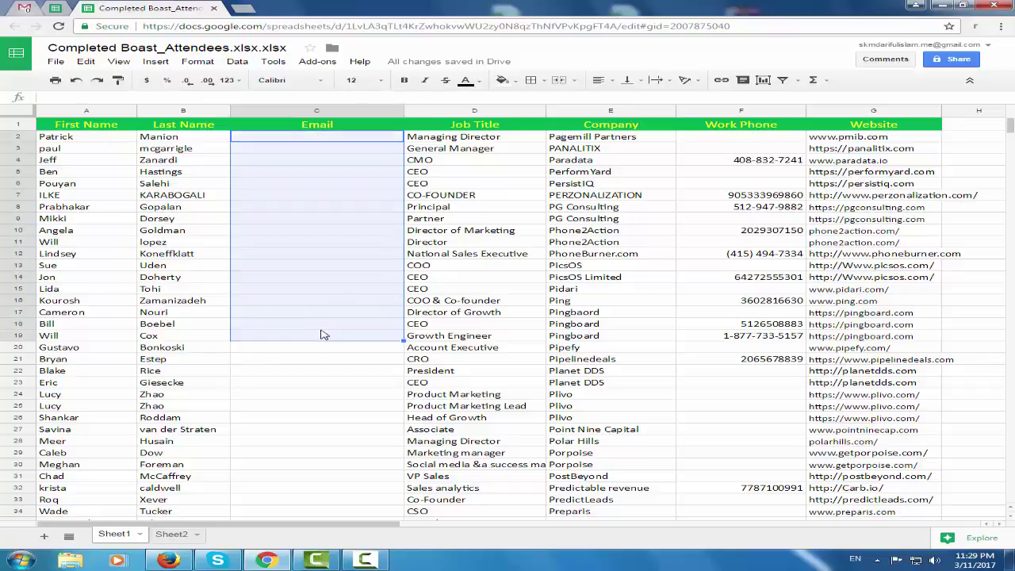
{"action": "left_click", "coordinate": [333, 289]}
{"action": "left_click_drag", "start_coordinate": [333, 140], "coordinate": [341, 371]}
{"action": "left_click", "coordinate": [357, 141]}
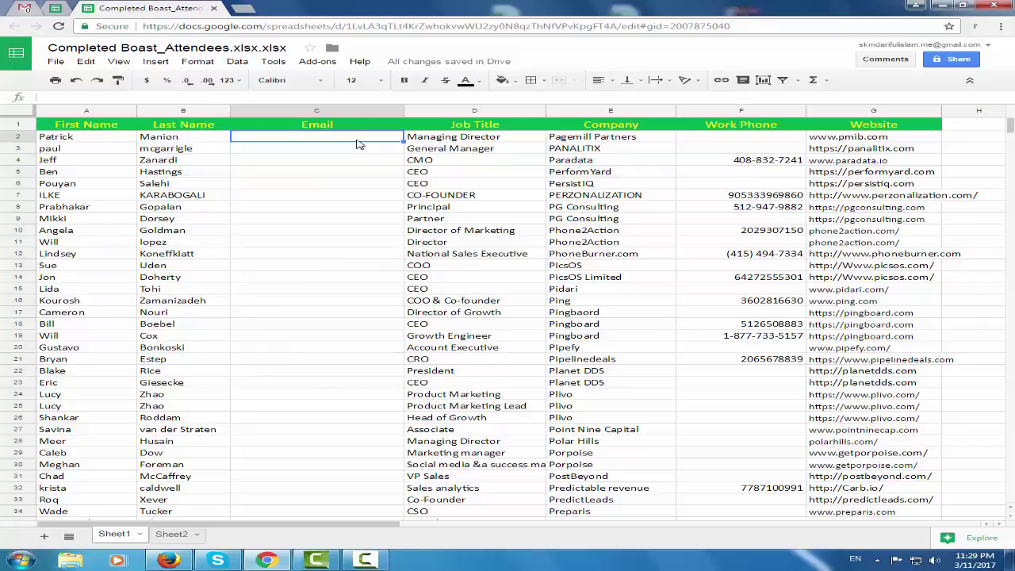
{"action": "left_click_drag", "start_coordinate": [355, 140], "coordinate": [349, 300]}
{"action": "left_click", "coordinate": [343, 234]}
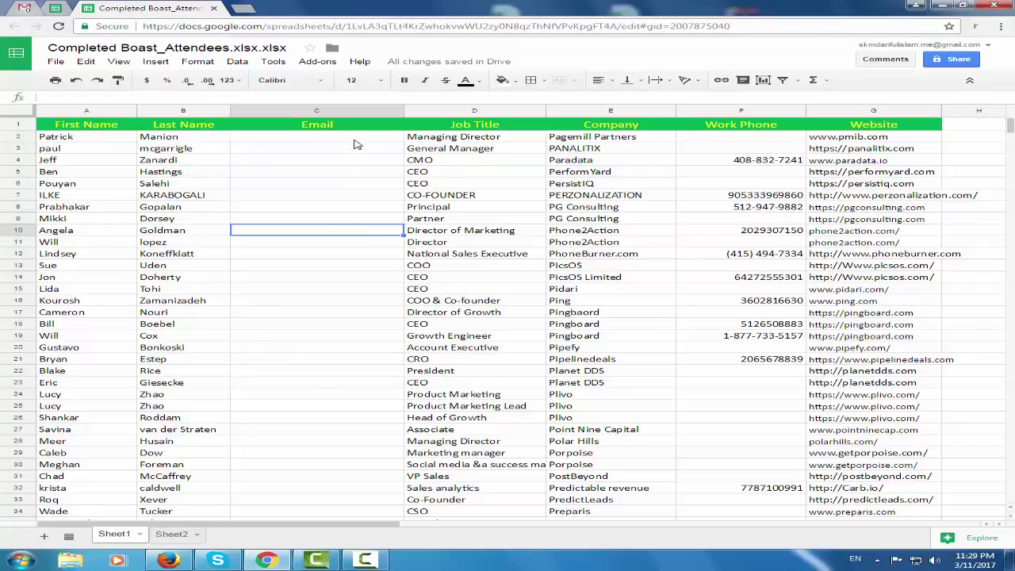
{"action": "left_click_drag", "start_coordinate": [356, 140], "coordinate": [349, 300]}
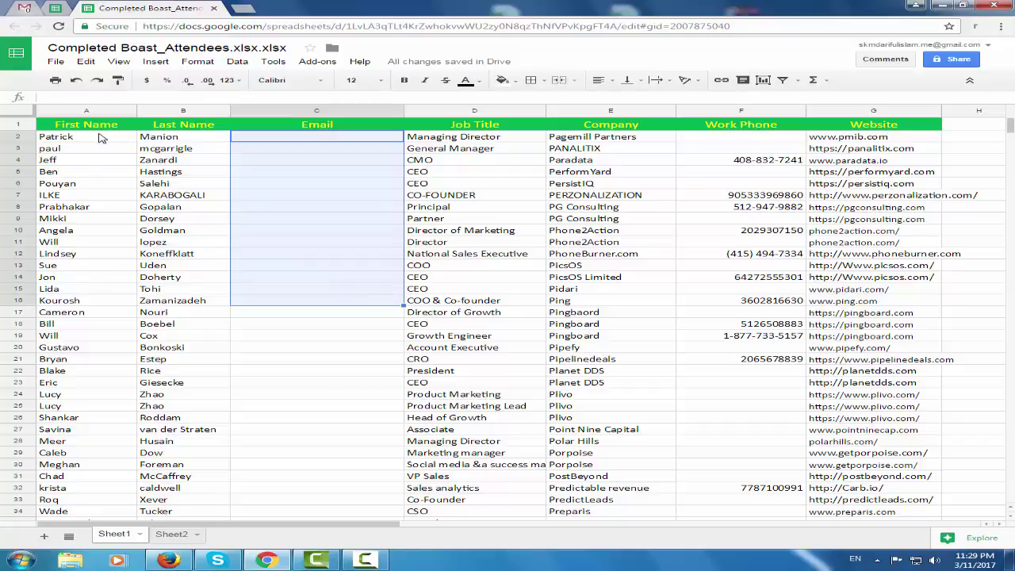
{"action": "left_click_drag", "start_coordinate": [99, 136], "coordinate": [223, 136]}
{"action": "left_click", "coordinate": [308, 140]}
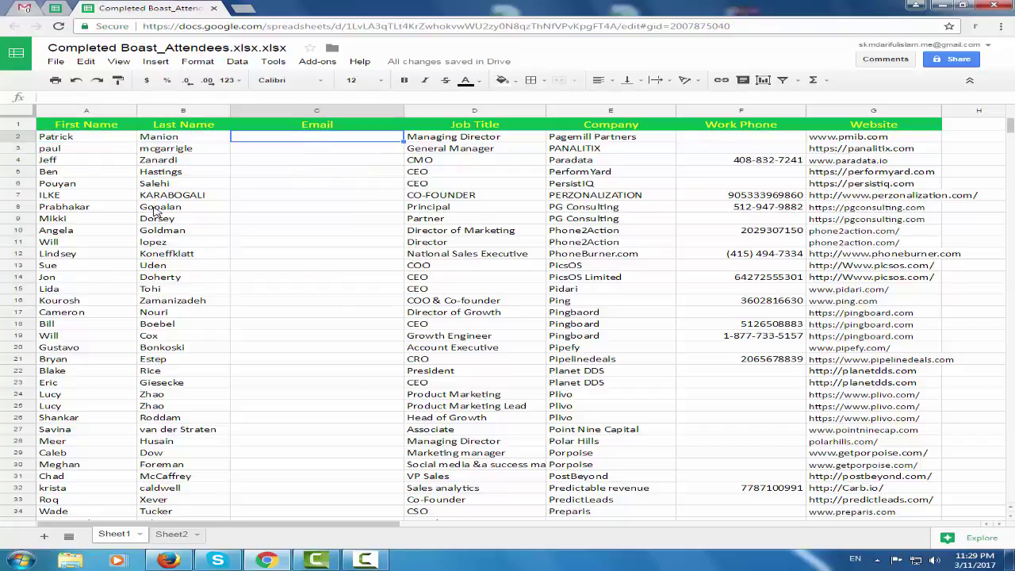
{"action": "left_click", "coordinate": [73, 139]}
{"action": "left_click_drag", "start_coordinate": [308, 145], "coordinate": [341, 143]}
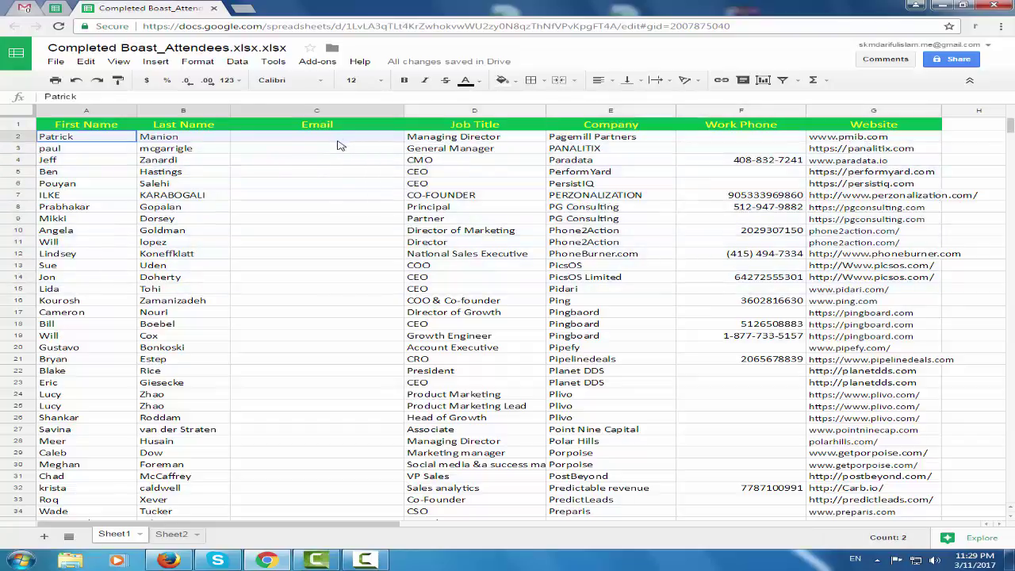
{"action": "left_click", "coordinate": [333, 176]}
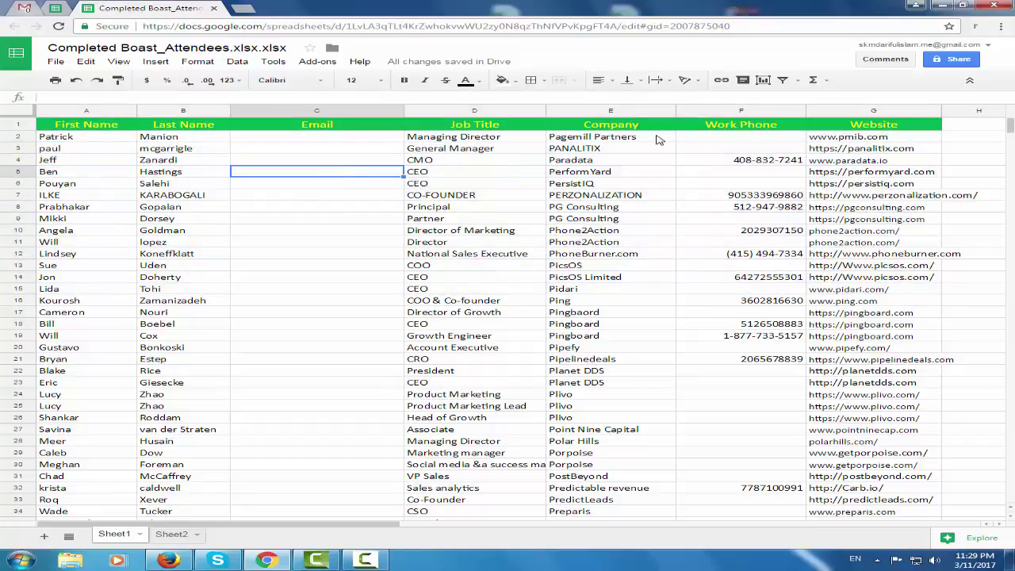
{"action": "left_click", "coordinate": [648, 138]}
{"action": "left_click_drag", "start_coordinate": [320, 137], "coordinate": [309, 335]}
{"action": "left_click", "coordinate": [295, 141]}
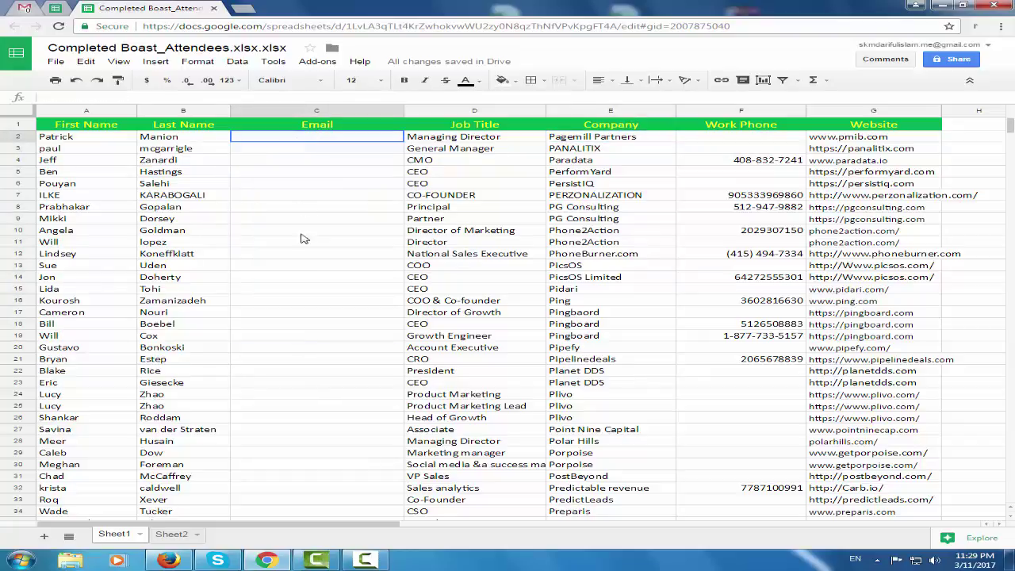
{"action": "left_click_drag", "start_coordinate": [316, 138], "coordinate": [317, 416]}
{"action": "left_click", "coordinate": [328, 252]}
{"action": "left_click", "coordinate": [334, 146]}
{"action": "left_click_drag", "start_coordinate": [335, 151], "coordinate": [338, 362]}
{"action": "left_click", "coordinate": [339, 300]}
{"action": "left_click", "coordinate": [325, 140]}
{"action": "left_click_drag", "start_coordinate": [326, 146], "coordinate": [325, 328]}
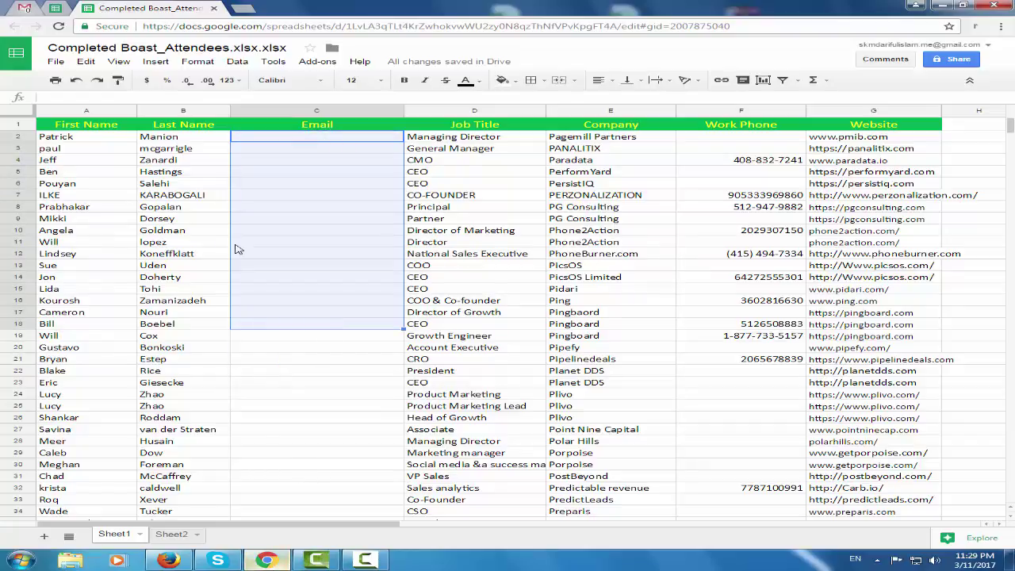
Open gmail.com in a new tab, then close that tab
{"action": "left_click", "coordinate": [241, 11]}
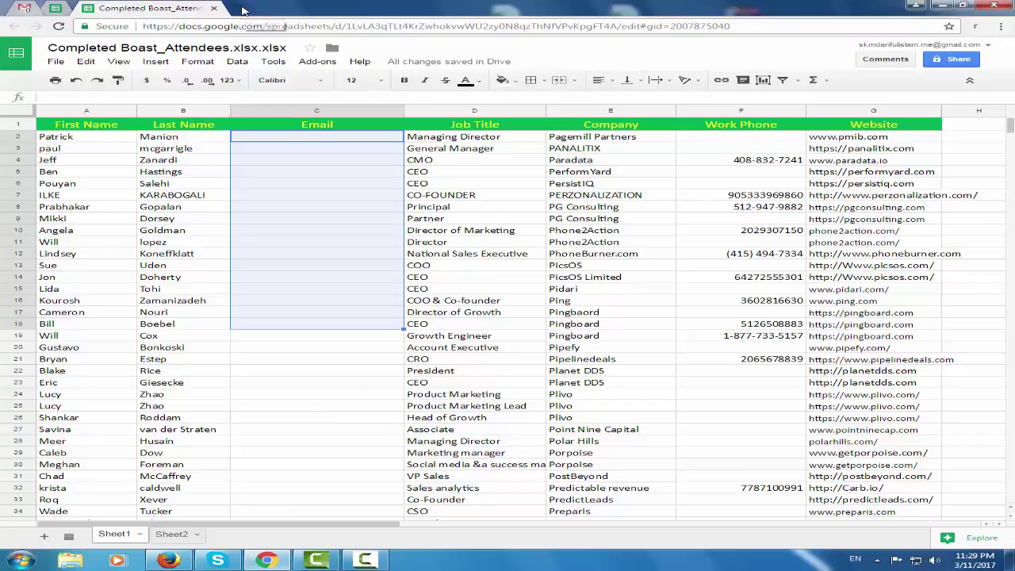
{"action": "type", "text": "gamil"}
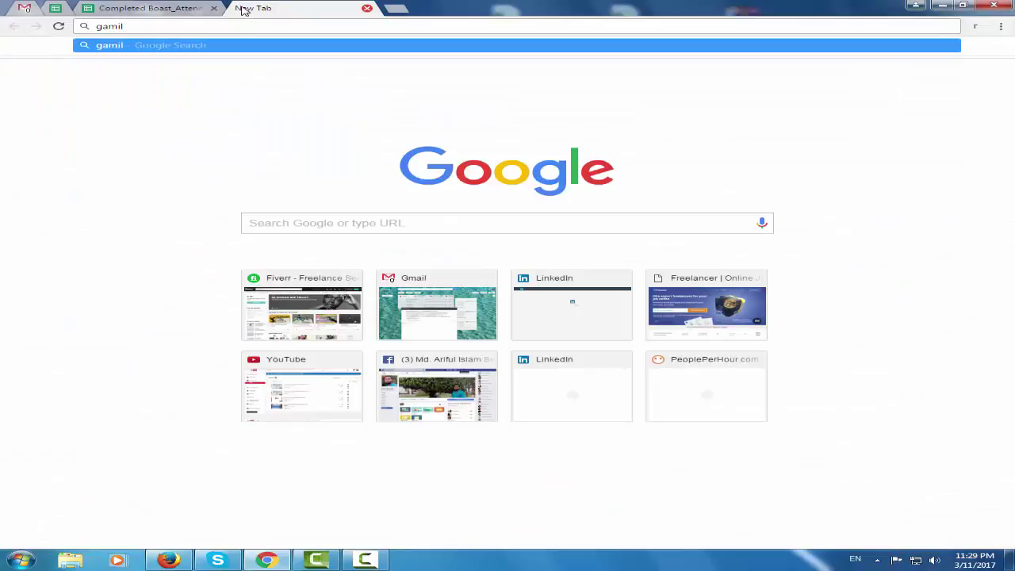
{"action": "key", "text": "BackSpace"}
{"action": "key", "text": "BackSpace"}
{"action": "key", "text": "BackSpace"}
{"action": "key", "text": "BackSpace"}
{"action": "type", "text": "mai"}
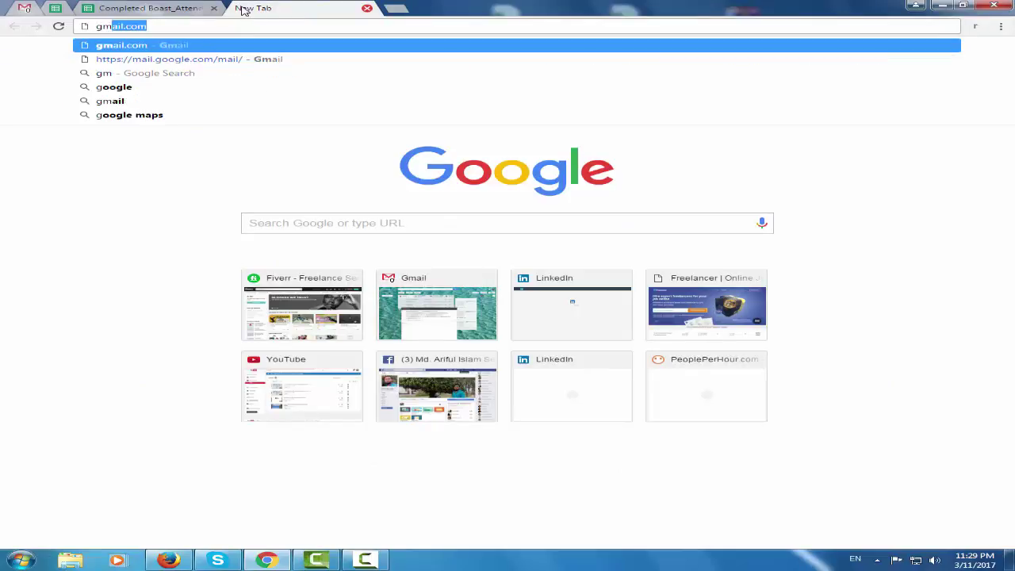
{"action": "key", "text": "Return"}
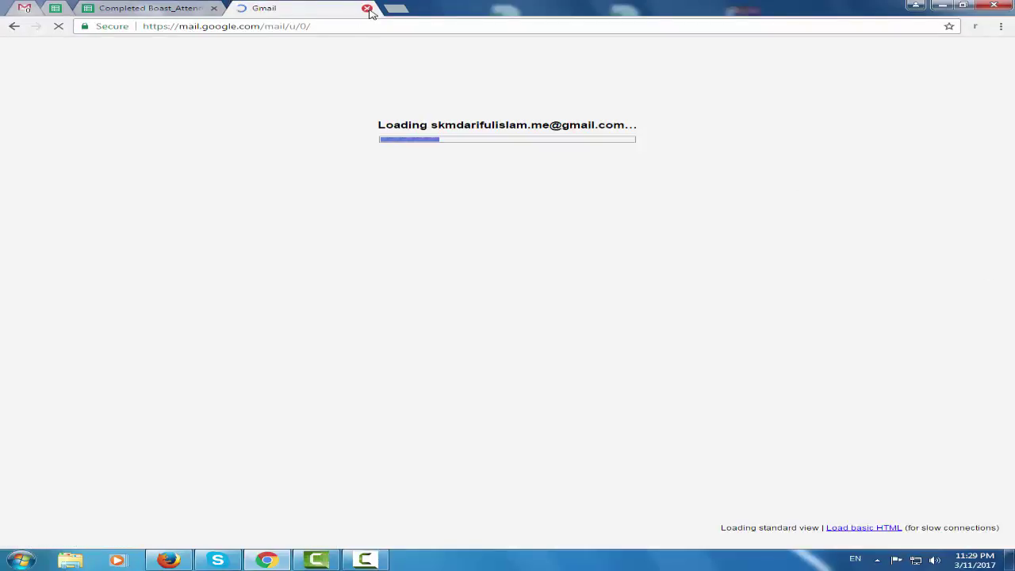
{"action": "left_click", "coordinate": [366, 8]}
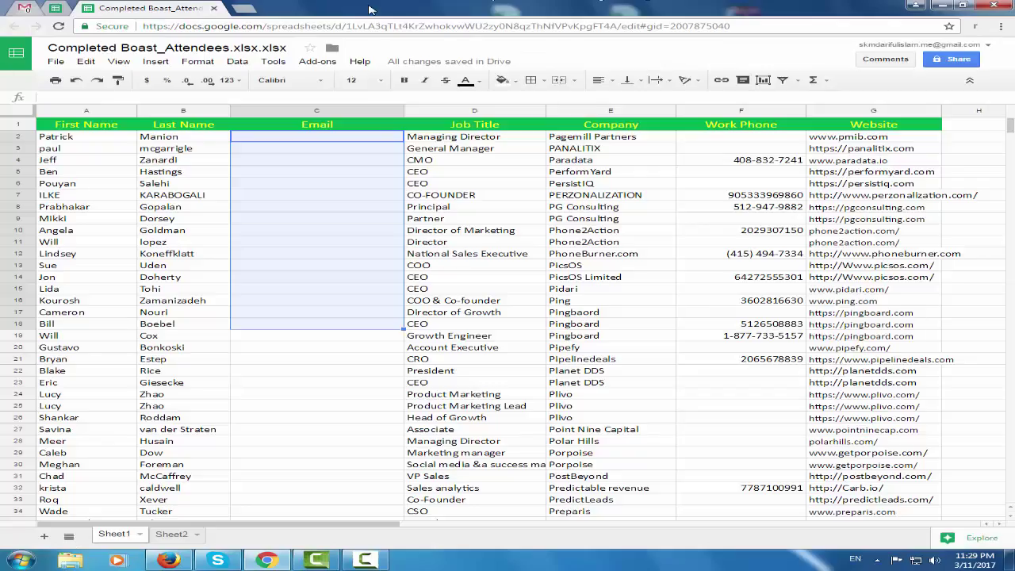
Open linkedin.com in another new tab and reload the page
{"action": "left_click", "coordinate": [244, 9]}
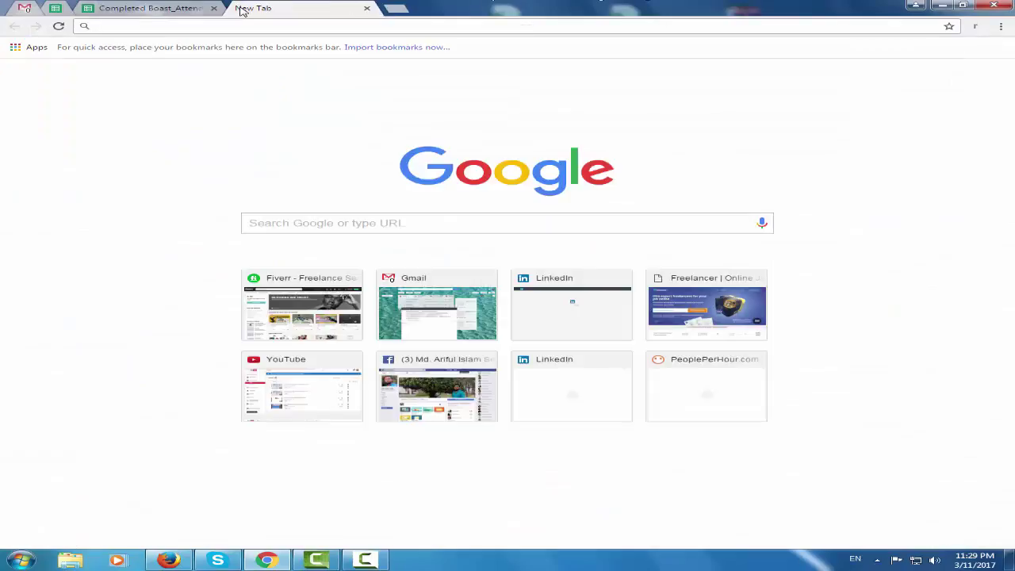
{"action": "type", "text": "line"}
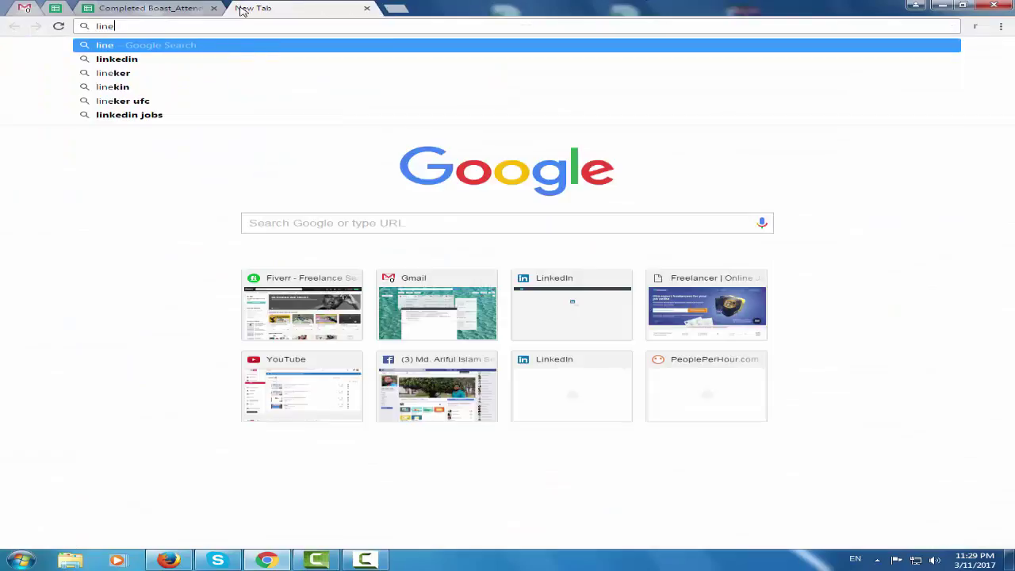
{"action": "key", "text": "BackSpace"}
{"action": "type", "text": "k"}
{"action": "key", "text": "Return"}
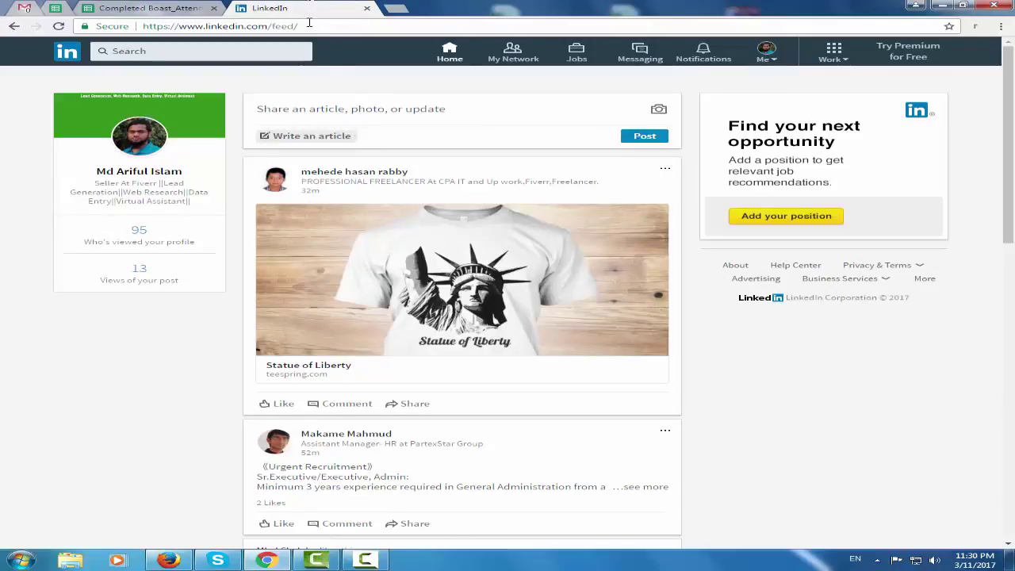
{"action": "left_click", "coordinate": [59, 27]}
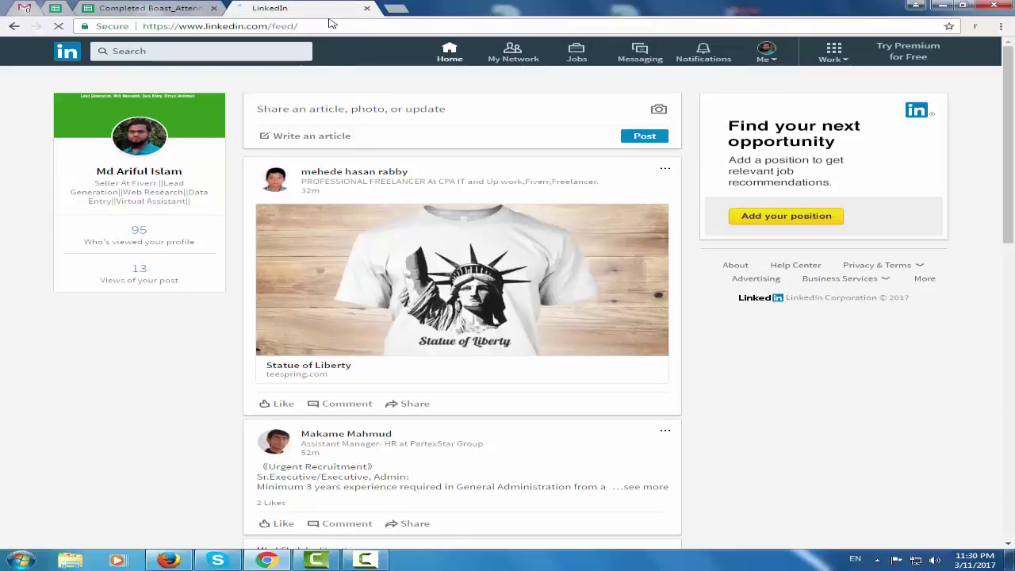
Close LinkedIn, select Email cell C5, then switch to the Email Permutator inputs
{"action": "left_click", "coordinate": [368, 9]}
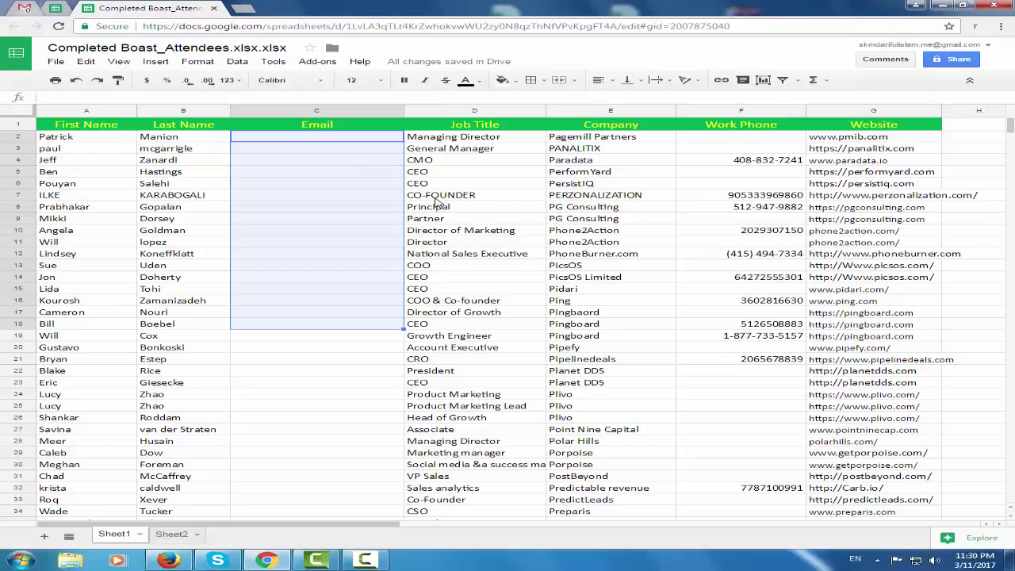
{"action": "left_click", "coordinate": [367, 173]}
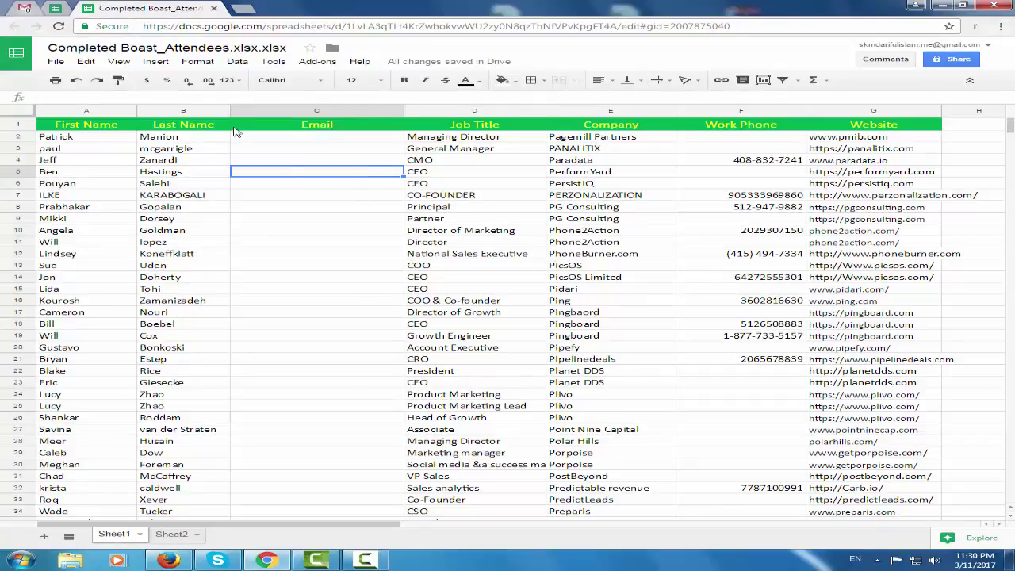
{"action": "left_click", "coordinate": [53, 9]}
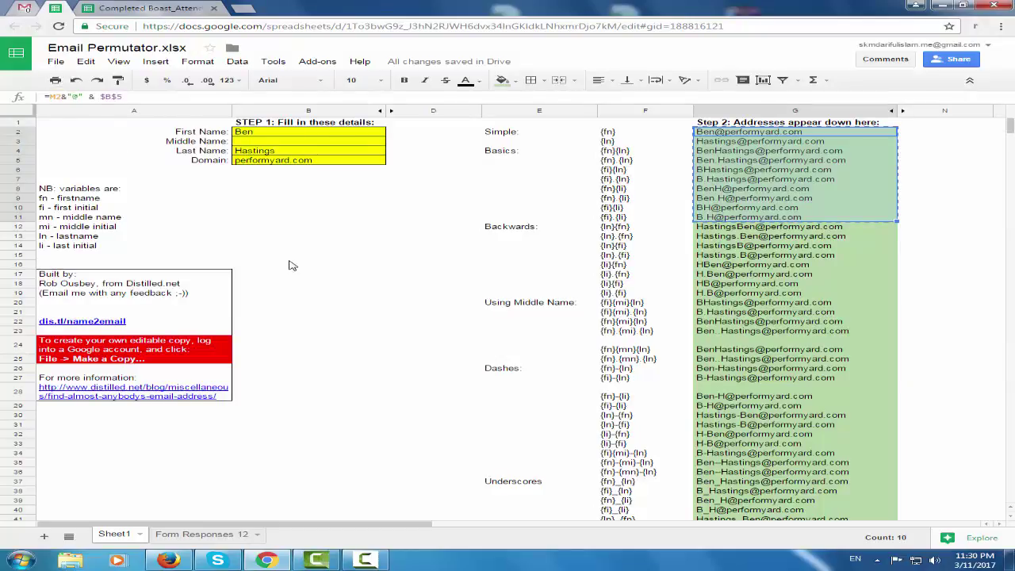
{"action": "left_click", "coordinate": [291, 266]}
{"action": "left_click", "coordinate": [741, 177]}
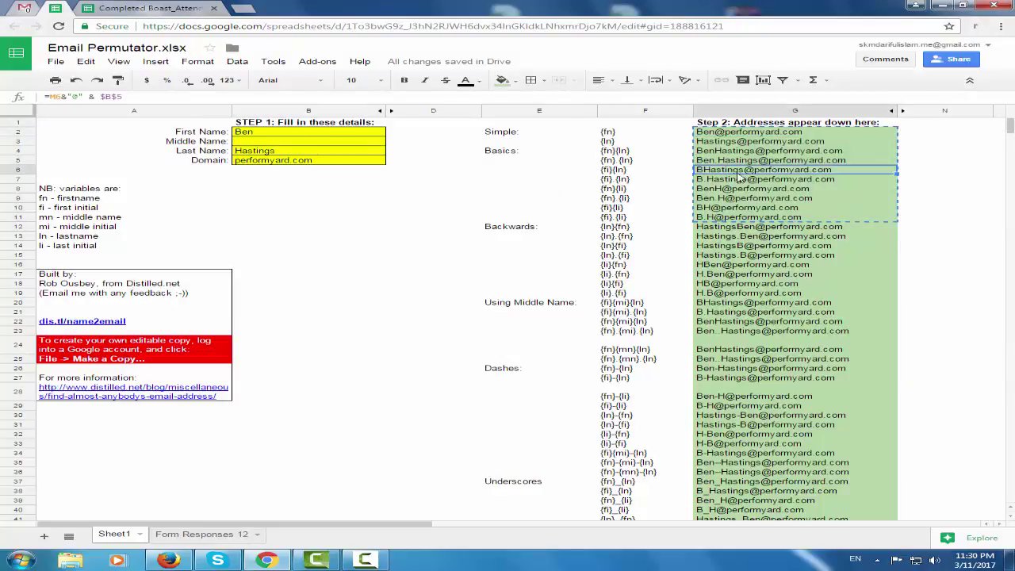
{"action": "left_click", "coordinate": [327, 219]}
{"action": "left_click_drag", "start_coordinate": [330, 136], "coordinate": [331, 162]}
{"action": "left_click", "coordinate": [340, 208]}
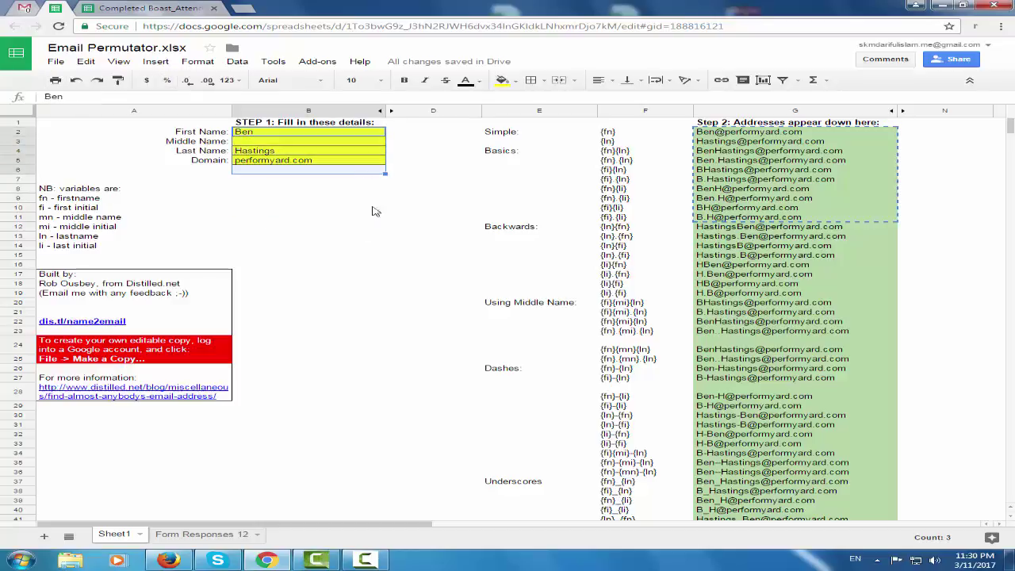
{"action": "left_click", "coordinate": [377, 219]}
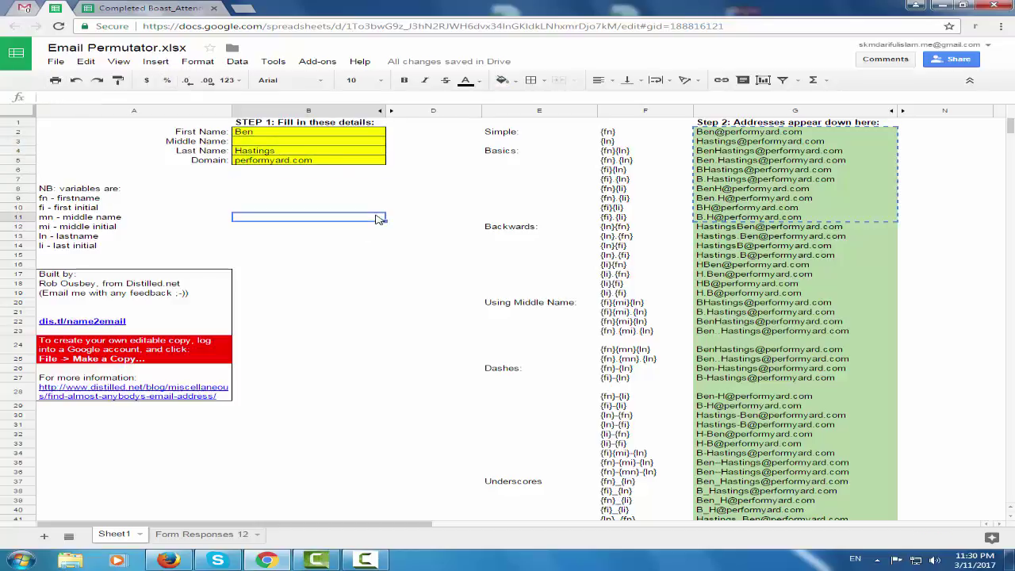
Delete the first name in cell B2, keeping the last name and domain
{"action": "double_click", "coordinate": [361, 135]}
{"action": "left_click_drag", "start_coordinate": [361, 135], "coordinate": [201, 137]}
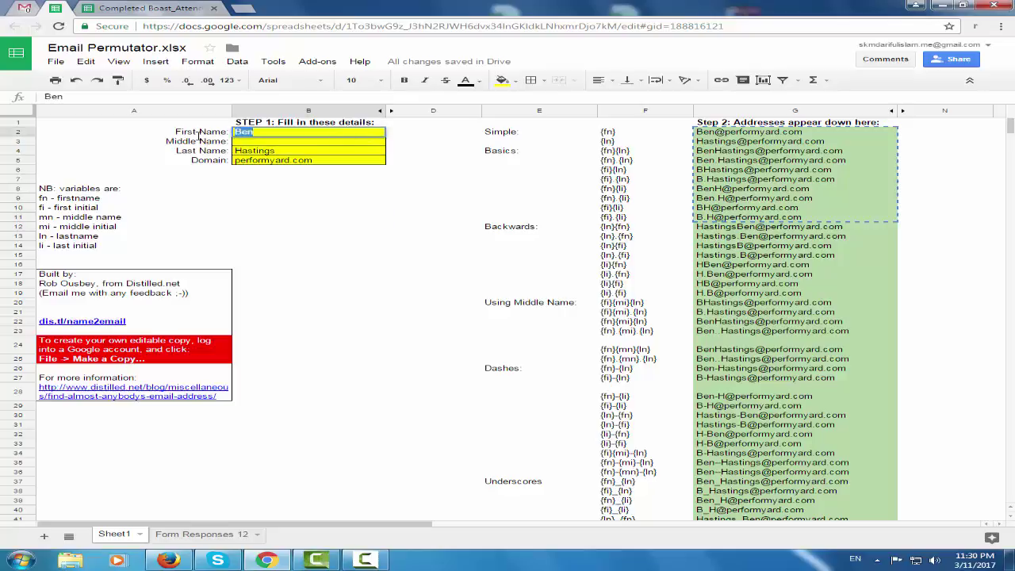
{"action": "key", "text": "BackSpace"}
{"action": "double_click", "coordinate": [312, 152]}
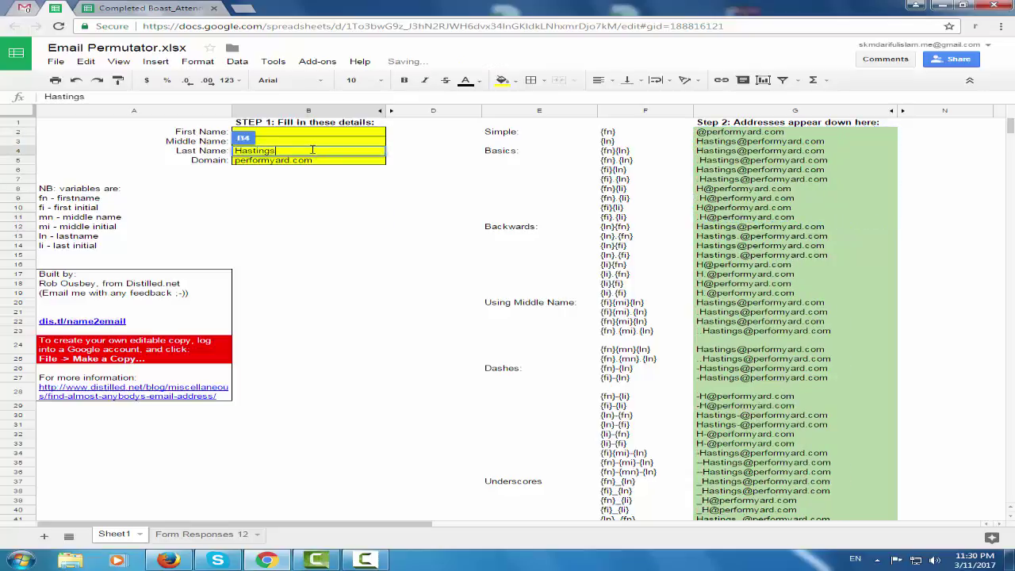
{"action": "left_click", "coordinate": [359, 250]}
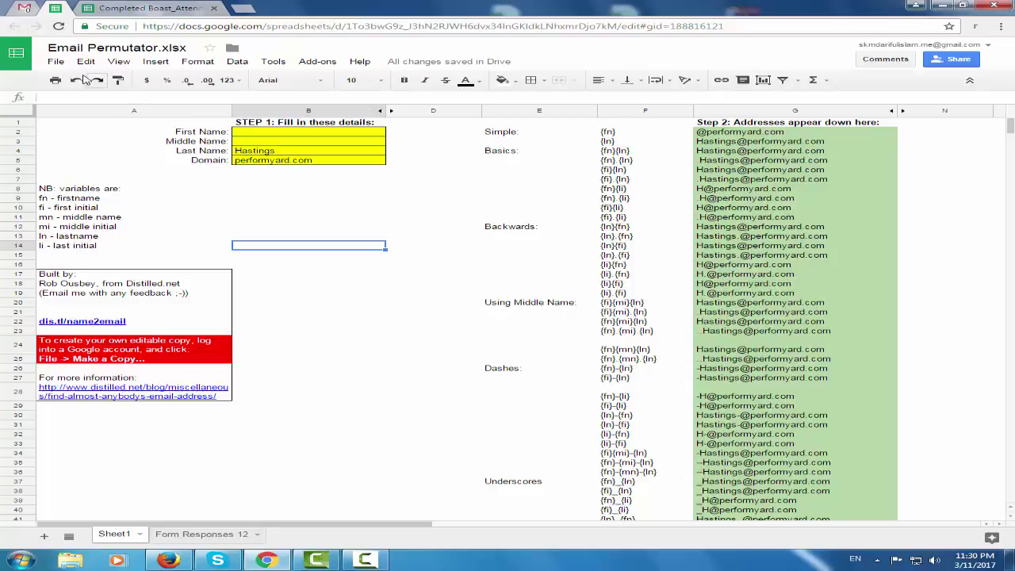
{"action": "left_click", "coordinate": [54, 62]}
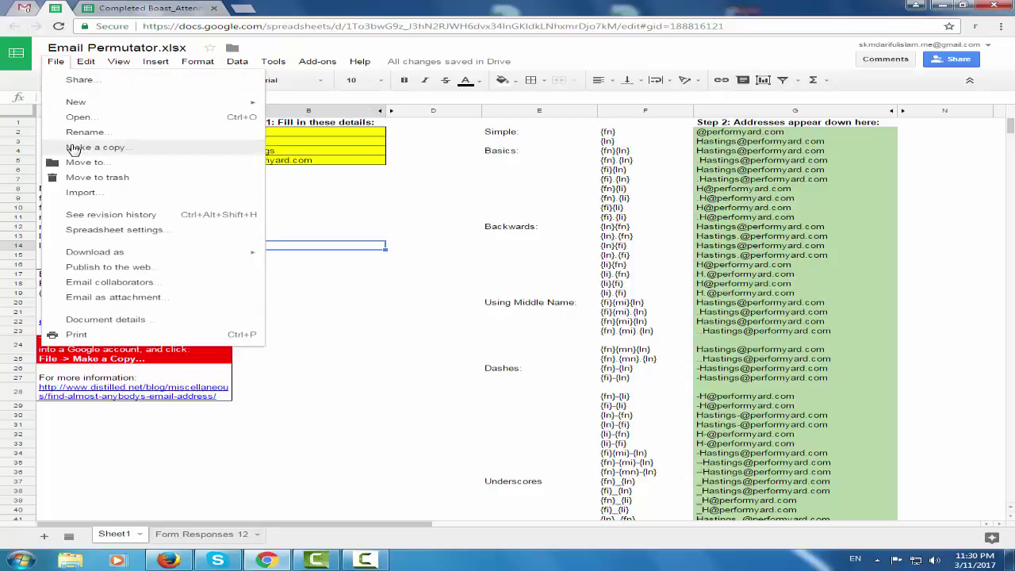
Make a copy of Email Permutator in My Drive, close it, and return to Gmail
{"action": "left_click", "coordinate": [72, 148]}
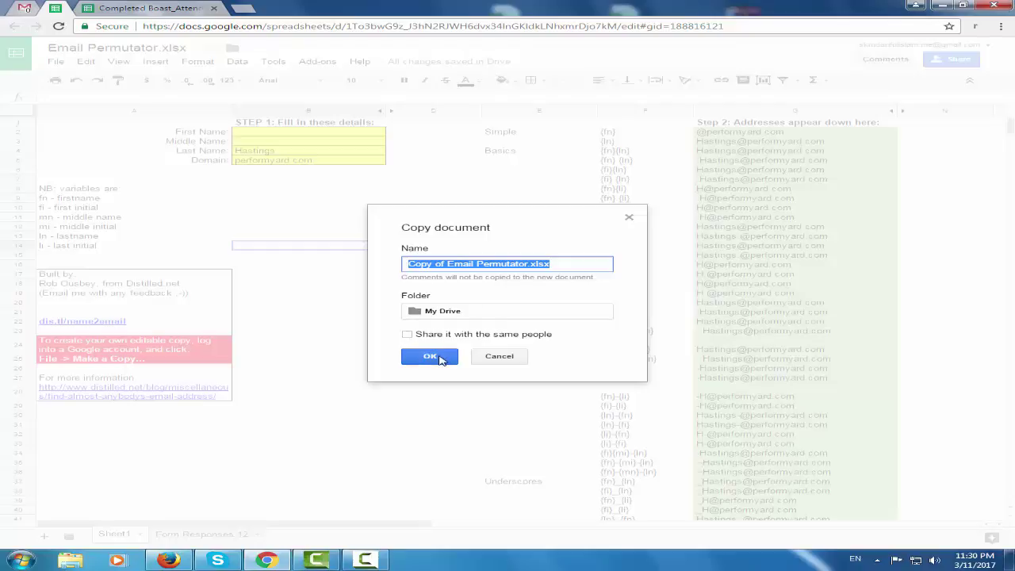
{"action": "left_click", "coordinate": [430, 356]}
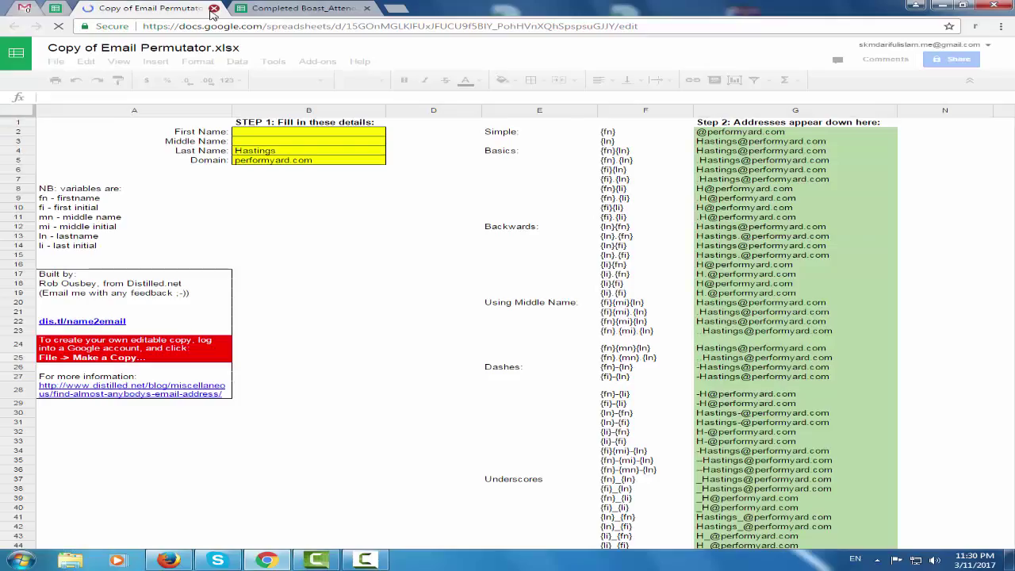
{"action": "left_click", "coordinate": [213, 9]}
{"action": "left_click", "coordinate": [23, 9]}
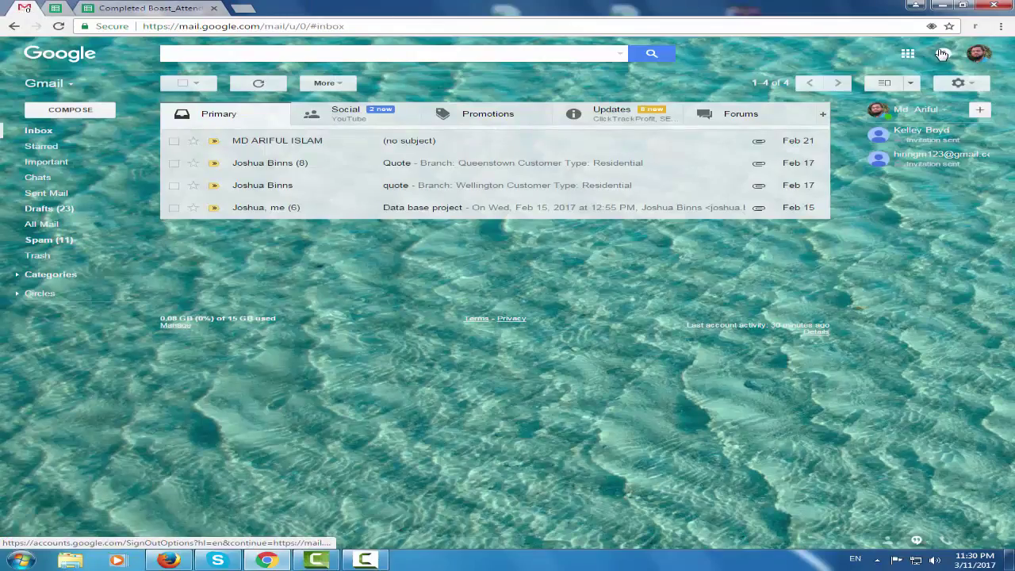
Glance at the Google account popup, close it, and show the Google apps grid
{"action": "left_click", "coordinate": [976, 57]}
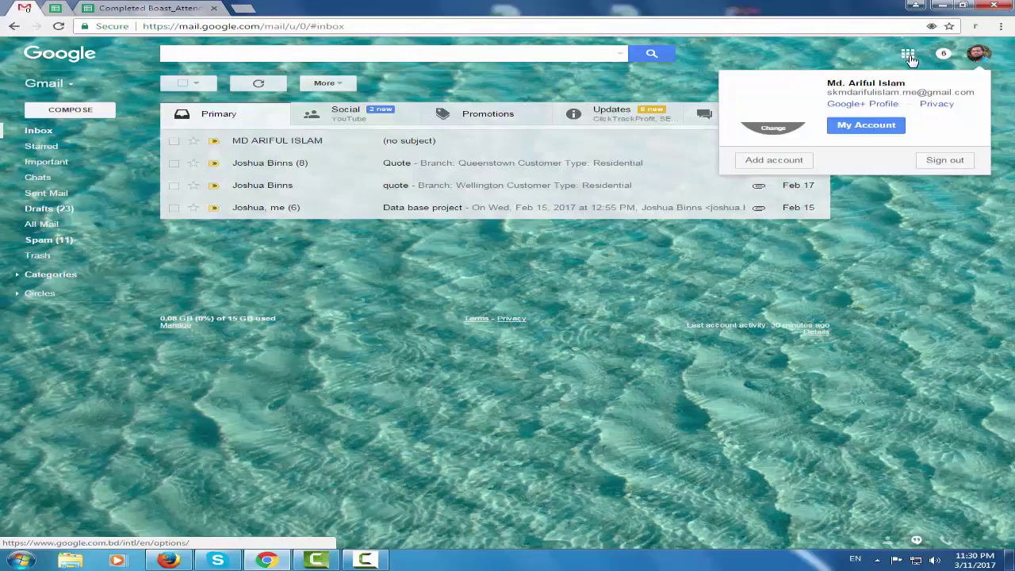
{"action": "left_click", "coordinate": [881, 51]}
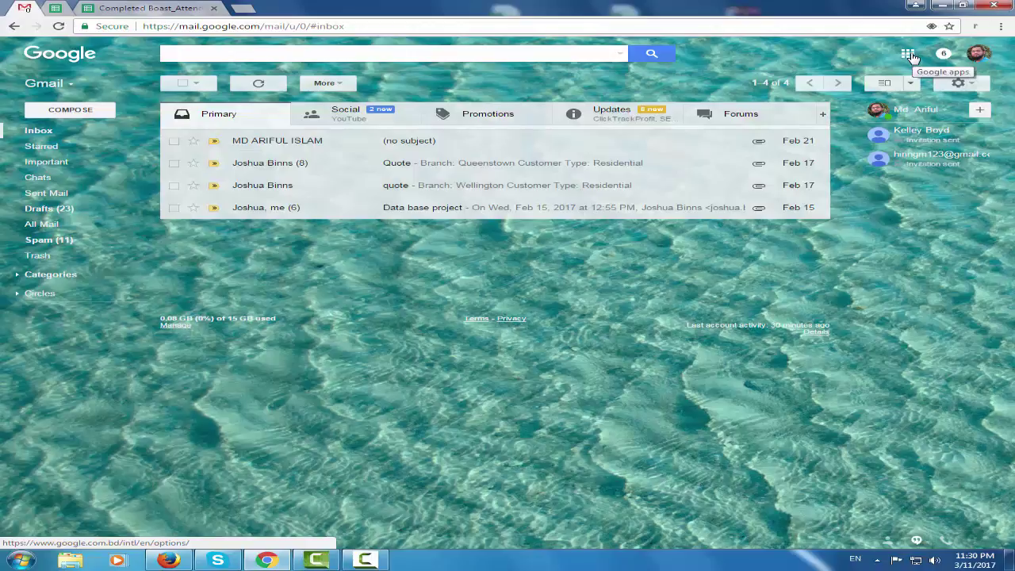
{"action": "left_click", "coordinate": [909, 55]}
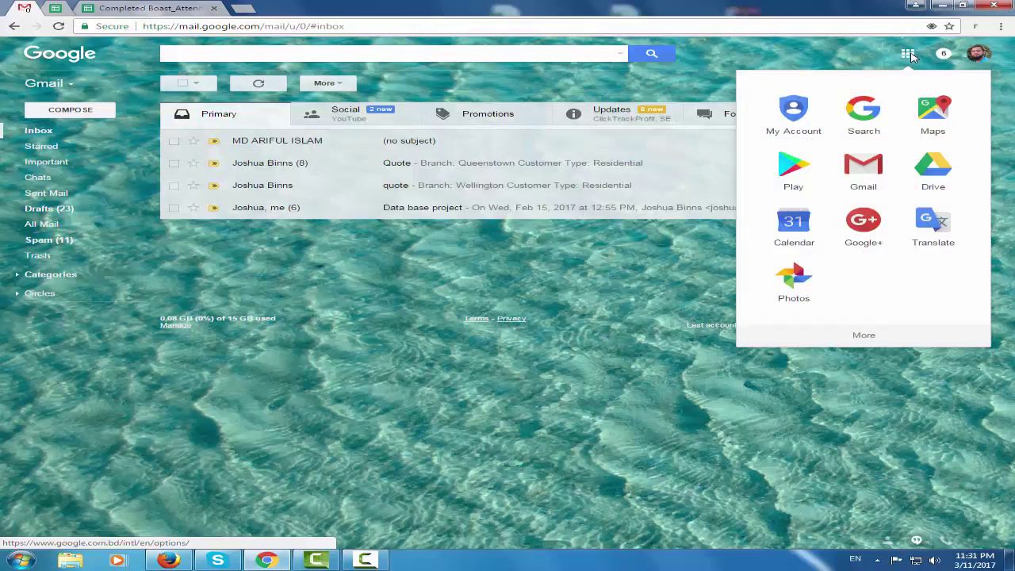
Open Google Drive and the newest Copy of Email Permutator.xlsx, then close both tabs
{"action": "left_click", "coordinate": [927, 179]}
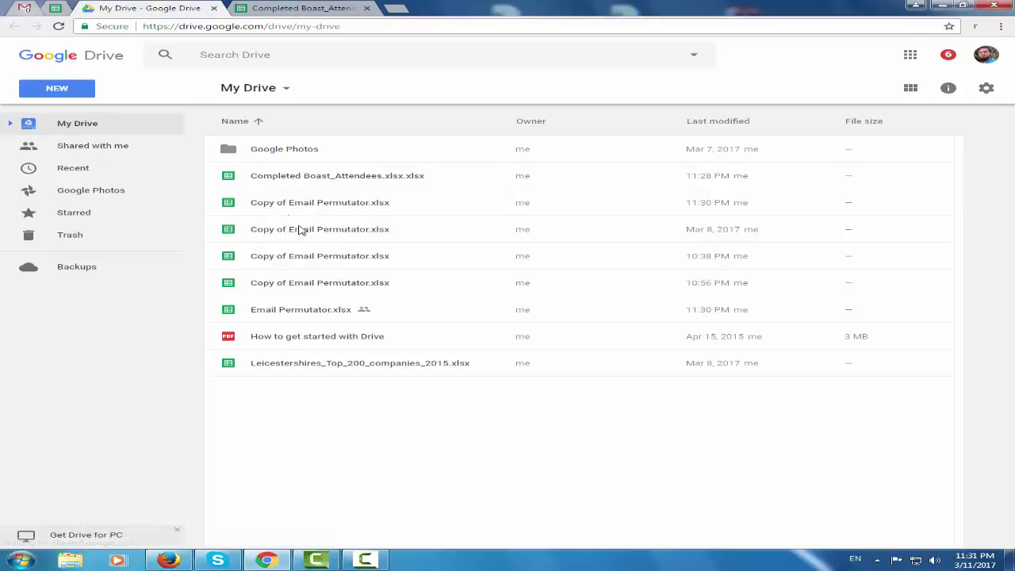
{"action": "double_click", "coordinate": [444, 204]}
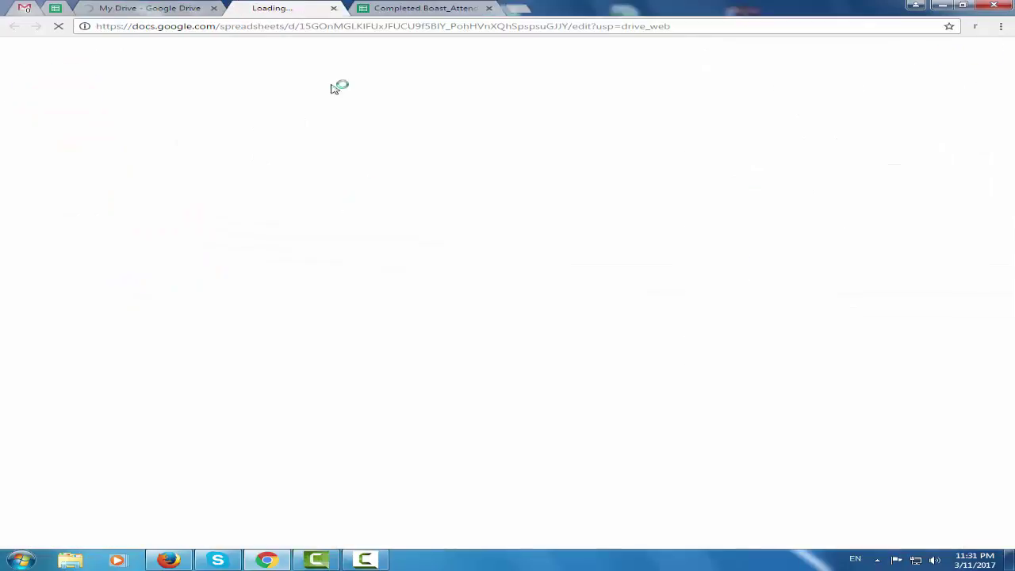
{"action": "left_click", "coordinate": [366, 8]}
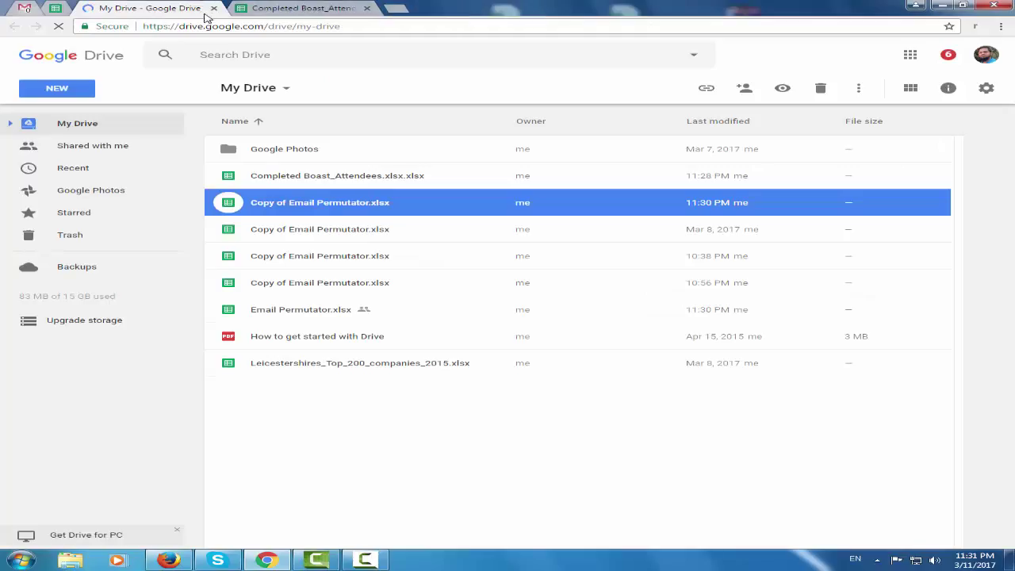
{"action": "left_click", "coordinate": [213, 8]}
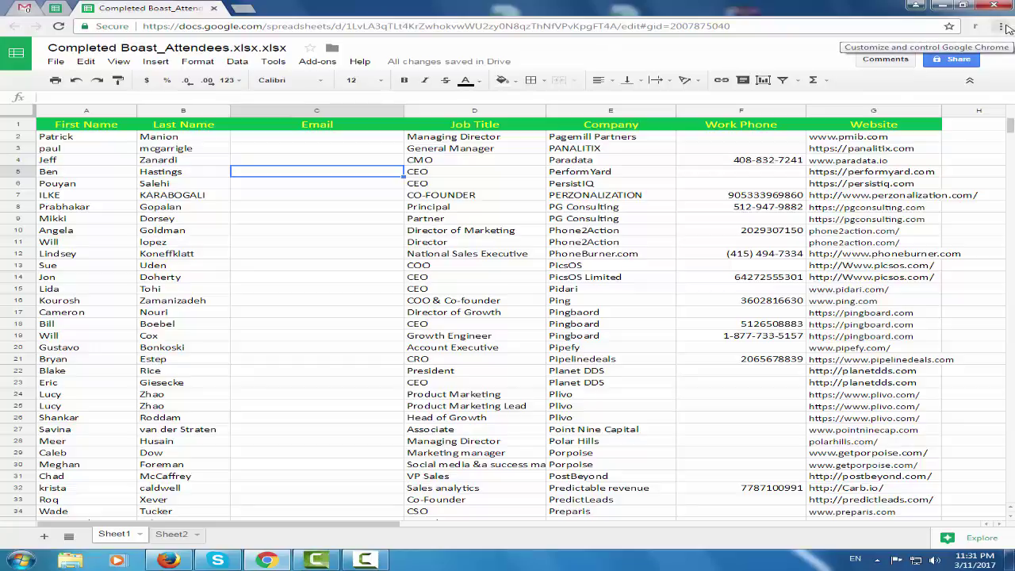
Go from Chrome Settings' Extensions page to the Chrome Web Store's extensions listing
{"action": "left_click", "coordinate": [1003, 27]}
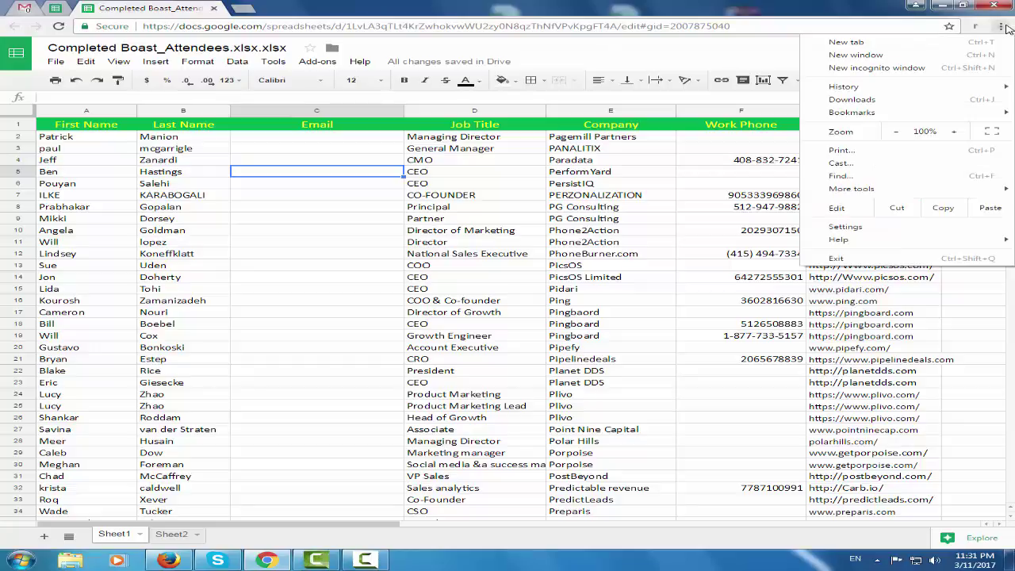
{"action": "left_click", "coordinate": [846, 227]}
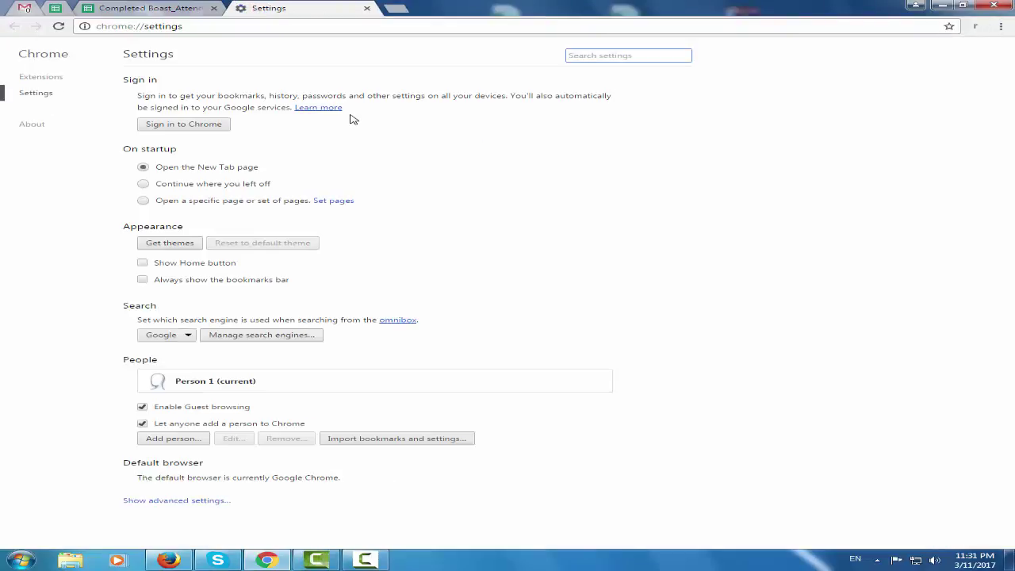
{"action": "left_click", "coordinate": [44, 78]}
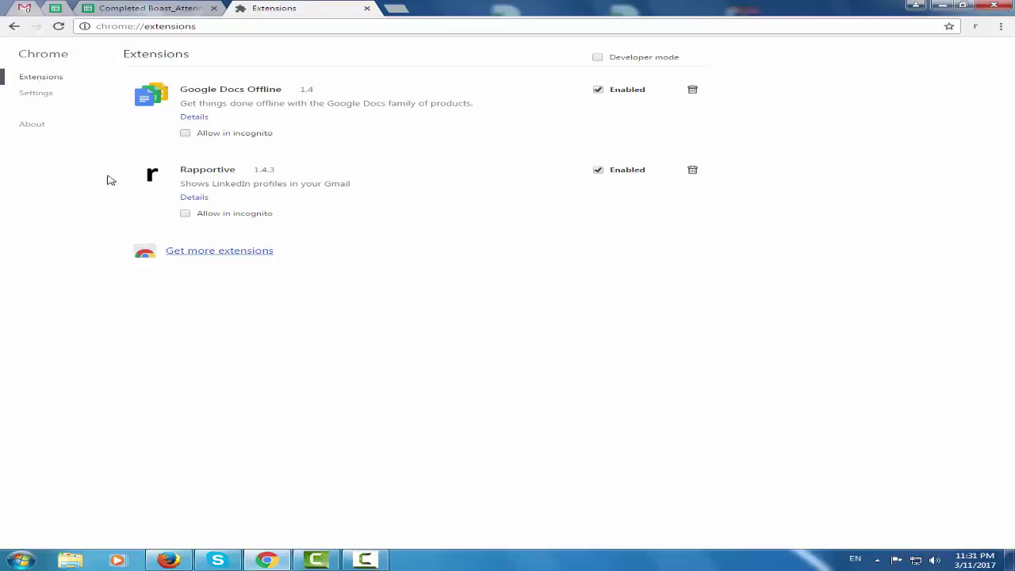
{"action": "left_click", "coordinate": [215, 254]}
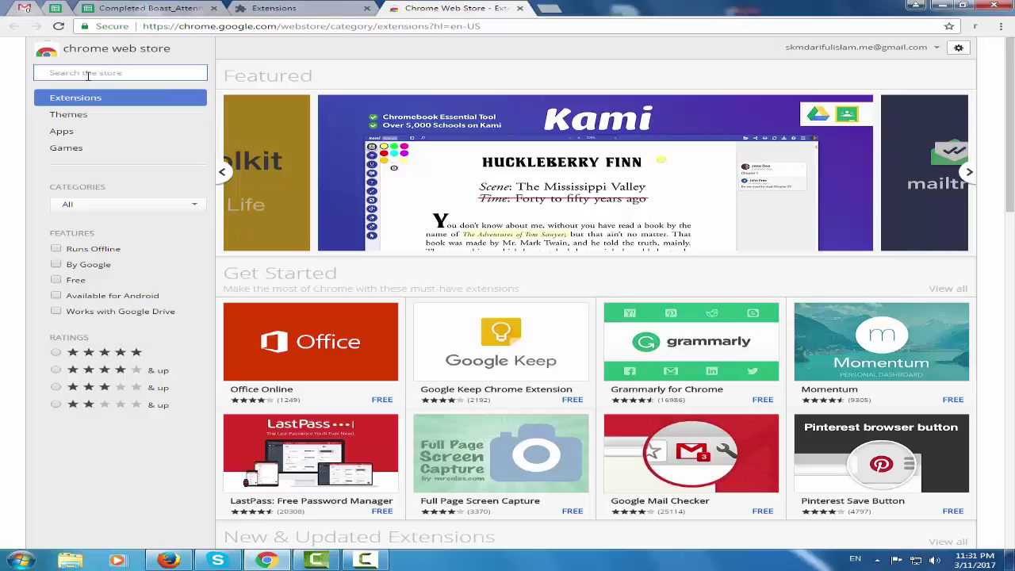
Search the store for rapportive, cancel installing Discoverly, and close the store tab
{"action": "type", "text": "rappo"}
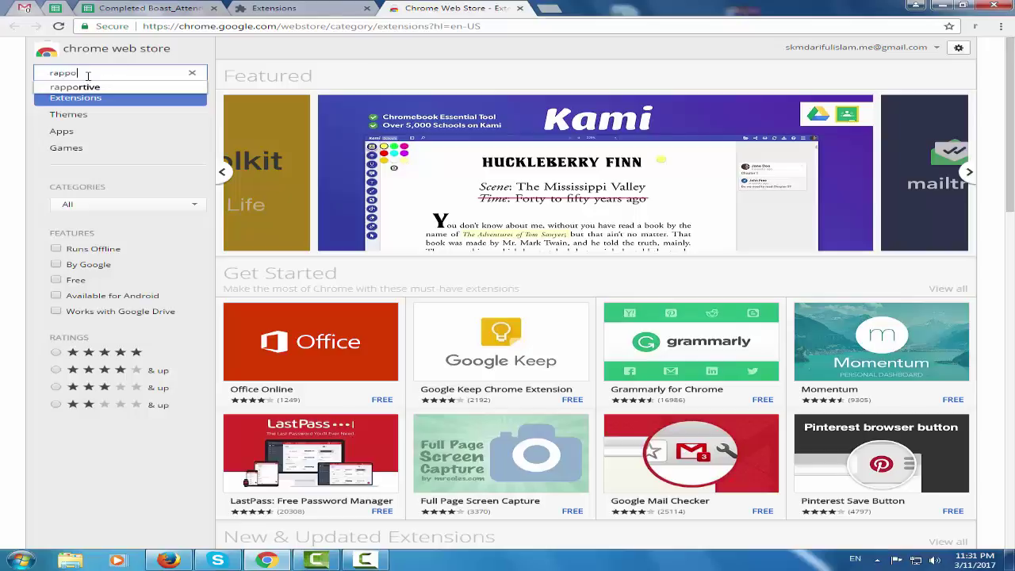
{"action": "type", "text": "rtive"}
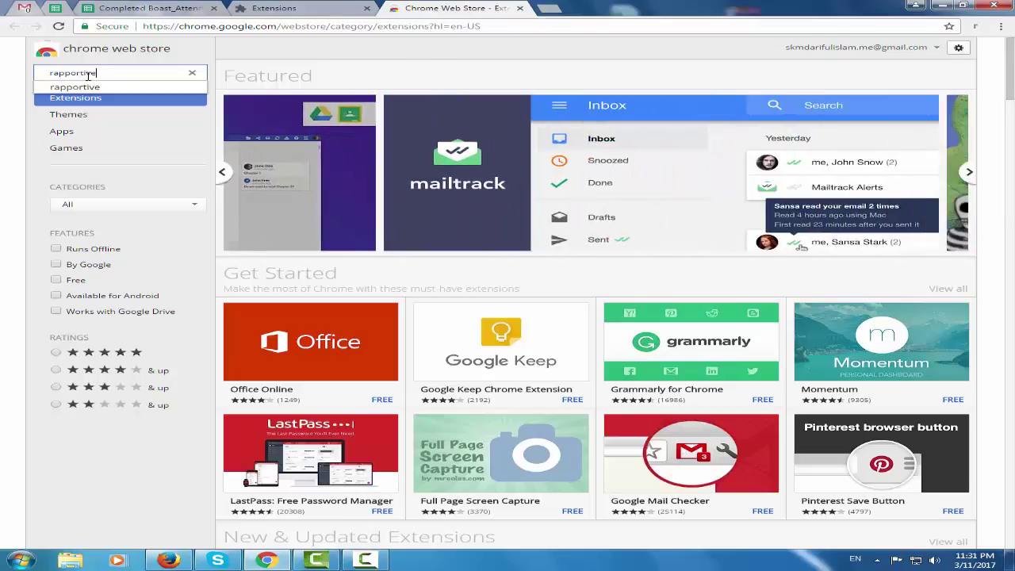
{"action": "key", "text": "Return"}
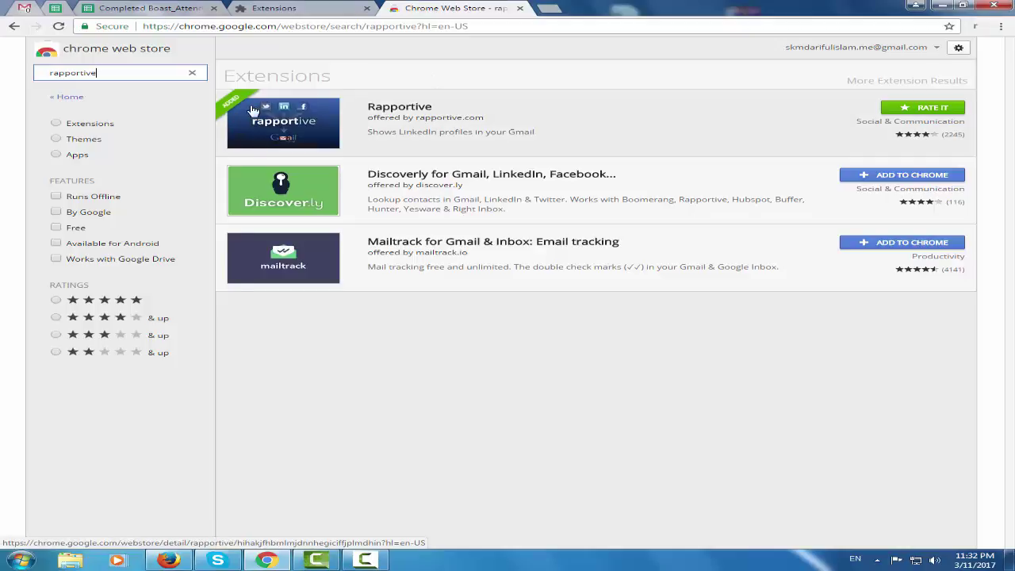
{"action": "left_click", "coordinate": [900, 182]}
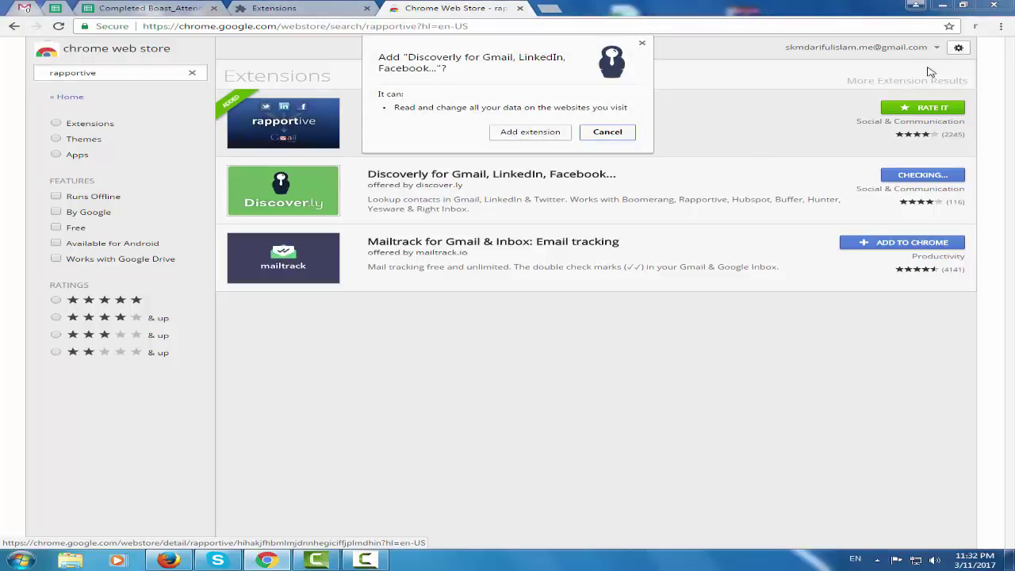
{"action": "left_click", "coordinate": [641, 45]}
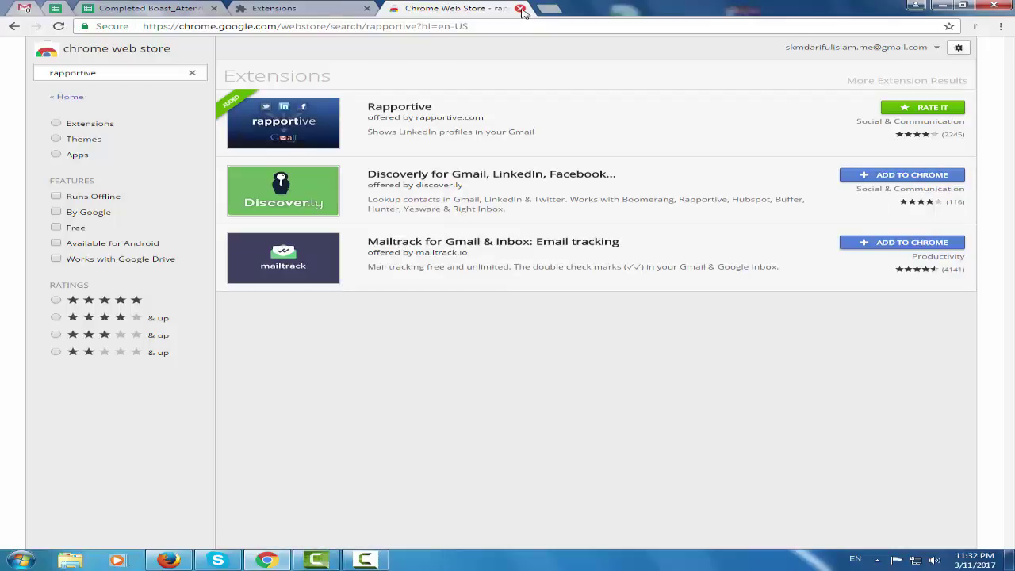
{"action": "left_click", "coordinate": [521, 8]}
Enter the first attendee's first name into the Email Permutator First Name field
{"action": "left_click", "coordinate": [366, 8]}
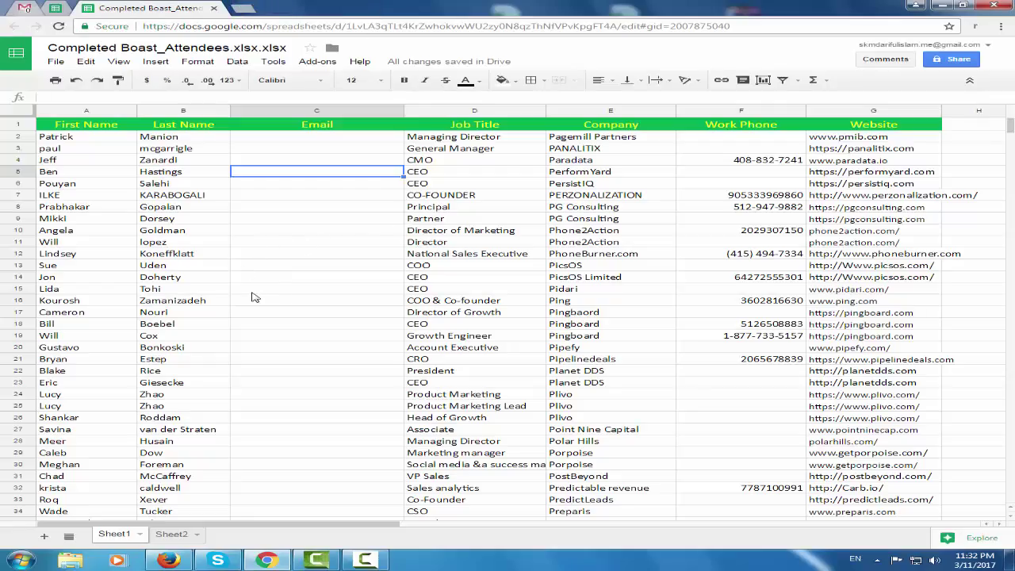
{"action": "left_click", "coordinate": [95, 138]}
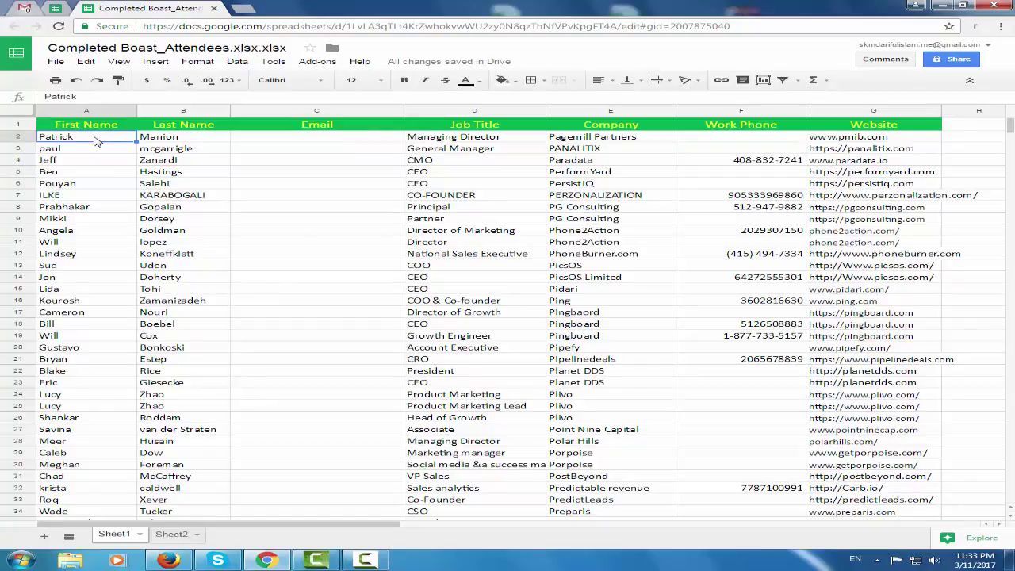
{"action": "left_click", "coordinate": [54, 8]}
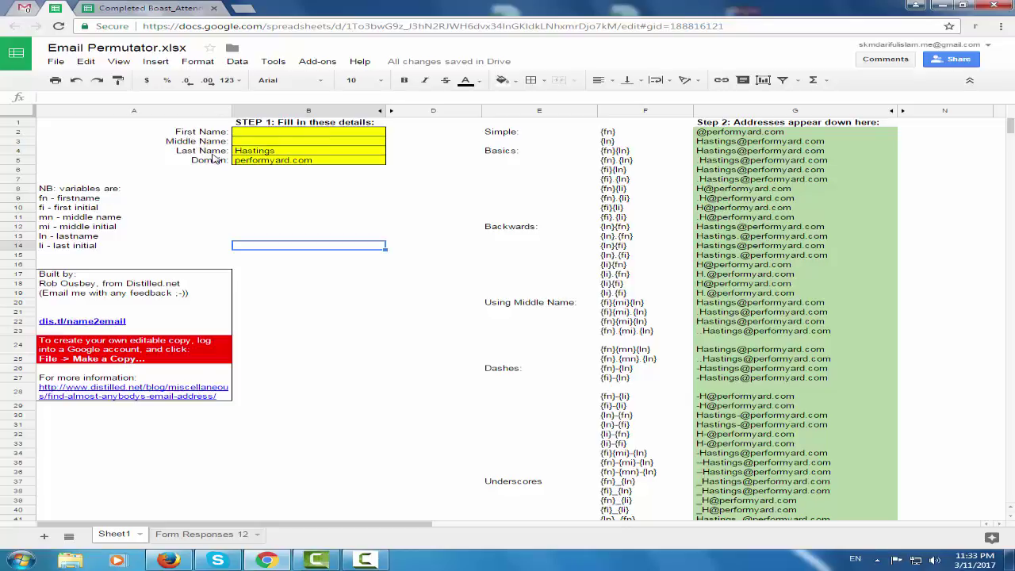
{"action": "mouse_move", "coordinate": [267, 165]}
{"action": "double_click", "coordinate": [262, 137]}
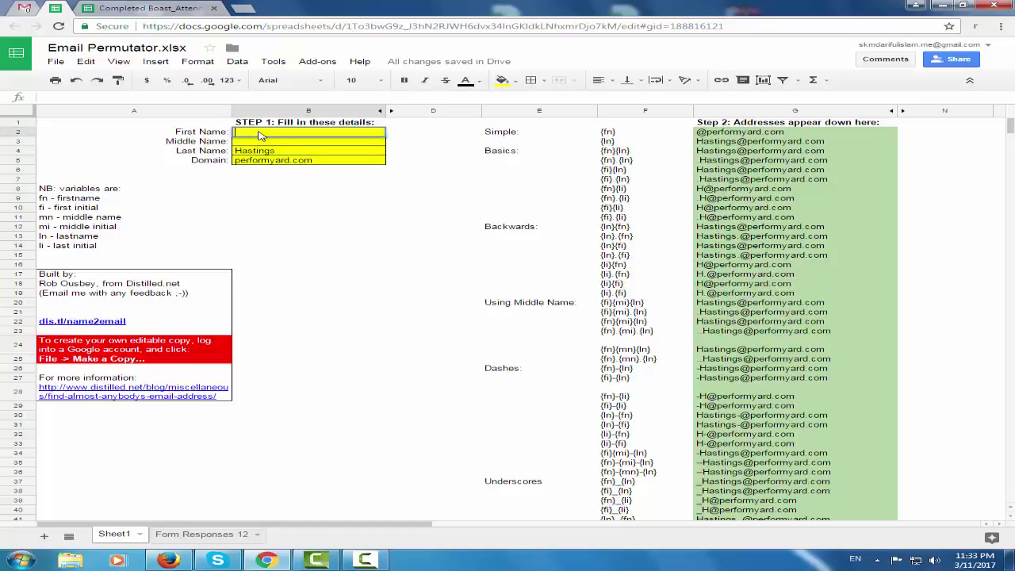
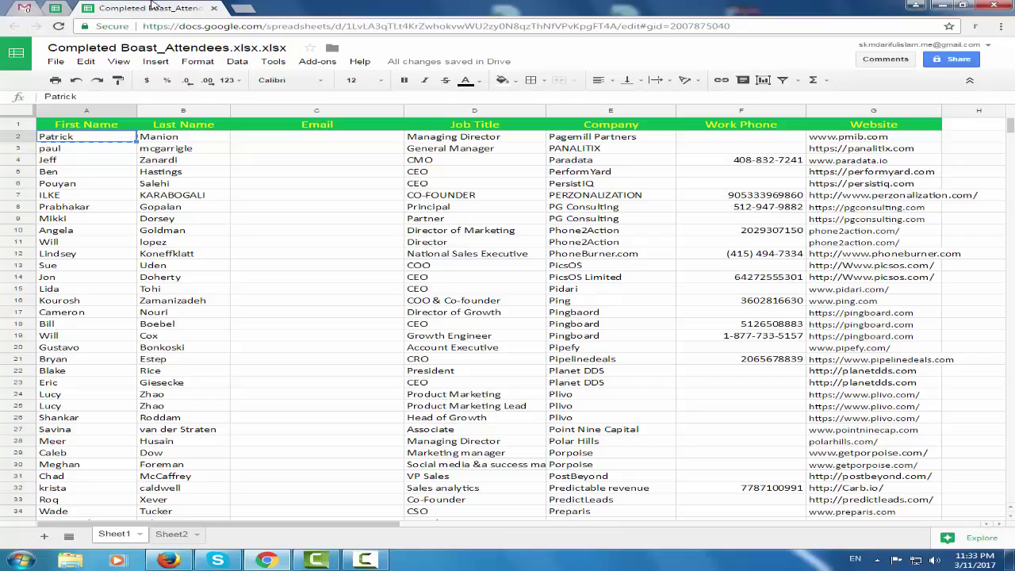
Paste the attendee's last name into Last Name and clear the old performyard.com domain
{"action": "left_click", "coordinate": [155, 8]}
{"action": "left_click", "coordinate": [197, 141]}
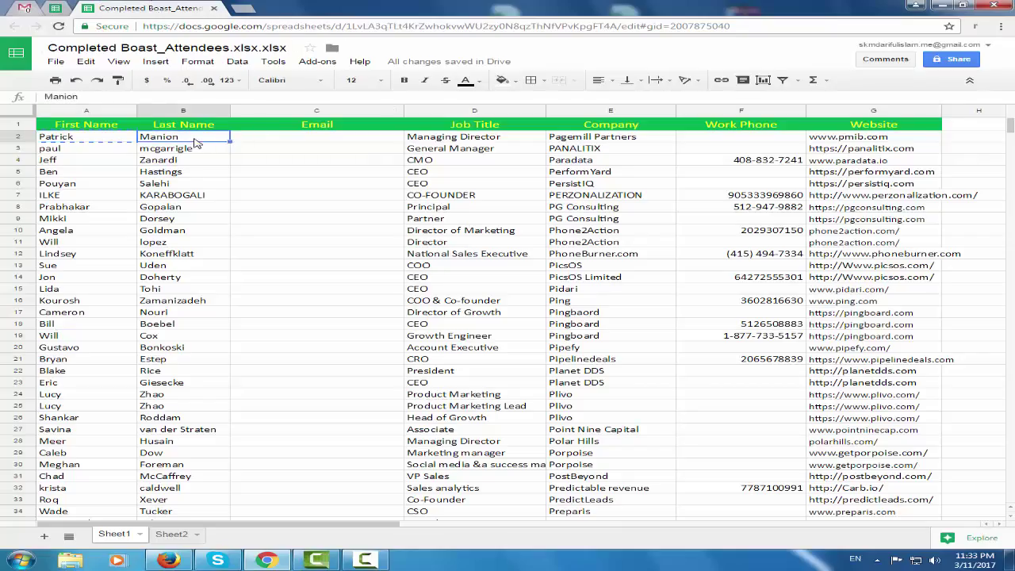
{"action": "left_click", "coordinate": [68, 8]}
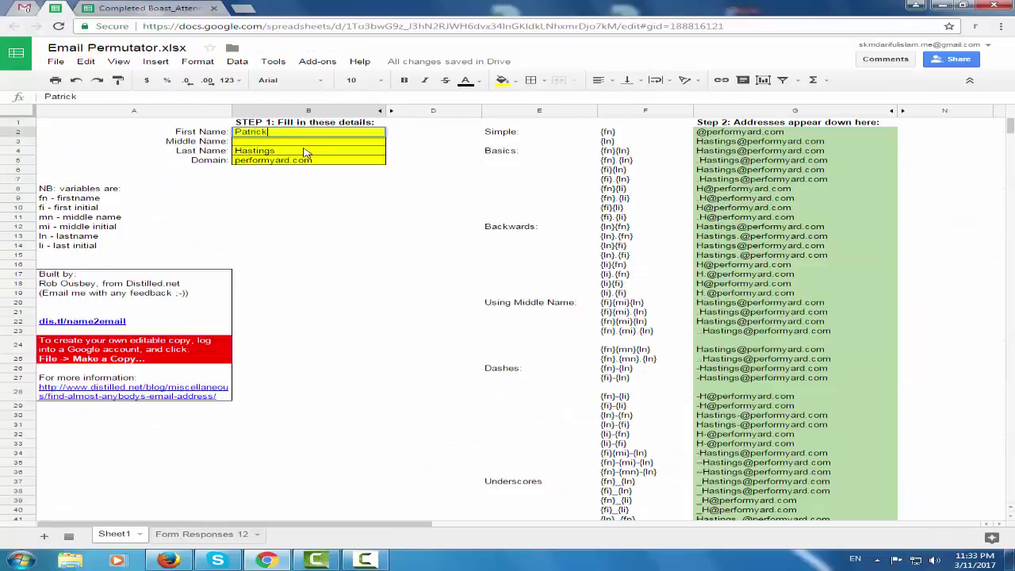
{"action": "left_click", "coordinate": [306, 153]}
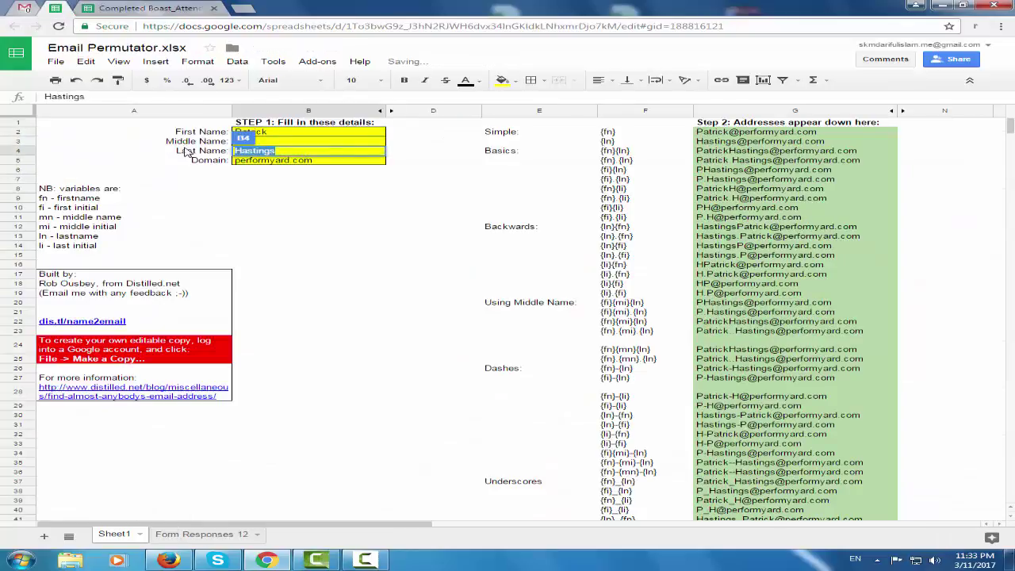
{"action": "left_click", "coordinate": [323, 163]}
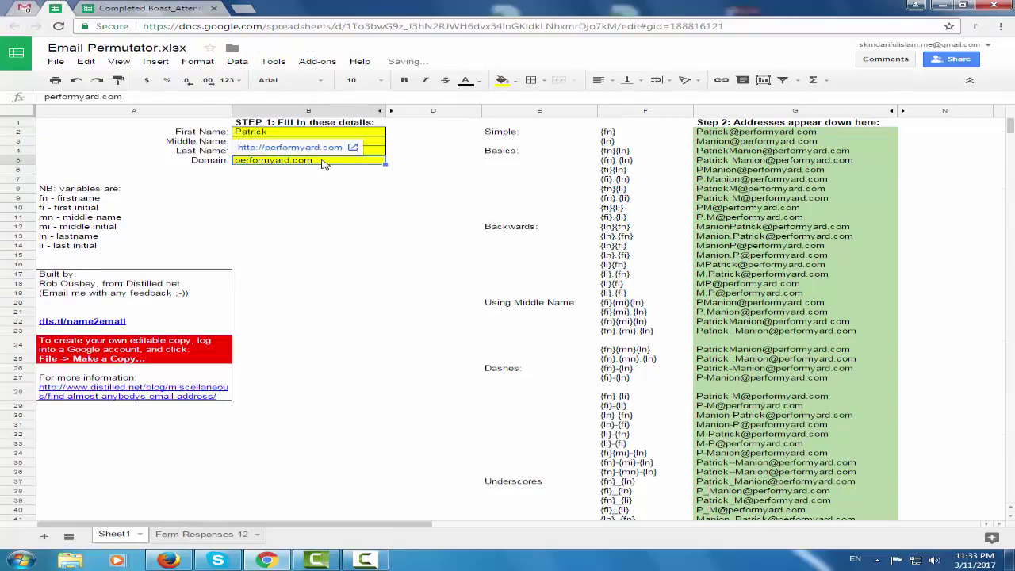
{"action": "key", "text": "Delete"}
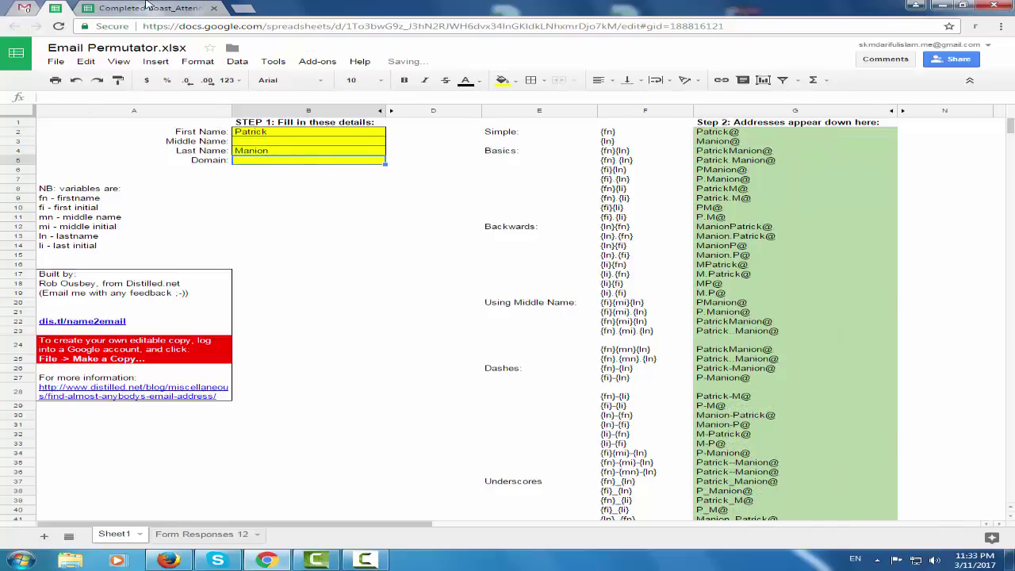
{"action": "left_click", "coordinate": [149, 7]}
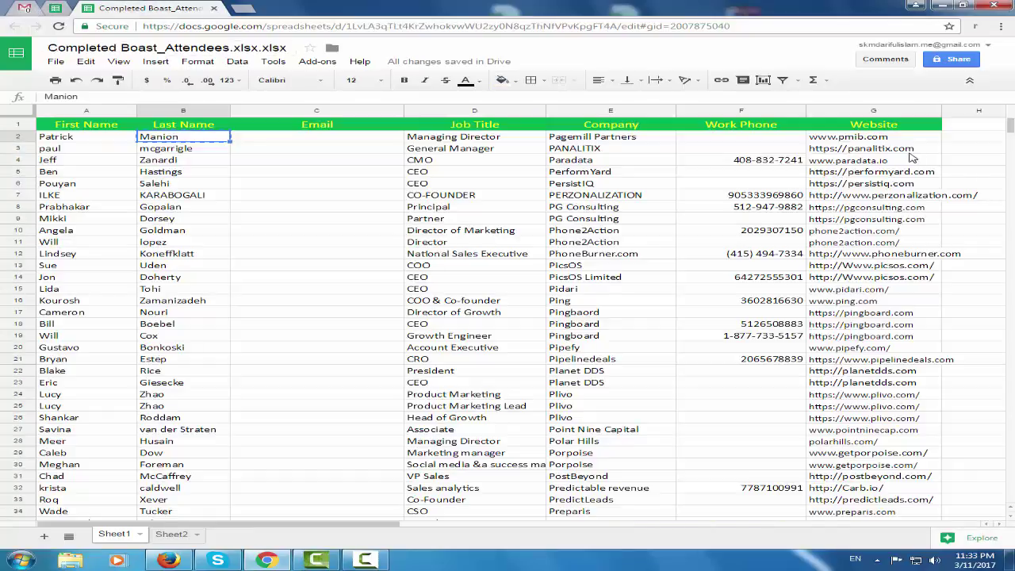
Set the Email Permutator Domain to pmib.com, taken from the attendee's website
{"action": "double_click", "coordinate": [840, 140]}
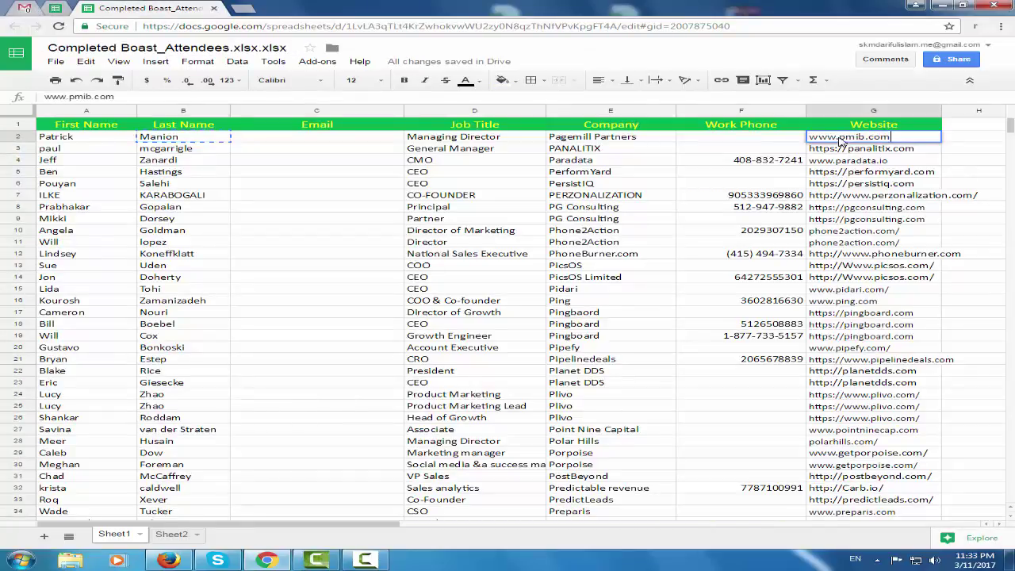
{"action": "left_click_drag", "start_coordinate": [839, 136], "coordinate": [904, 136]}
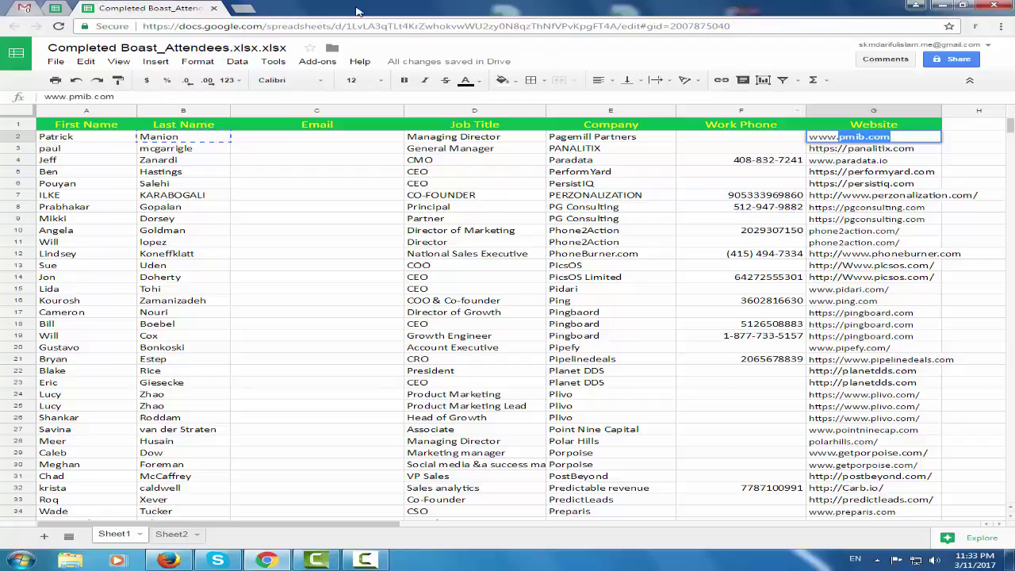
{"action": "left_click", "coordinate": [55, 8]}
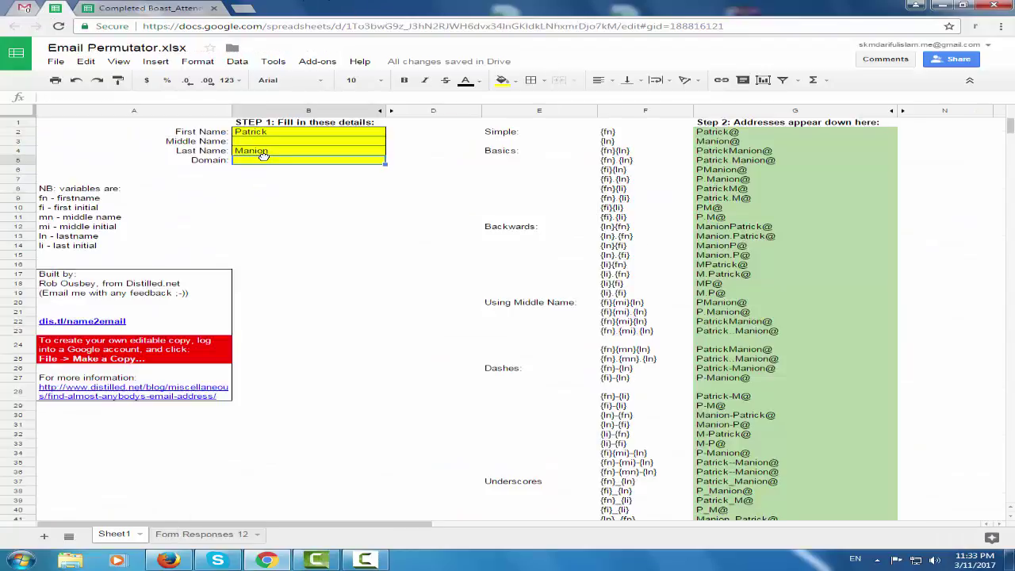
{"action": "double_click", "coordinate": [268, 161]}
{"action": "type", "text": "pmib.com"}
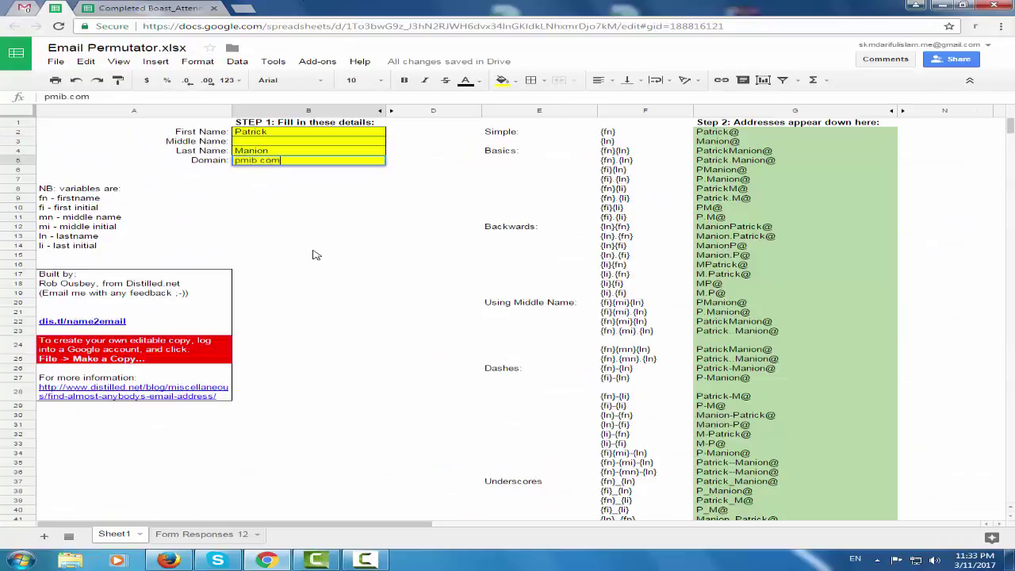
{"action": "left_click", "coordinate": [316, 247]}
Copy the first ten generated email addresses and return to the Gmail inbox
{"action": "left_click_drag", "start_coordinate": [772, 137], "coordinate": [766, 228]}
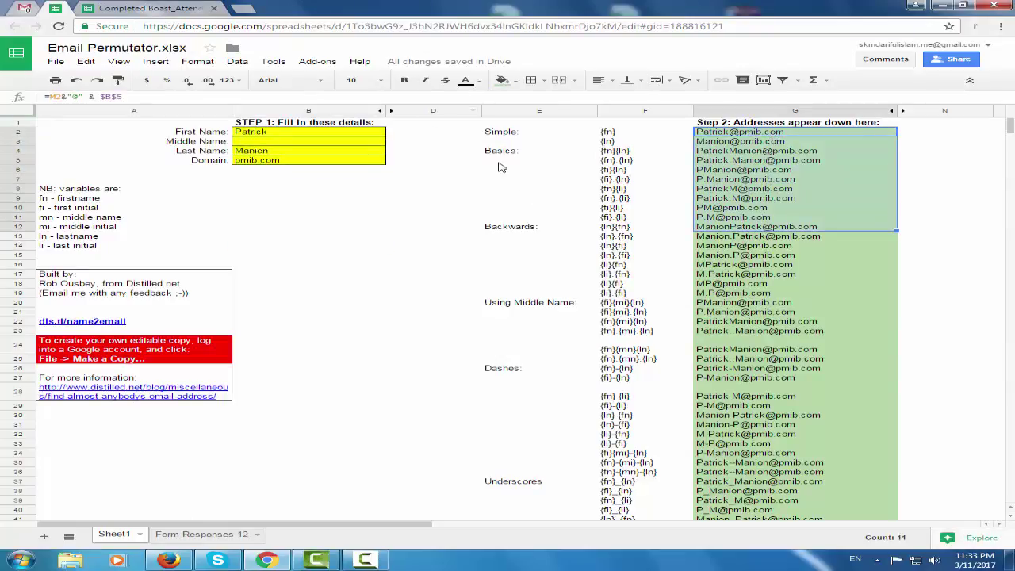
{"action": "left_click", "coordinate": [941, 181]}
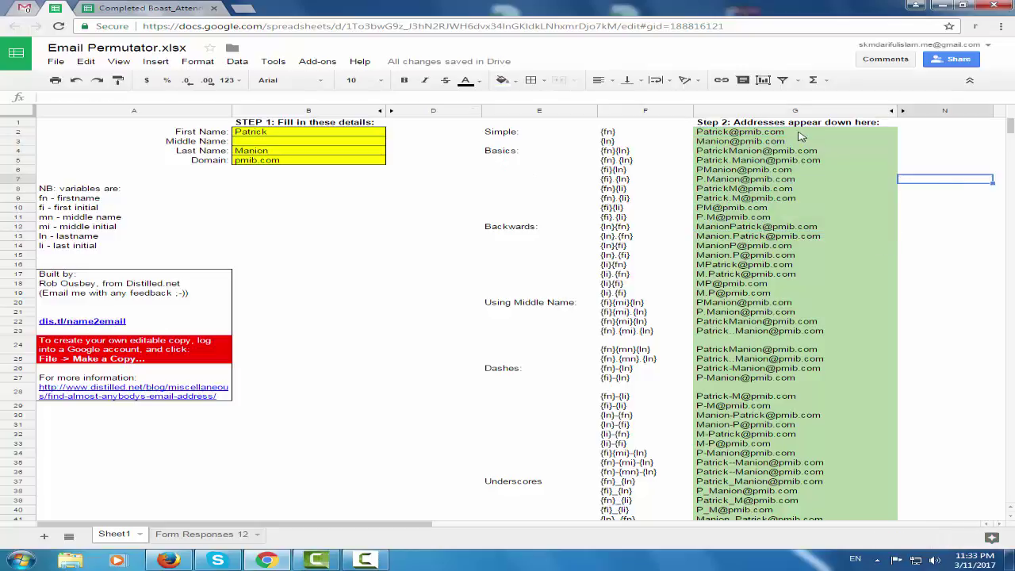
{"action": "left_click_drag", "start_coordinate": [801, 132], "coordinate": [785, 218]}
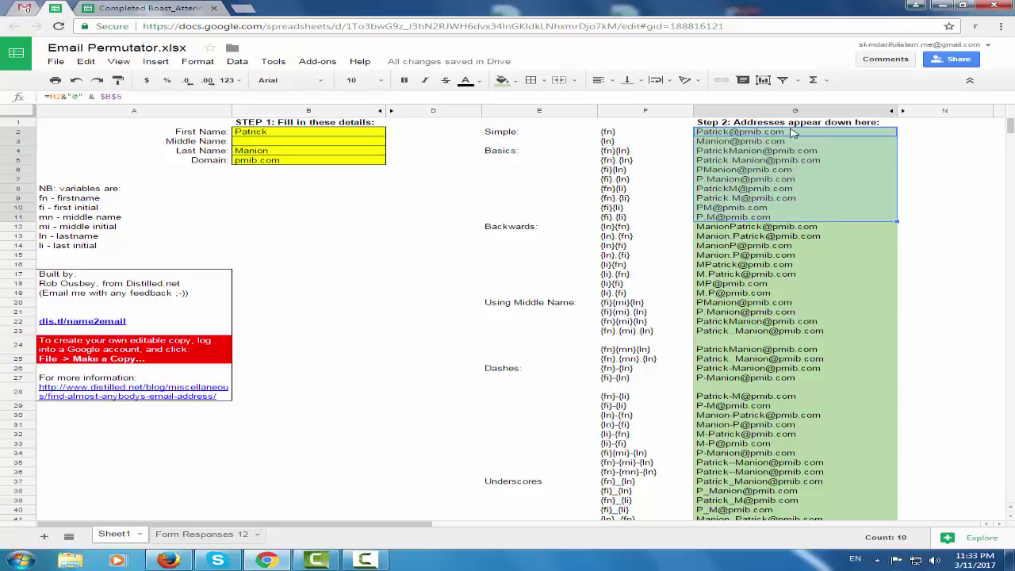
{"action": "key", "text": "ctrl+c"}
{"action": "left_click", "coordinate": [26, 8]}
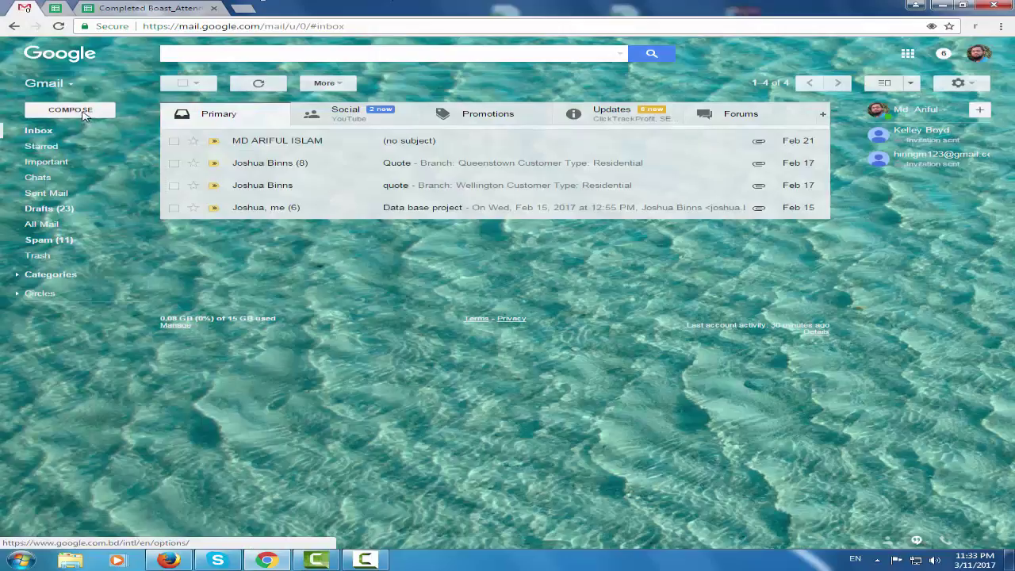
Paste the ten pmib.com candidates into a new message's To field and select the one matching the attendee's profile
{"action": "left_click", "coordinate": [73, 111]}
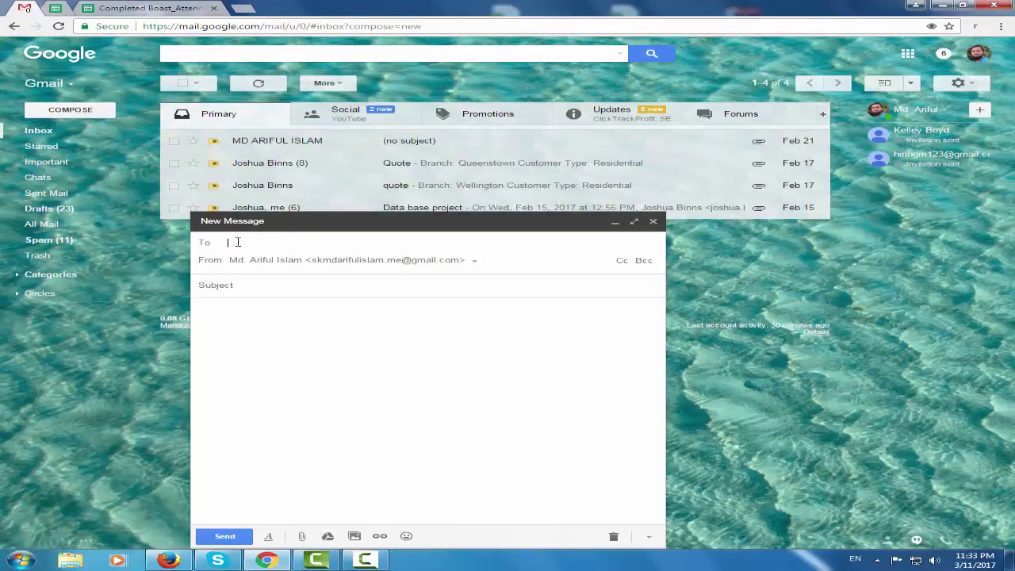
{"action": "key", "text": "ctrl+v"}
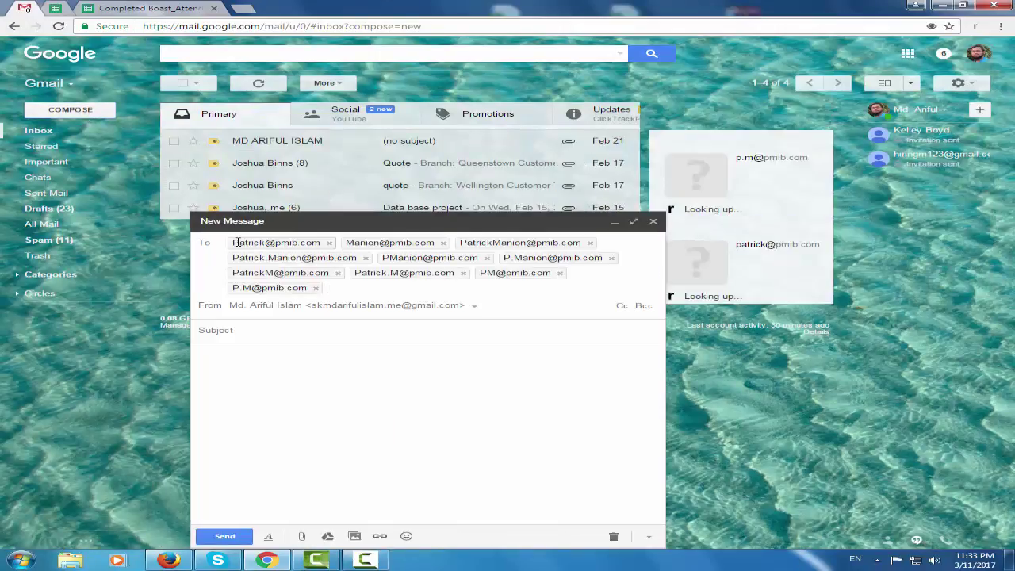
{"action": "mouse_move", "coordinate": [273, 242]}
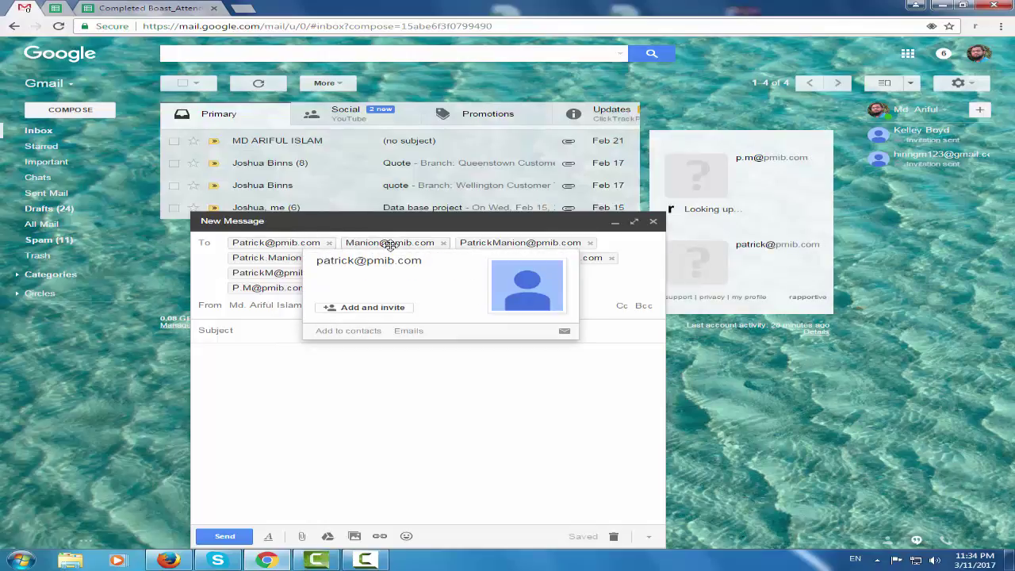
{"action": "mouse_move", "coordinate": [390, 244]}
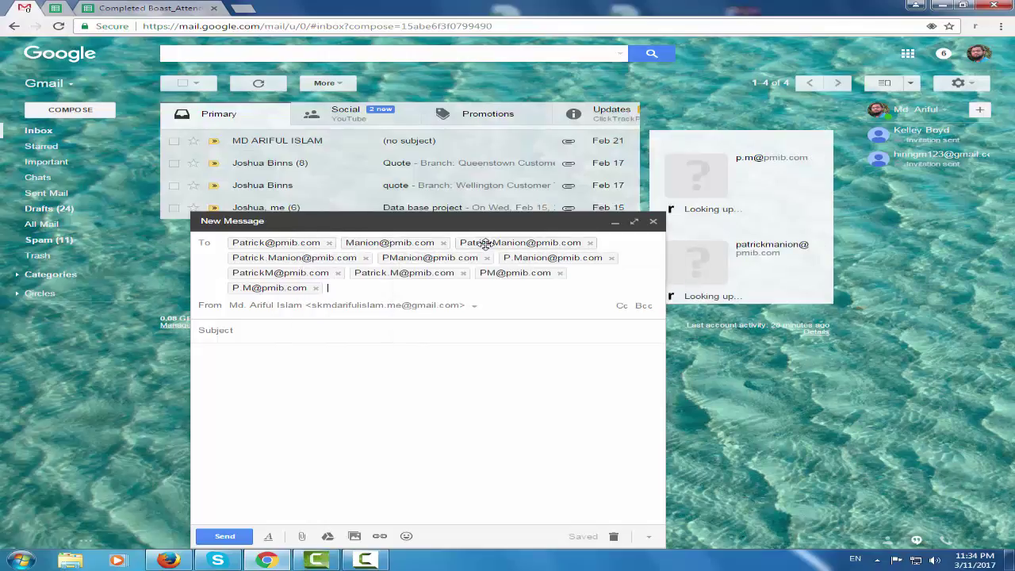
{"action": "mouse_move", "coordinate": [492, 244]}
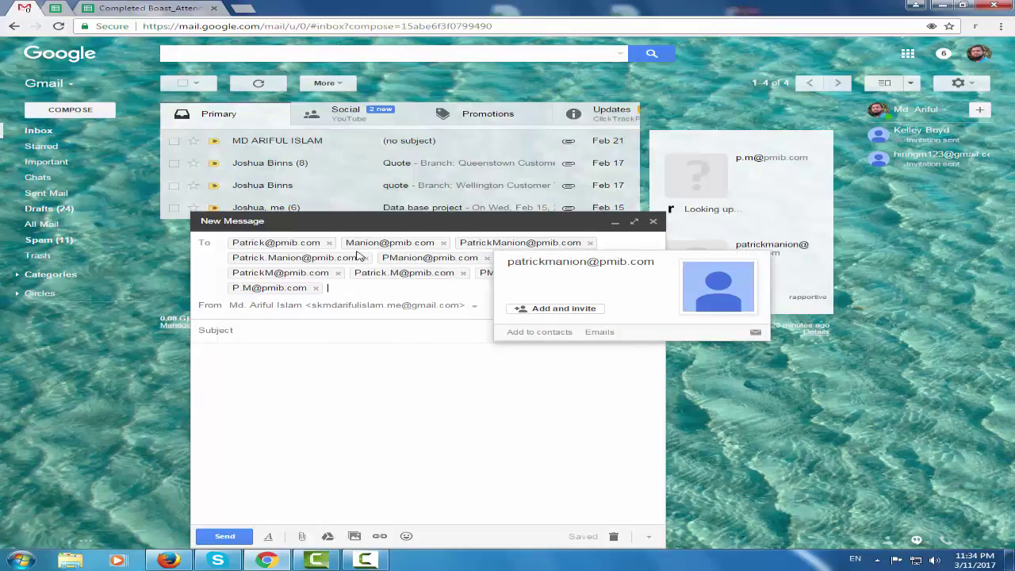
{"action": "mouse_move", "coordinate": [300, 259]}
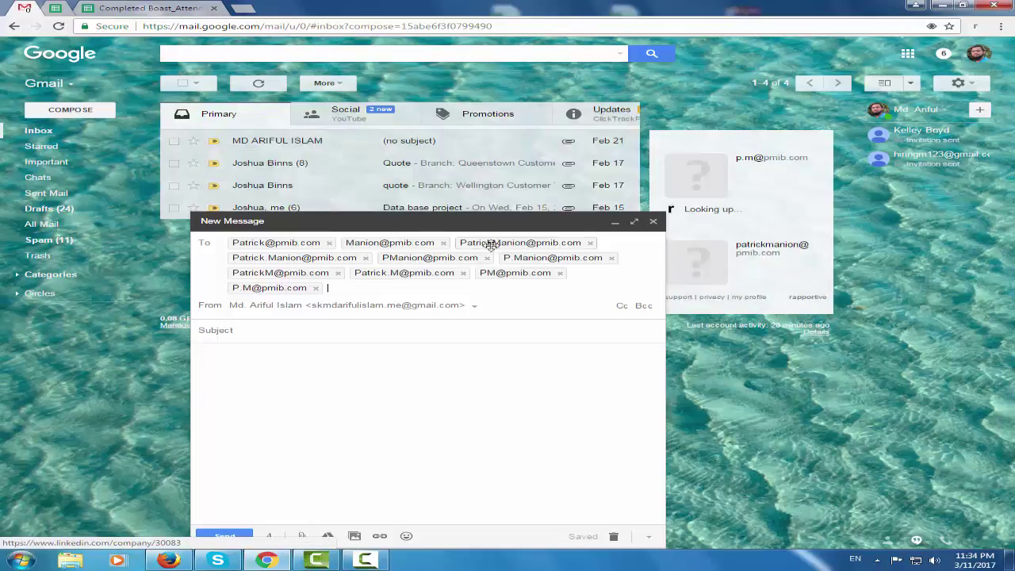
{"action": "mouse_move", "coordinate": [430, 260]}
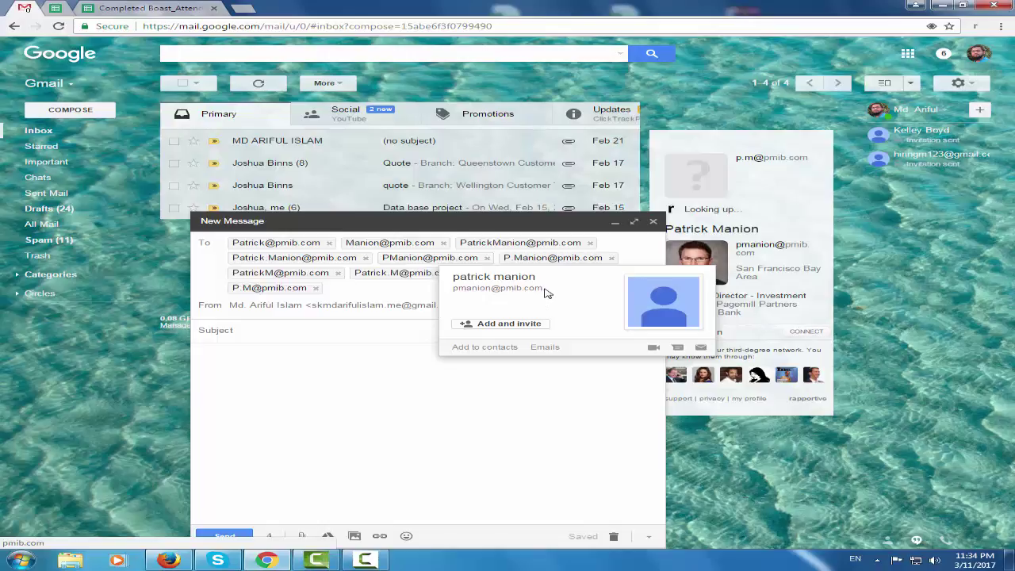
{"action": "left_click_drag", "start_coordinate": [545, 292], "coordinate": [456, 289]}
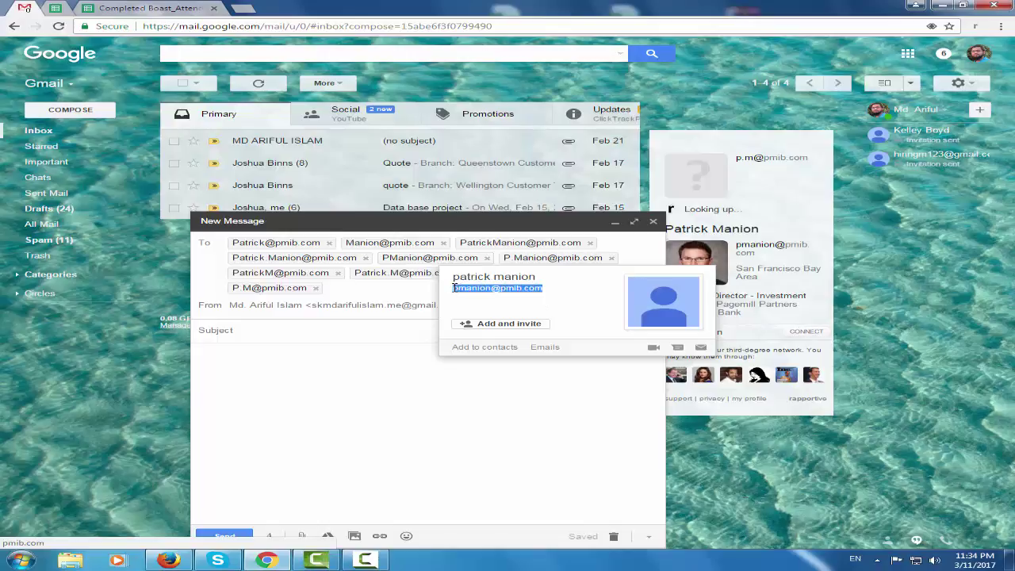
Paste the verified pmib.com address into the first attendee's Email cell, then return to the Email Permutator
{"action": "left_click", "coordinate": [150, 9]}
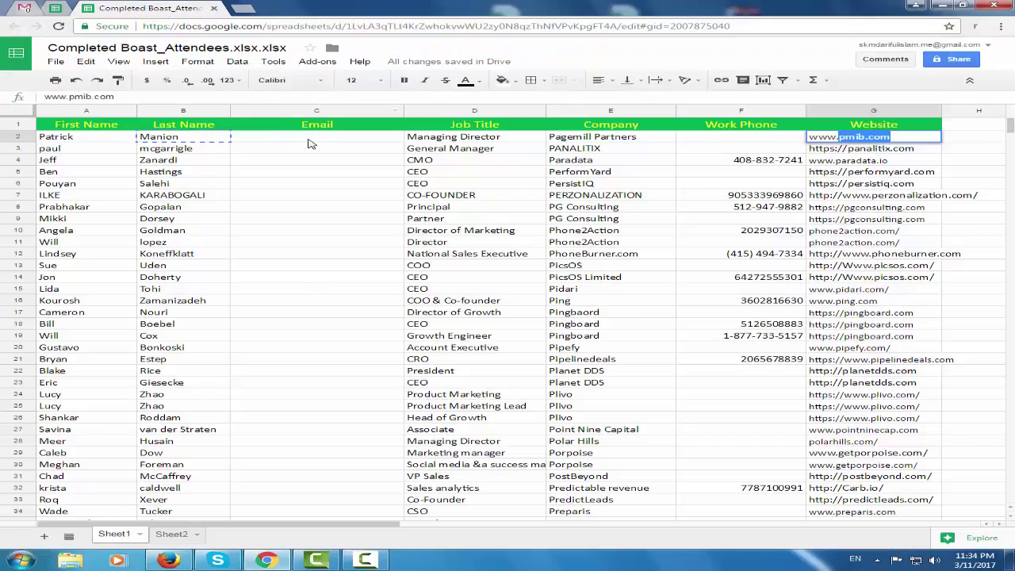
{"action": "left_click", "coordinate": [311, 139]}
{"action": "key", "text": "ctrl+v"}
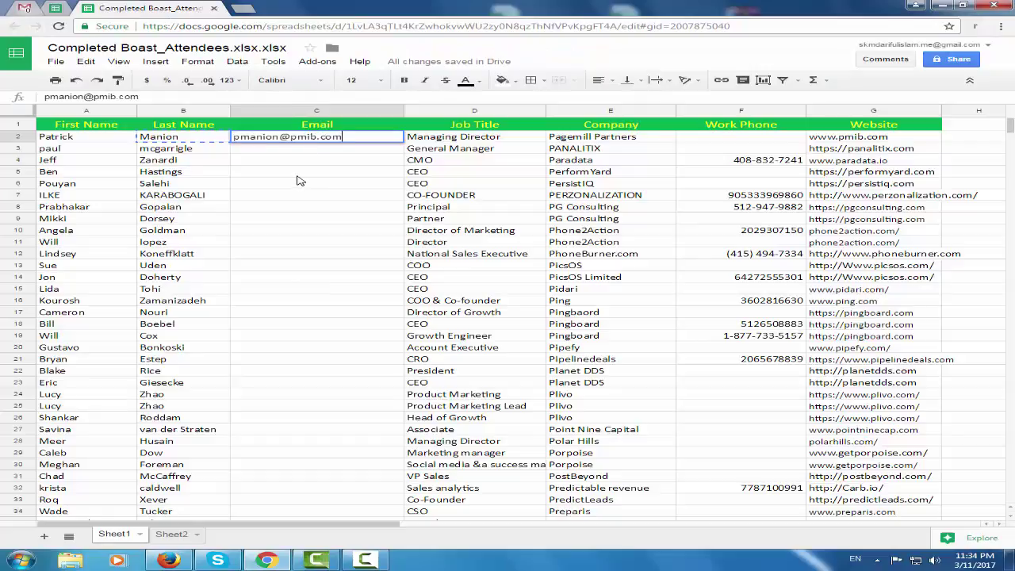
{"action": "left_click", "coordinate": [298, 176]}
{"action": "left_click", "coordinate": [57, 8]}
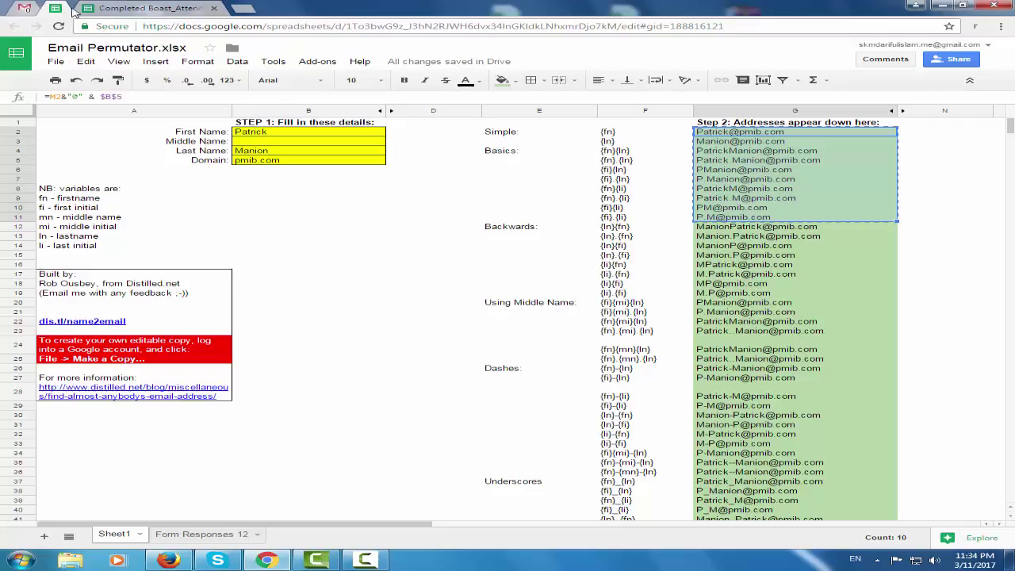
{"action": "left_click", "coordinate": [115, 6]}
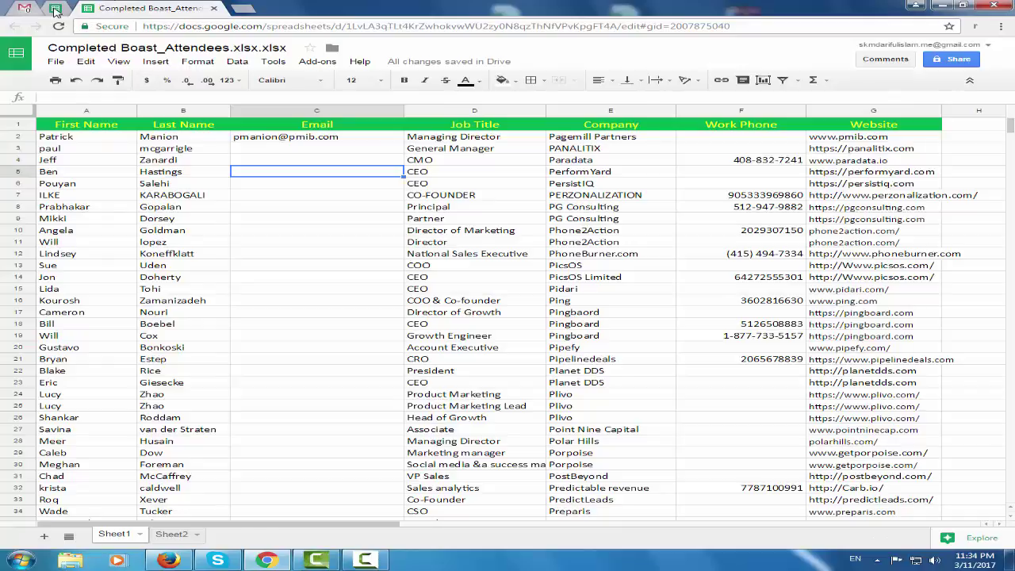
{"action": "left_click", "coordinate": [57, 9]}
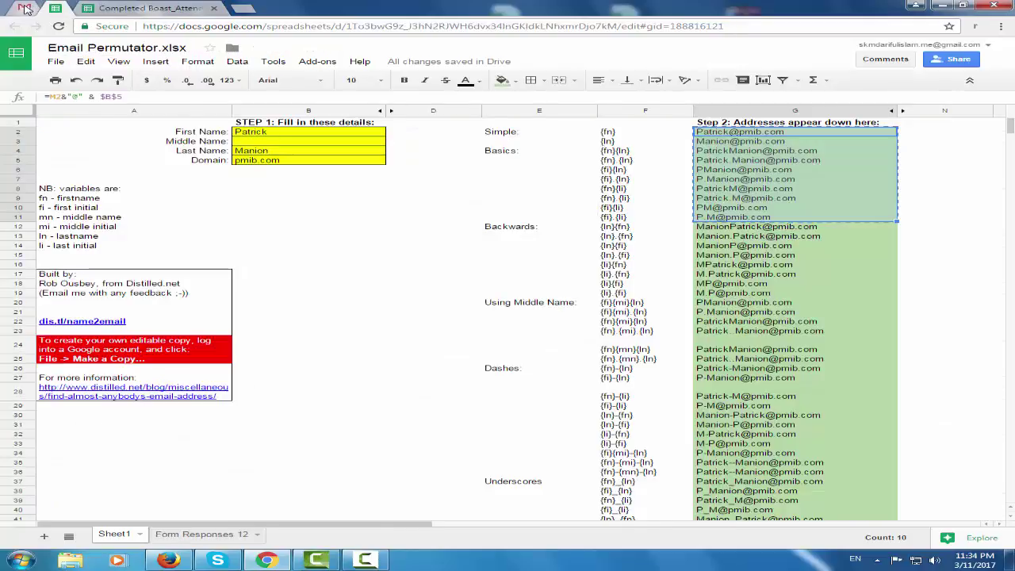
Paste the row 3 attendee's first name into B2 and clear the old surname in B4
{"action": "left_click", "coordinate": [23, 9]}
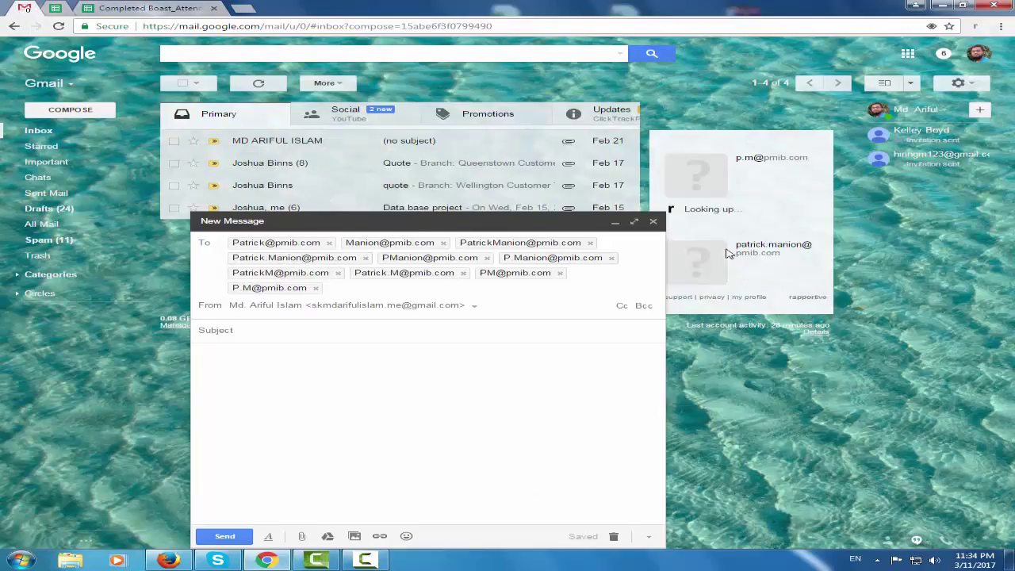
{"action": "left_click", "coordinate": [178, 6]}
{"action": "left_click", "coordinate": [103, 153]}
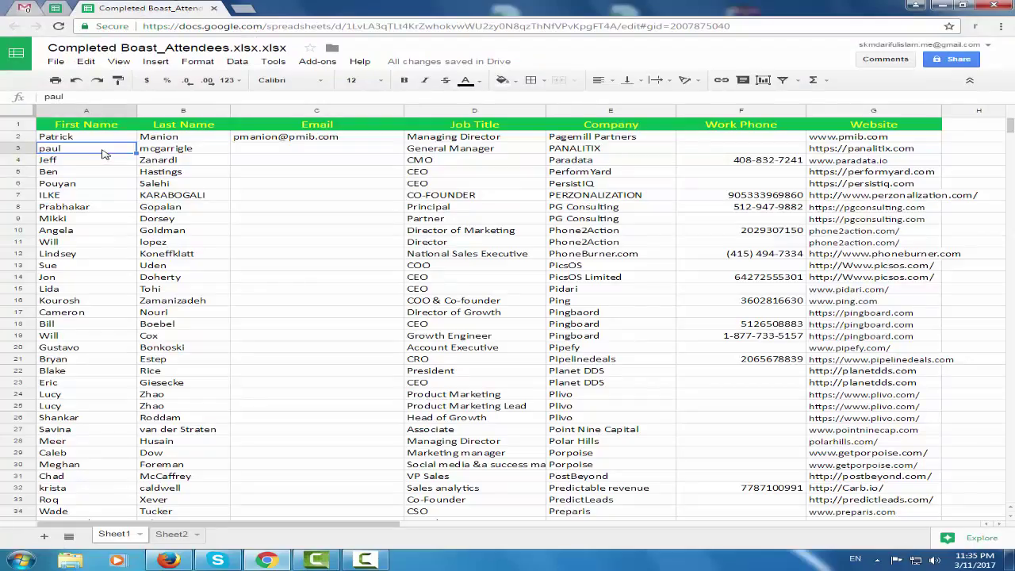
{"action": "left_click", "coordinate": [56, 10]}
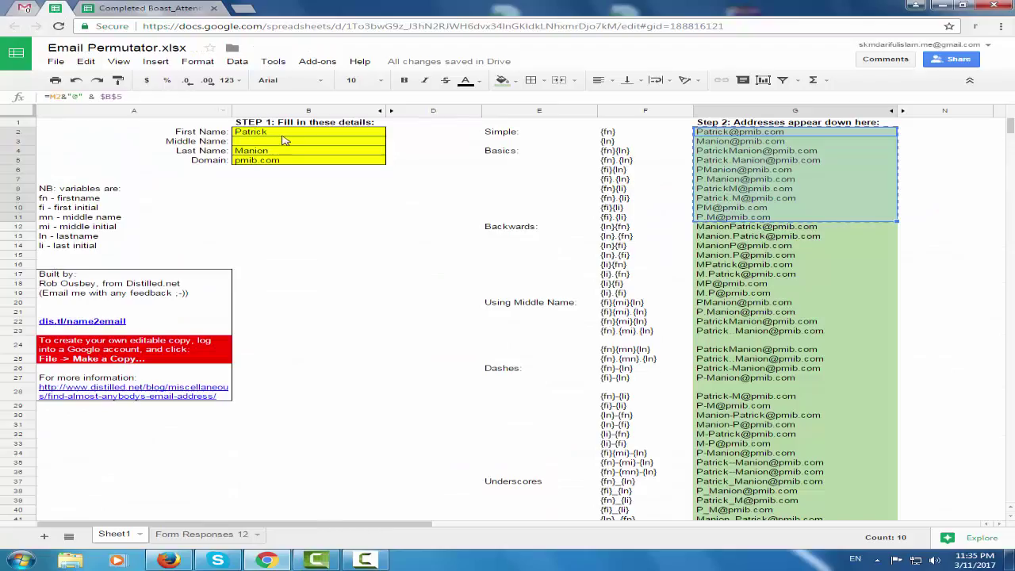
{"action": "left_click", "coordinate": [286, 138]}
{"action": "key", "text": "ctrl+v"}
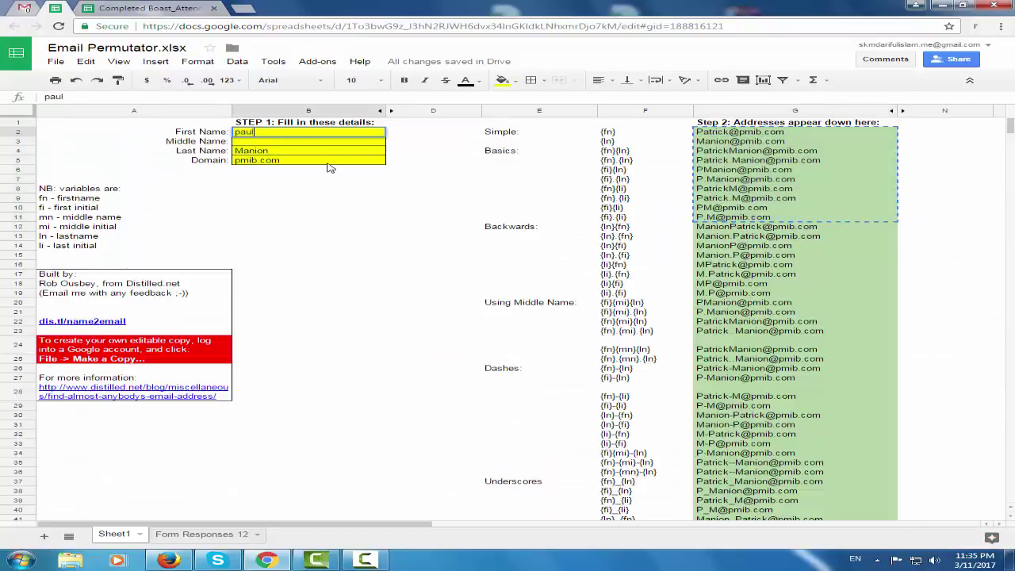
{"action": "left_click", "coordinate": [286, 150]}
{"action": "double_click", "coordinate": [286, 151]}
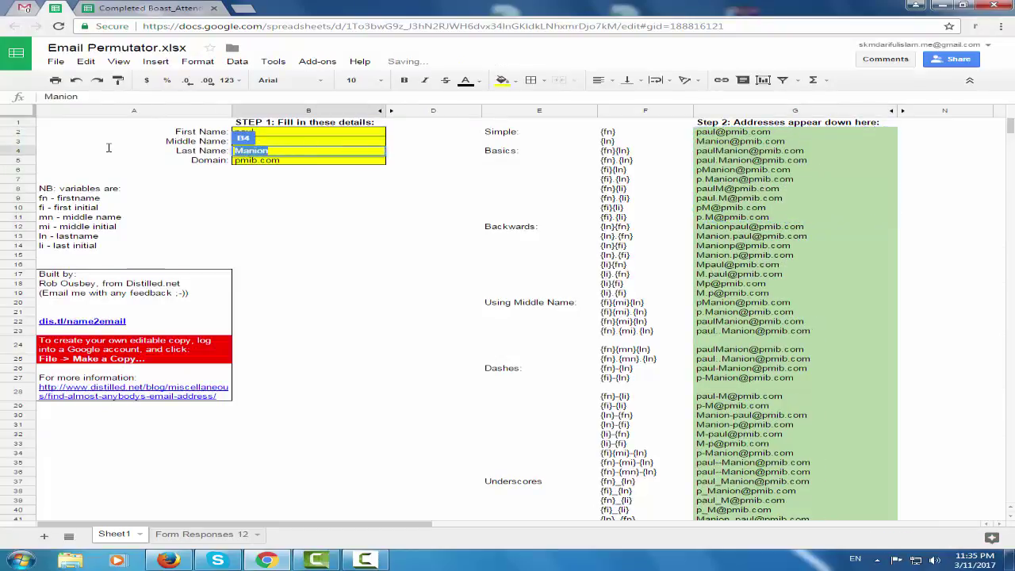
{"action": "key", "text": "BackSpace"}
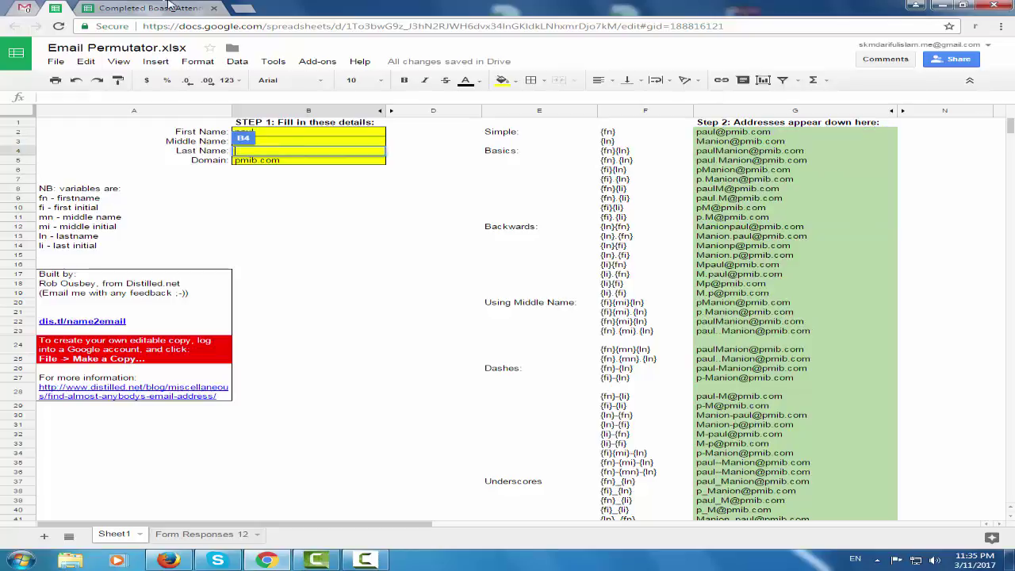
Delete the old pmib.com domain from the Domain cell B5
{"action": "left_click", "coordinate": [103, 6]}
{"action": "left_click", "coordinate": [64, 9]}
{"action": "double_click", "coordinate": [310, 163]}
{"action": "left_click_drag", "start_coordinate": [313, 167], "coordinate": [103, 150]}
{"action": "key", "text": "BackSpace"}
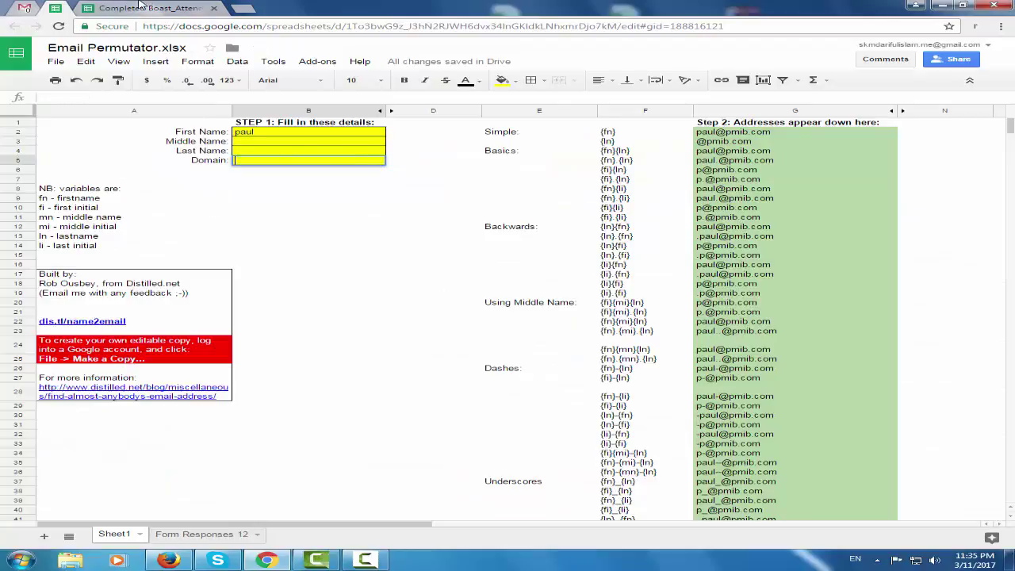
Paste the attendee's last name from B3 into the Last Name cell B4
{"action": "left_click", "coordinate": [139, 6]}
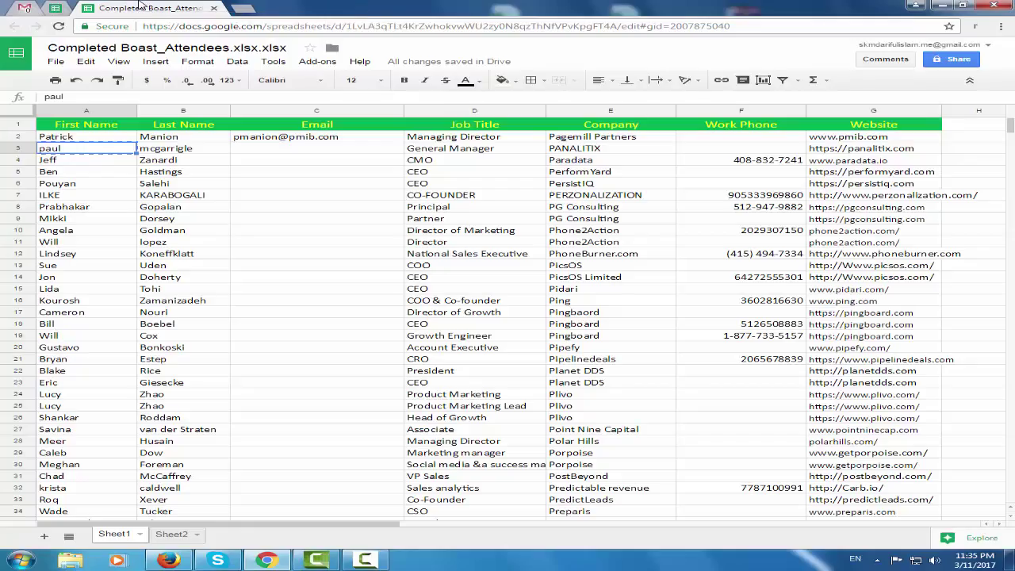
{"action": "left_click", "coordinate": [200, 153]}
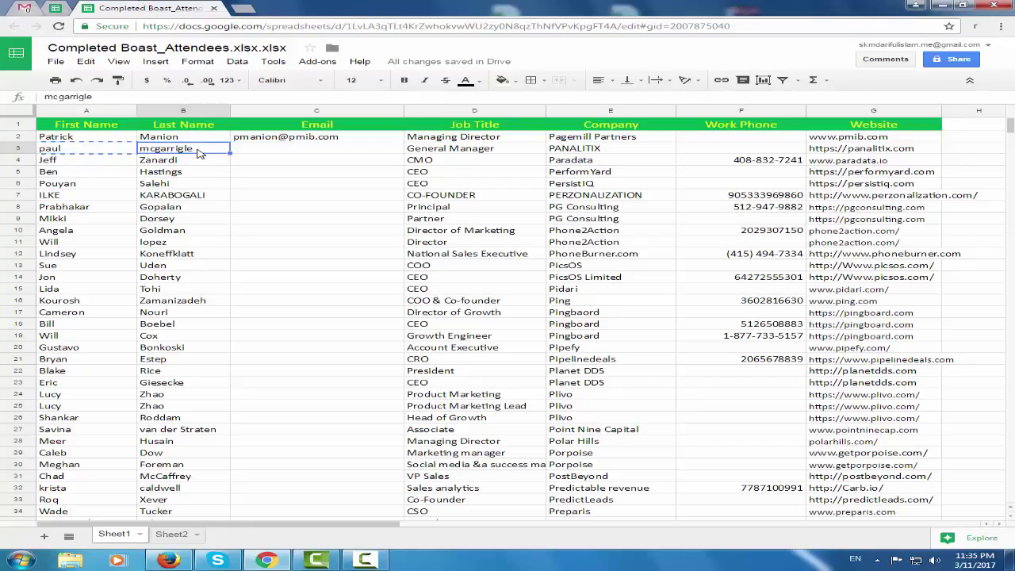
{"action": "left_click", "coordinate": [57, 8]}
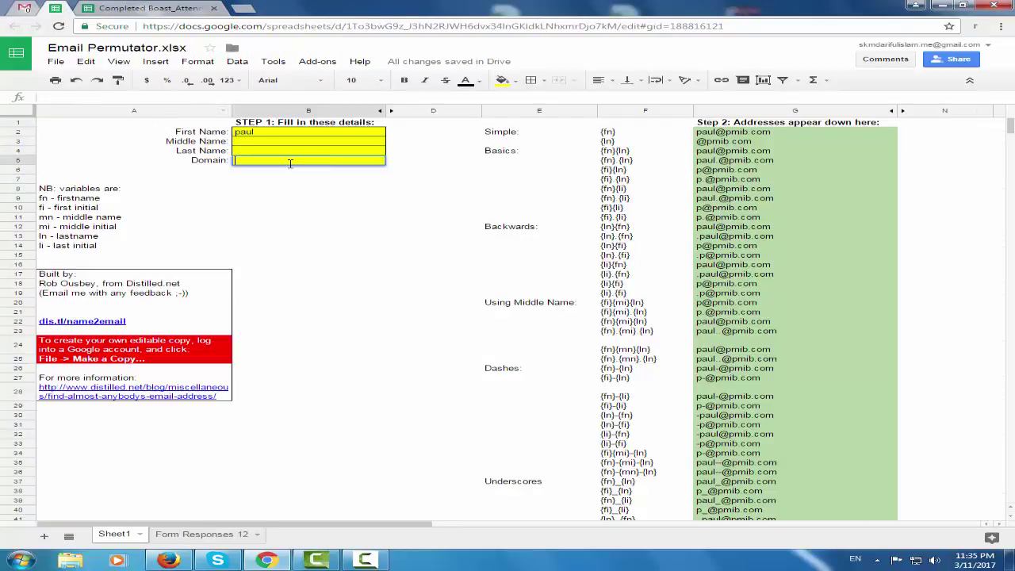
{"action": "double_click", "coordinate": [262, 153]}
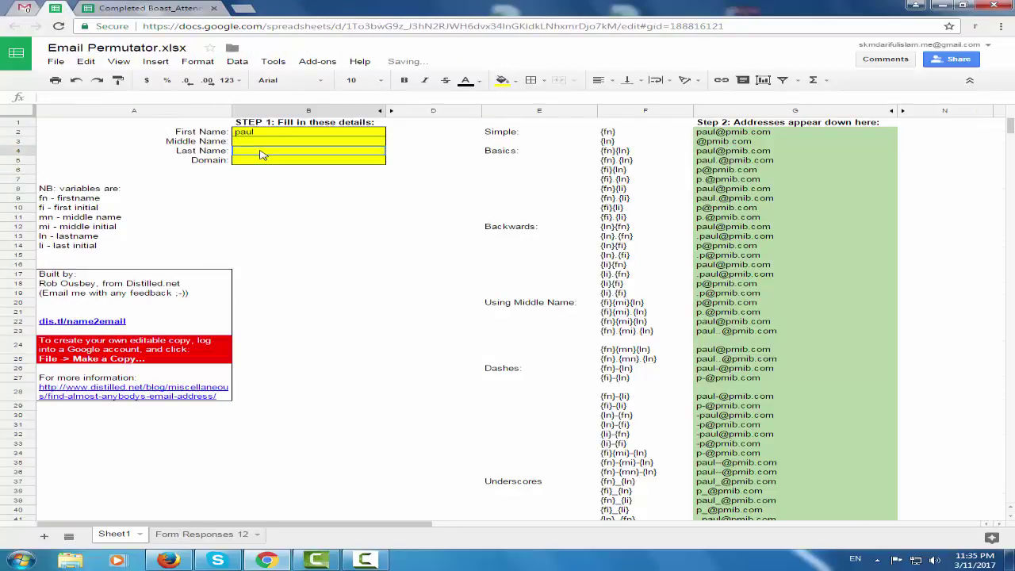
{"action": "key", "text": "ctrl+v"}
{"action": "left_click", "coordinate": [340, 277]}
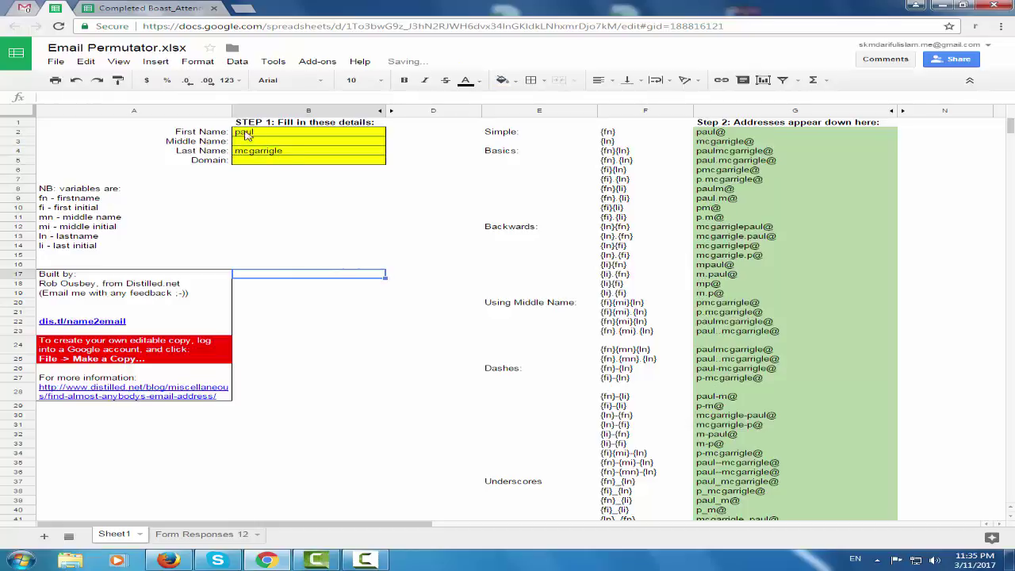
Enter panalitix.com from the G3 website as the domain and select the generated addresses G2:G11
{"action": "left_click", "coordinate": [97, 8]}
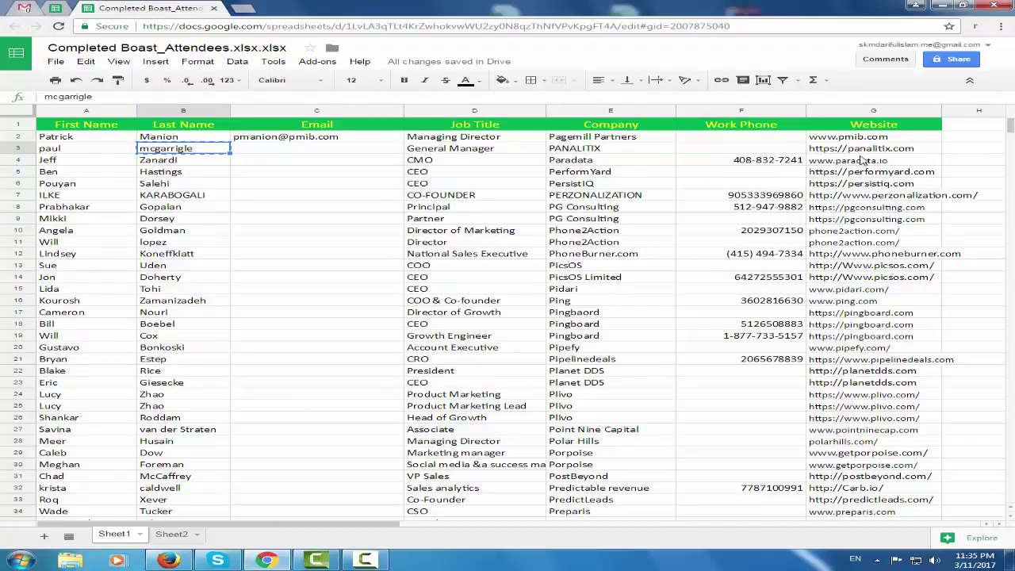
{"action": "left_click", "coordinate": [910, 153]}
{"action": "double_click", "coordinate": [915, 148]}
{"action": "left_click_drag", "start_coordinate": [917, 148], "coordinate": [855, 148]}
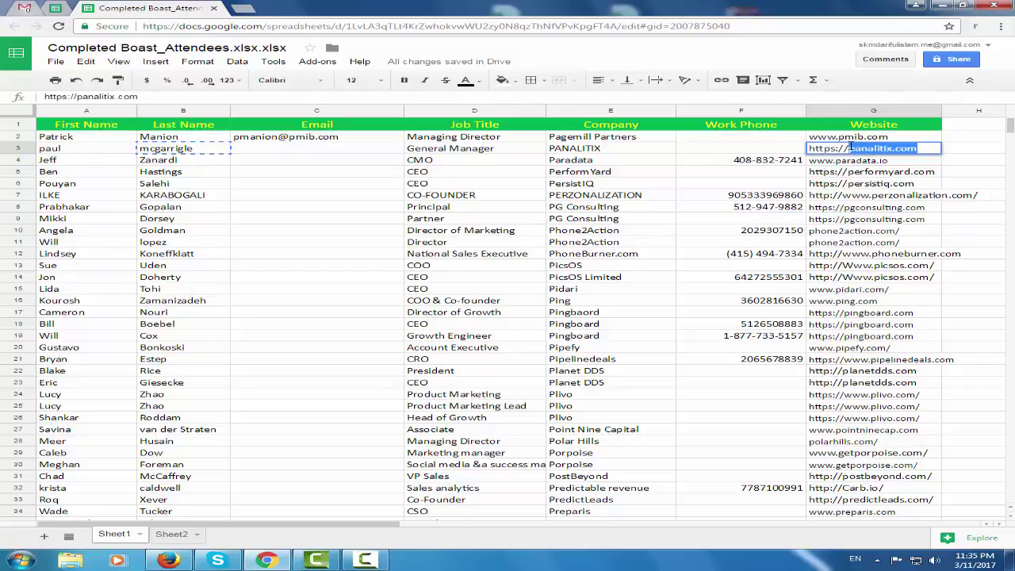
{"action": "left_click", "coordinate": [58, 10]}
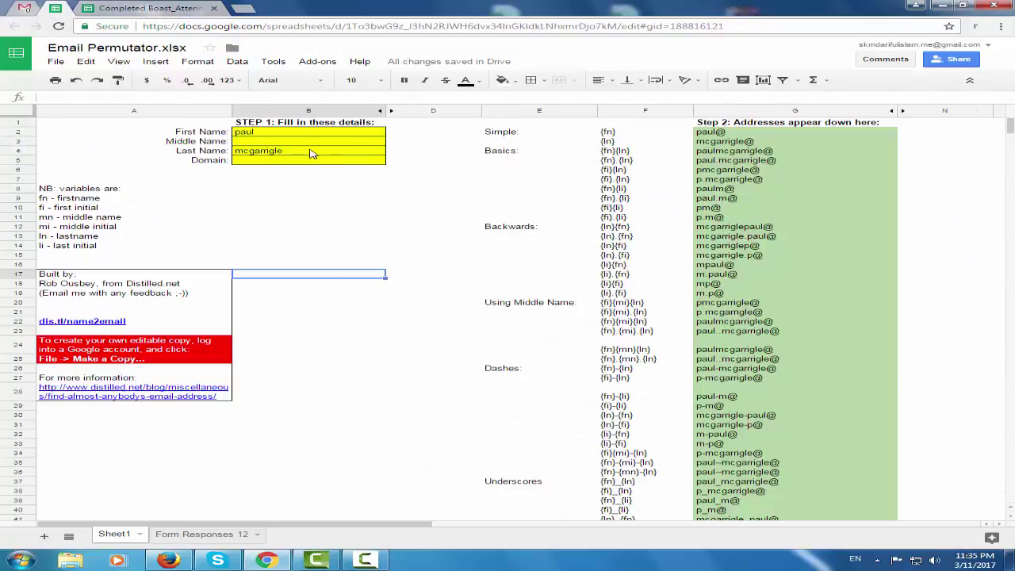
{"action": "double_click", "coordinate": [301, 160]}
{"action": "type", "text": "panalitix.com"}
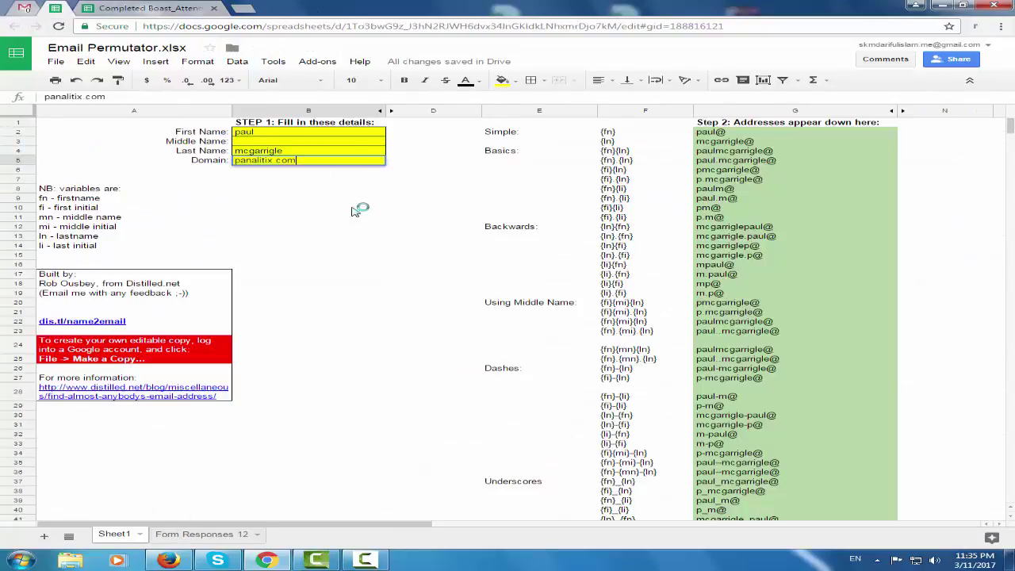
{"action": "left_click", "coordinate": [369, 208]}
{"action": "left_click_drag", "start_coordinate": [791, 135], "coordinate": [782, 220]}
{"action": "key", "text": "ctrl+c"}
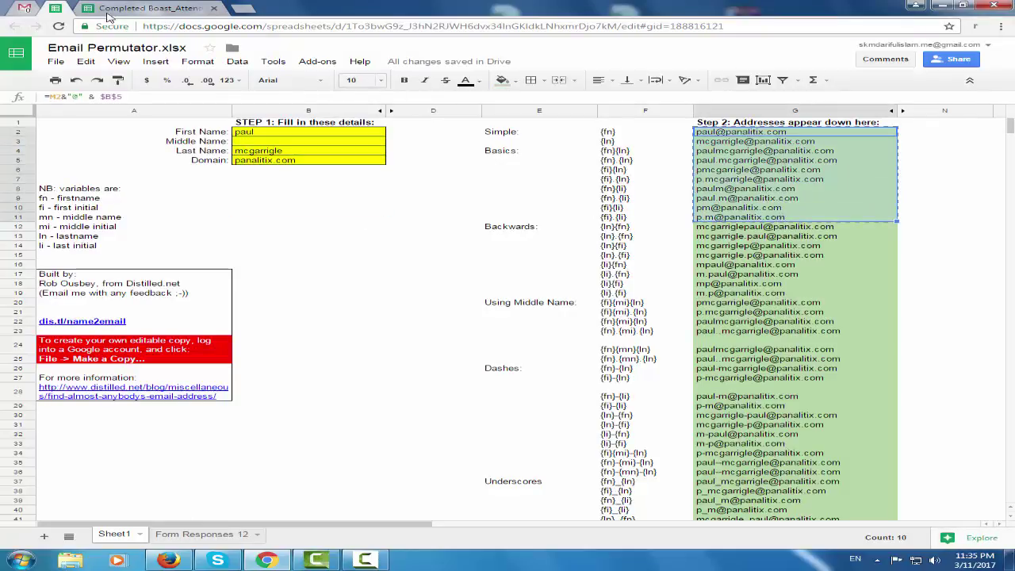
{"action": "left_click", "coordinate": [24, 7]}
Paste the ten panalitix.com guesses into a new message and select the address matching the profile
{"action": "left_click", "coordinate": [73, 111]}
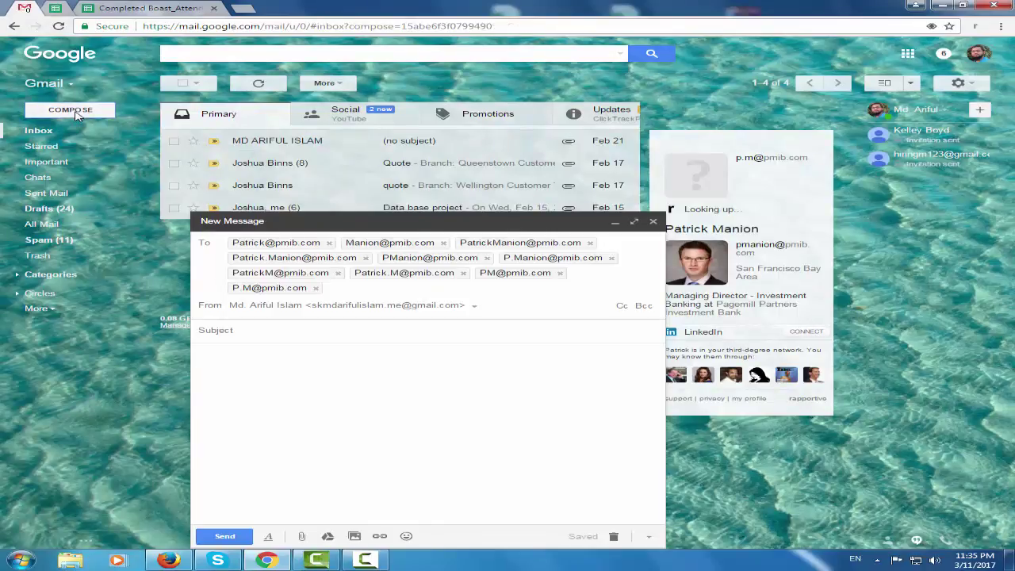
{"action": "key", "text": "ctrl+v"}
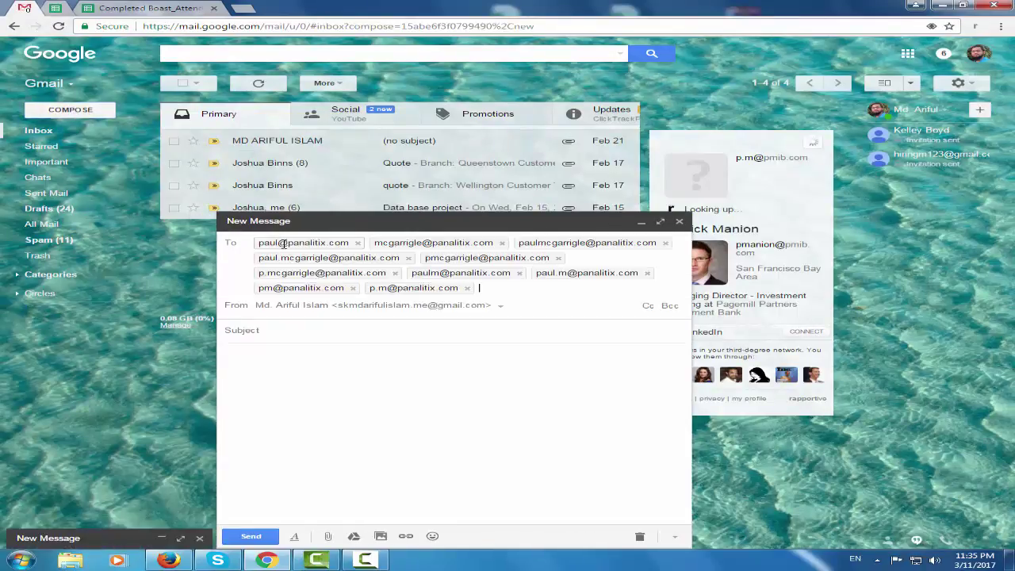
{"action": "mouse_move", "coordinate": [283, 243]}
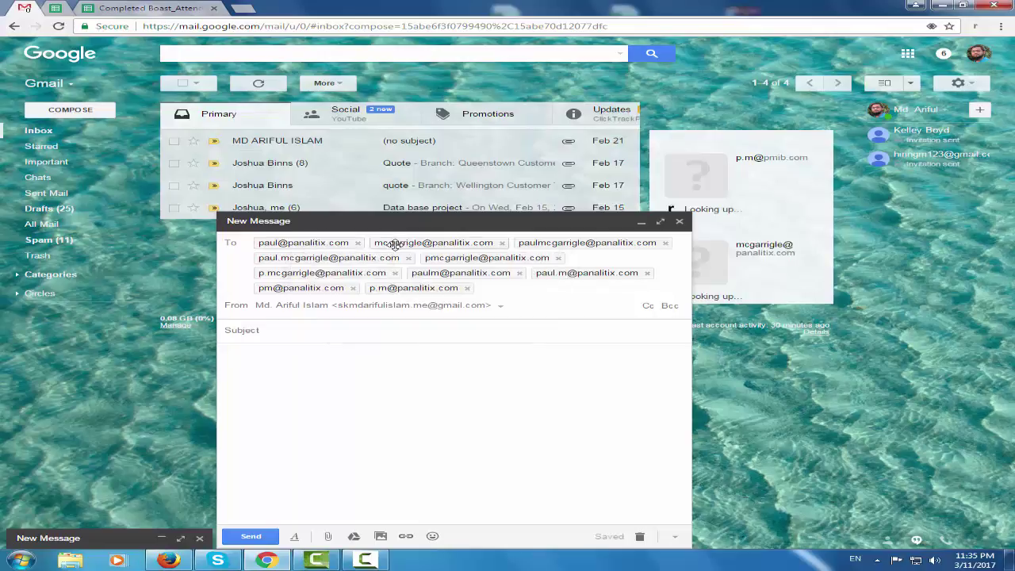
{"action": "mouse_move", "coordinate": [394, 246]}
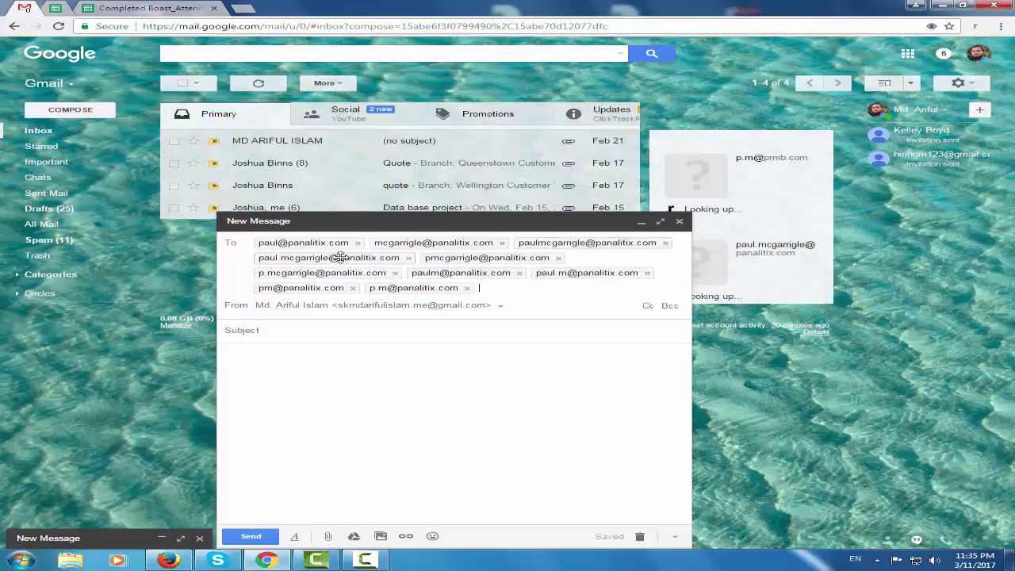
{"action": "mouse_move", "coordinate": [340, 257]}
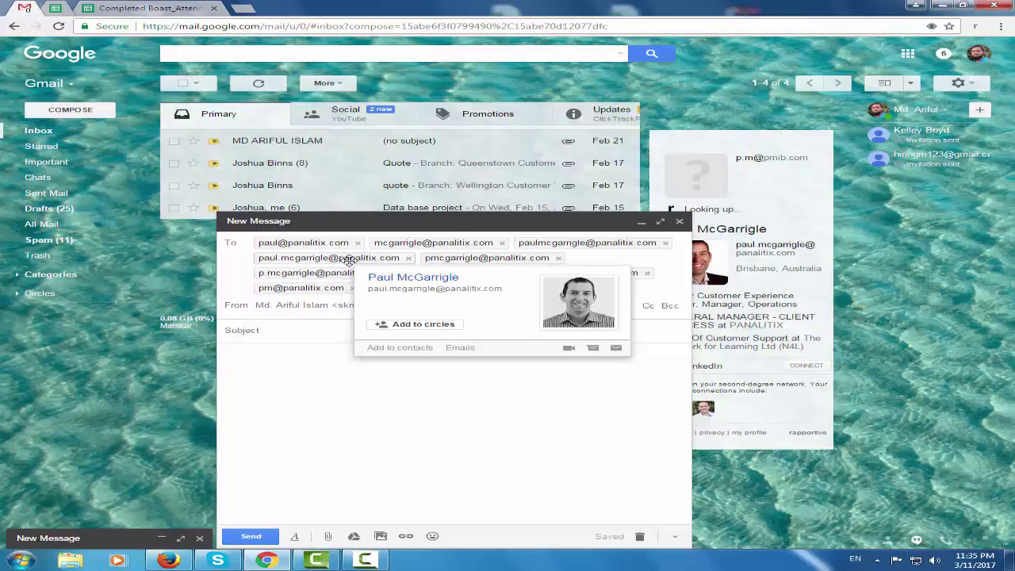
{"action": "left_click_drag", "start_coordinate": [500, 289], "coordinate": [367, 287]}
{"action": "key", "text": "ctrl+c"}
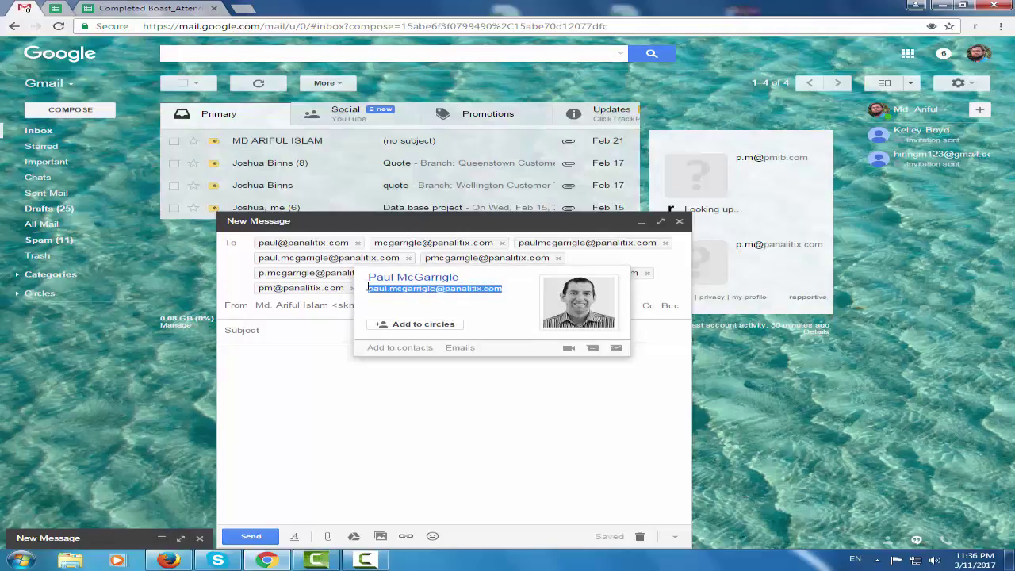
{"action": "left_click", "coordinate": [135, 8]}
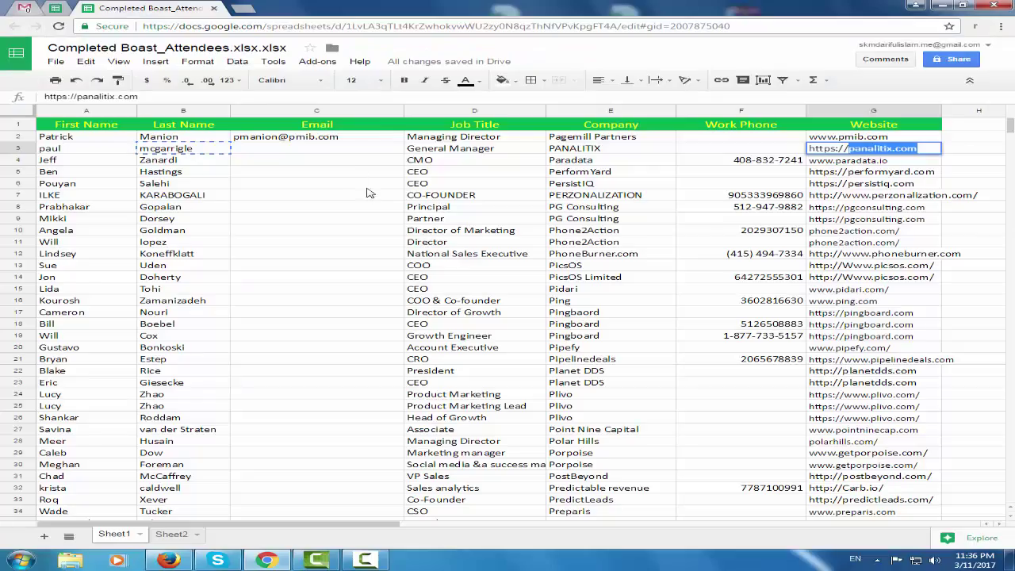
Paste the verified panalitix.com address into the Email cell C3
{"action": "left_click", "coordinate": [282, 150]}
{"action": "key", "text": "ctrl+v"}
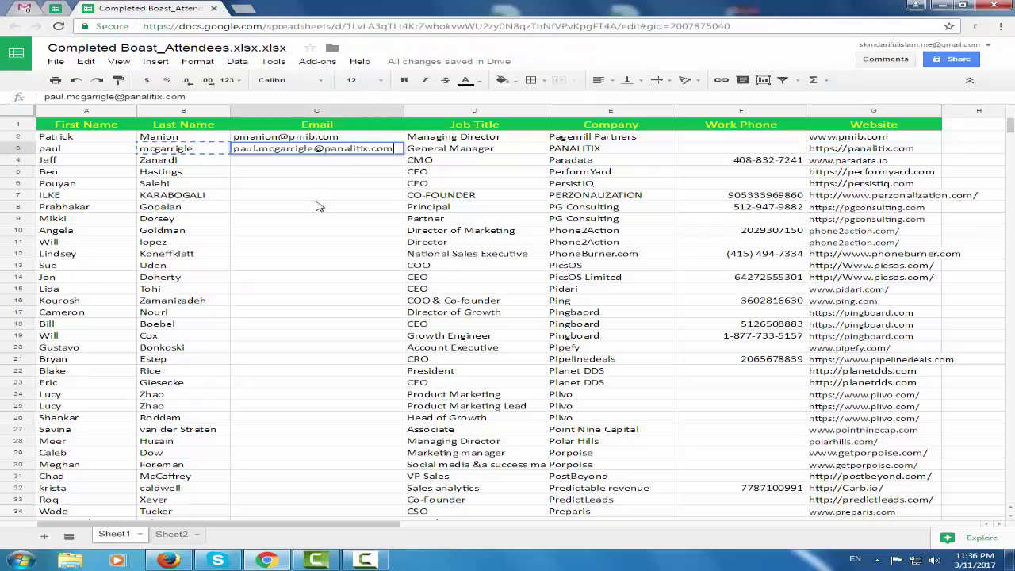
{"action": "left_click", "coordinate": [321, 207]}
{"action": "left_click", "coordinate": [89, 161]}
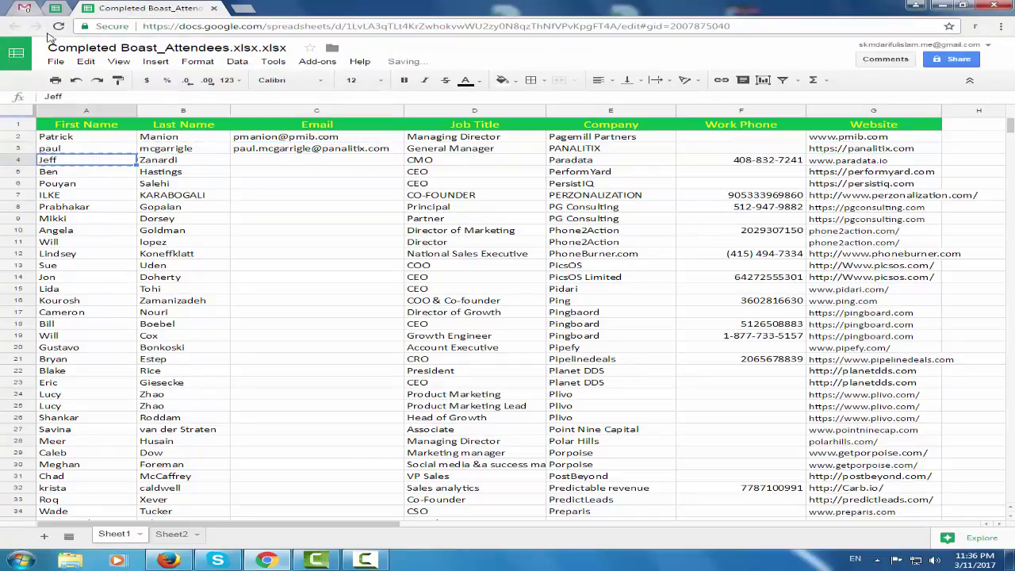
{"action": "left_click", "coordinate": [56, 8]}
{"action": "double_click", "coordinate": [262, 132]}
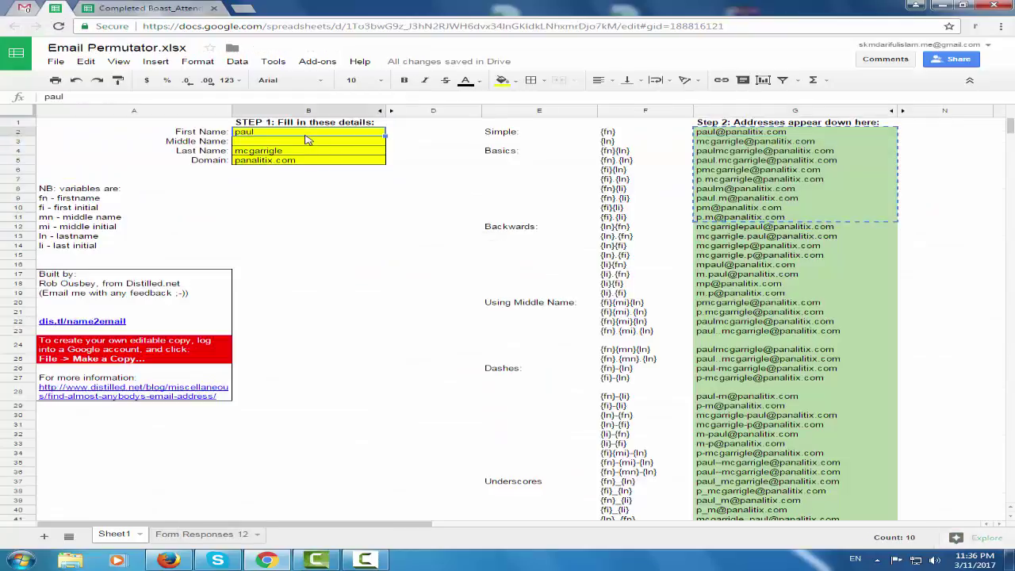
{"action": "left_click_drag", "start_coordinate": [262, 132], "coordinate": [182, 129]}
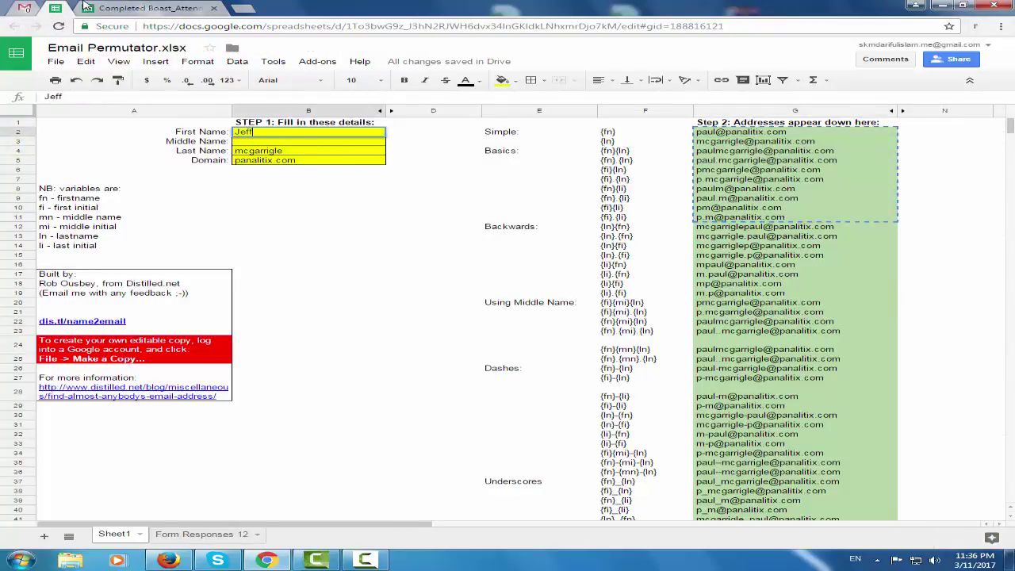
{"action": "left_click", "coordinate": [89, 8]}
{"action": "left_click", "coordinate": [207, 161]}
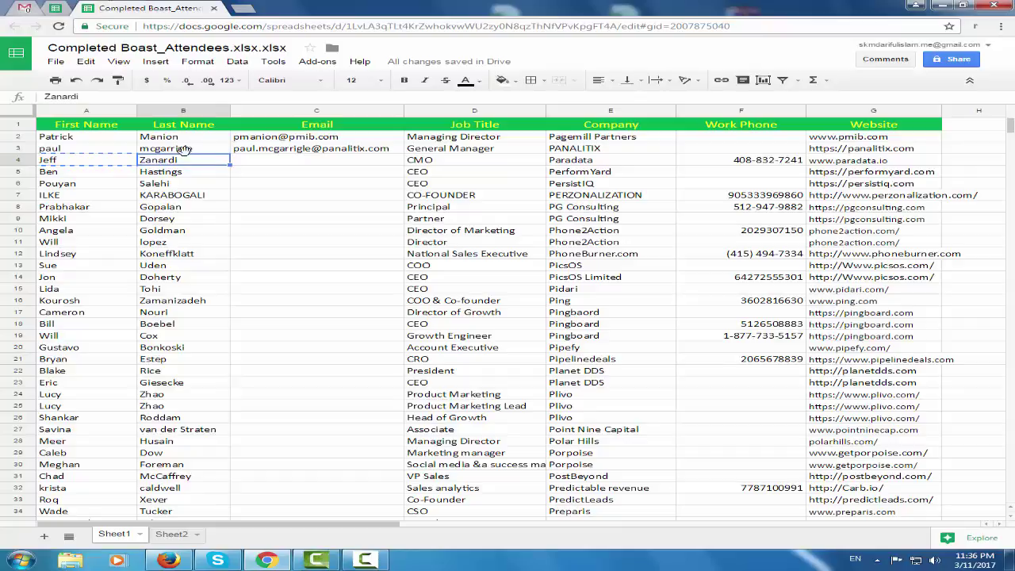
{"action": "left_click", "coordinate": [56, 8]}
{"action": "left_click", "coordinate": [287, 155]}
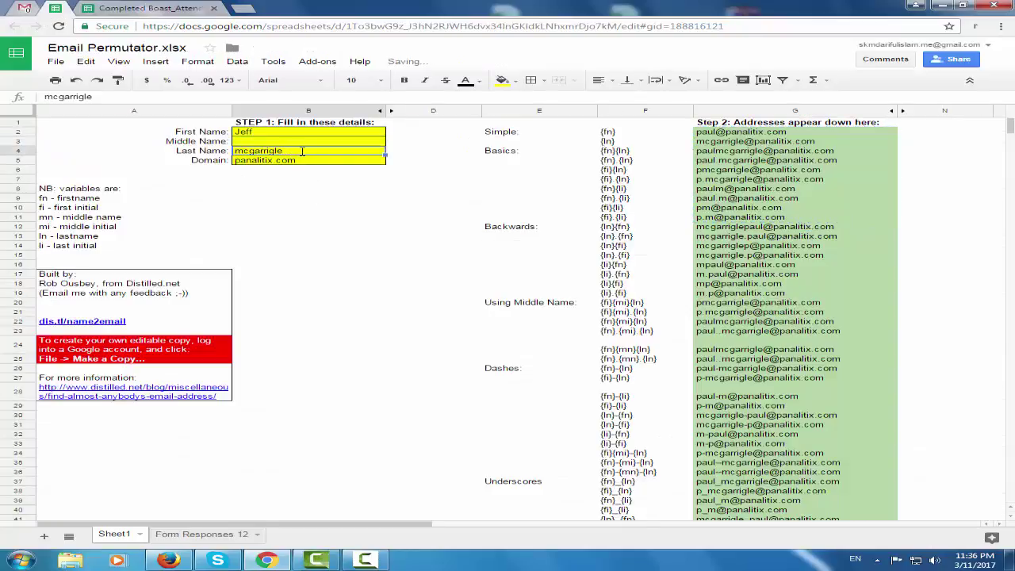
{"action": "double_click", "coordinate": [287, 152]}
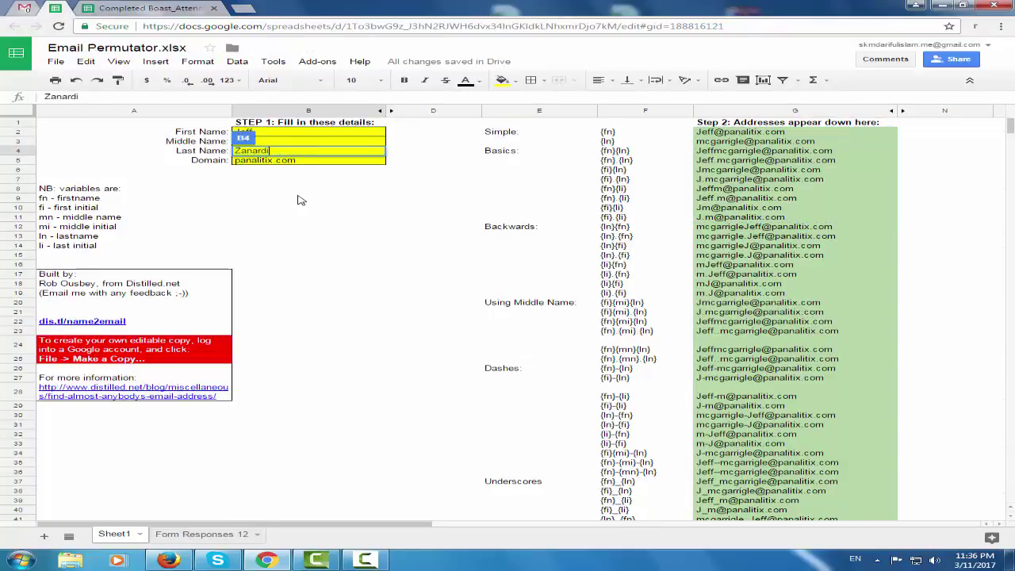
{"action": "left_click", "coordinate": [299, 199]}
Enter paradata.io as the domain and select the ten generated addresses G2:G11
{"action": "left_click", "coordinate": [304, 164]}
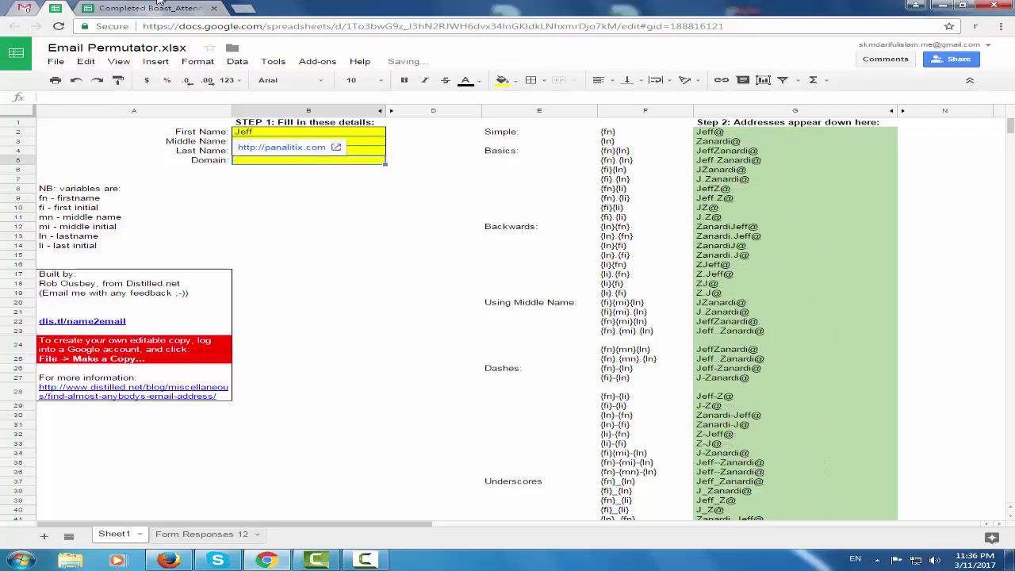
{"action": "left_click", "coordinate": [157, 8]}
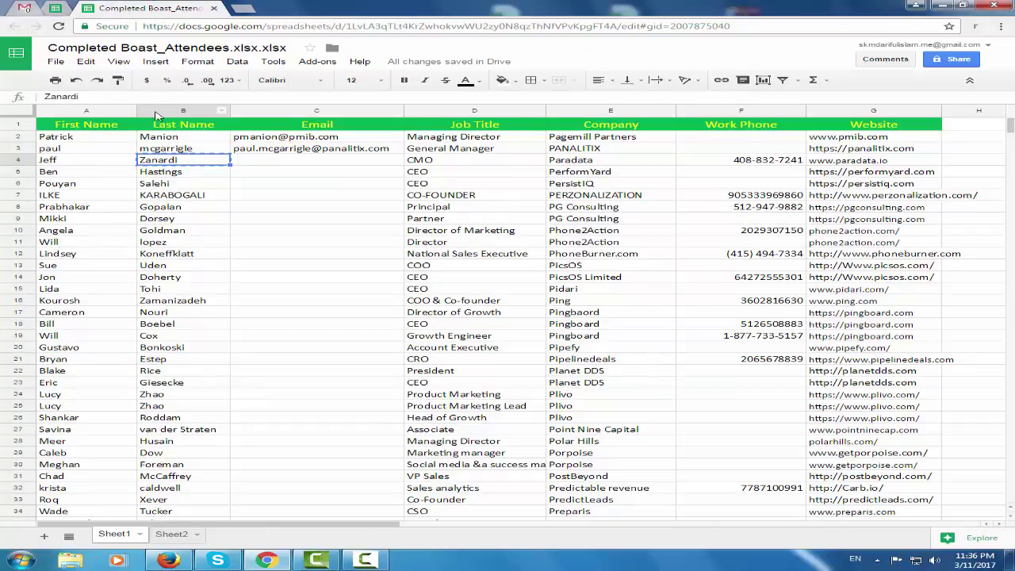
{"action": "left_click", "coordinate": [900, 163]}
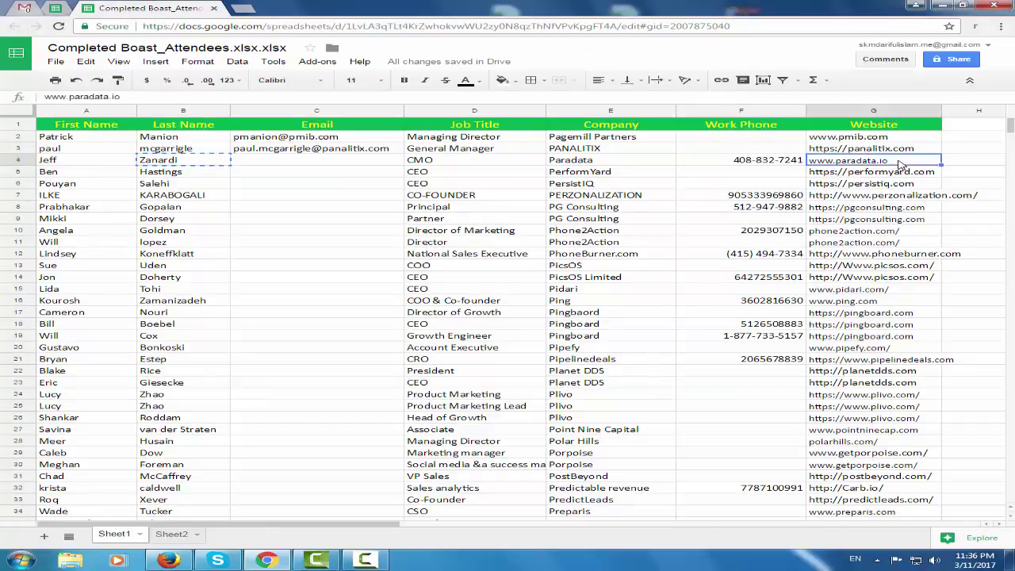
{"action": "double_click", "coordinate": [897, 161]}
{"action": "left_click_drag", "start_coordinate": [894, 161], "coordinate": [848, 159]}
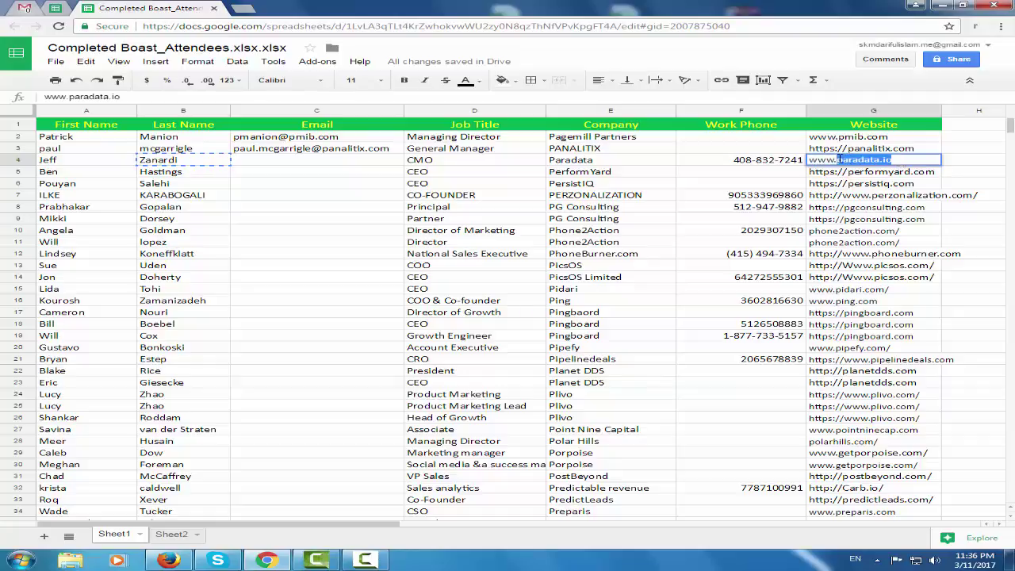
{"action": "left_click", "coordinate": [61, 8]}
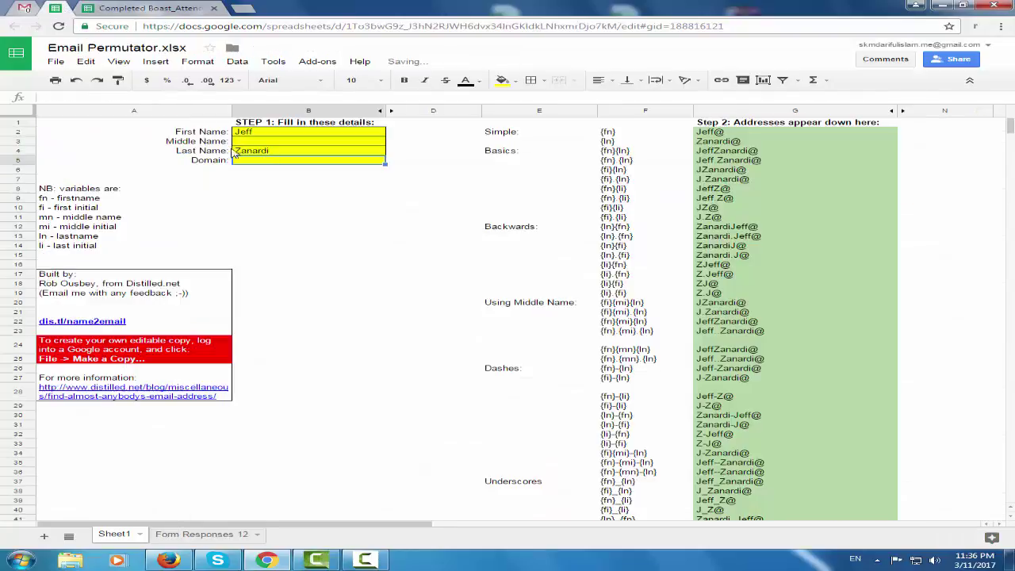
{"action": "double_click", "coordinate": [309, 161]}
{"action": "type", "text": "paradata.io"}
{"action": "left_click", "coordinate": [381, 263]}
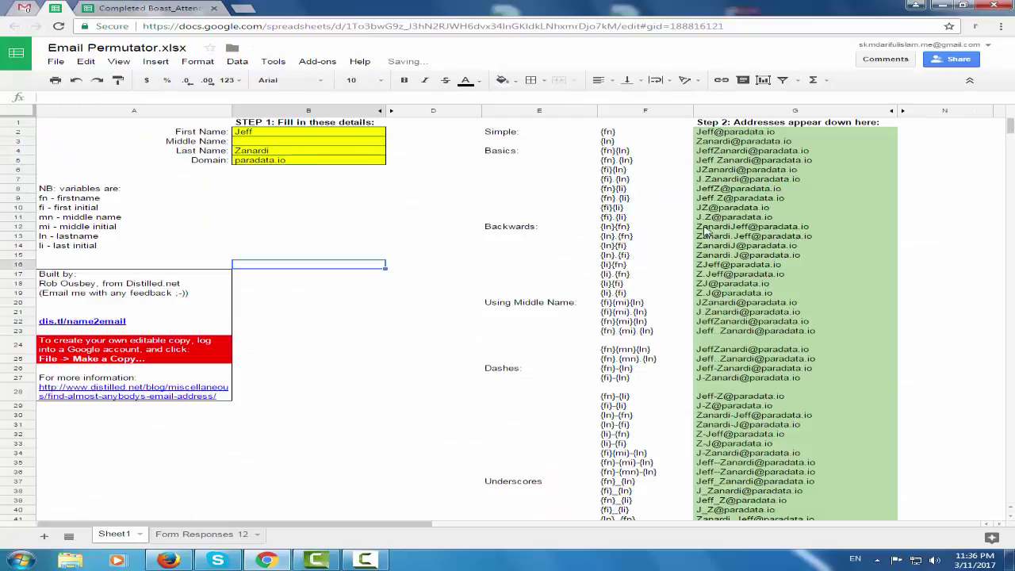
{"action": "left_click_drag", "start_coordinate": [758, 134], "coordinate": [755, 218]}
{"action": "key", "text": "ctrl+c"}
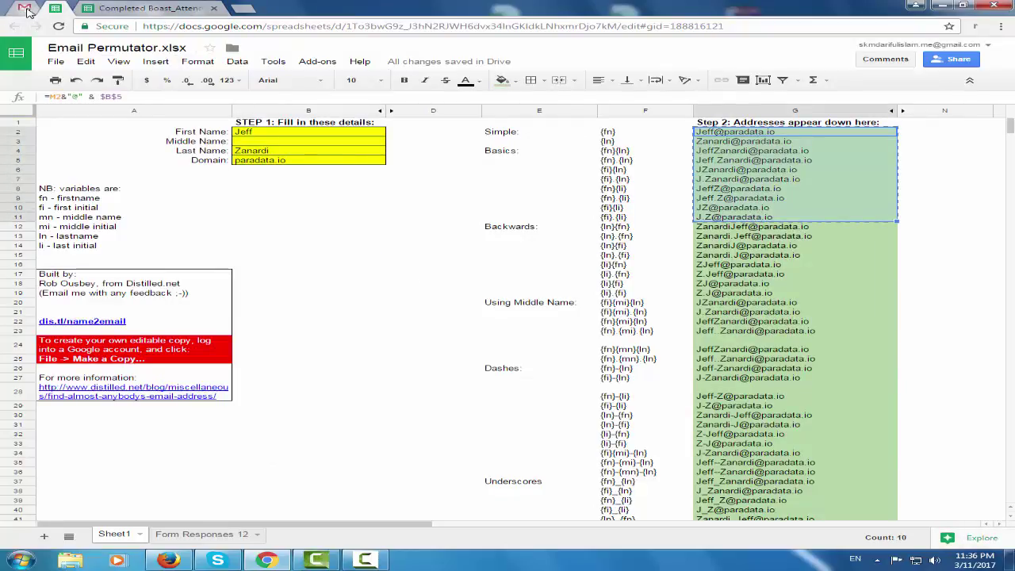
{"action": "left_click", "coordinate": [26, 11]}
{"action": "left_click", "coordinate": [83, 114]}
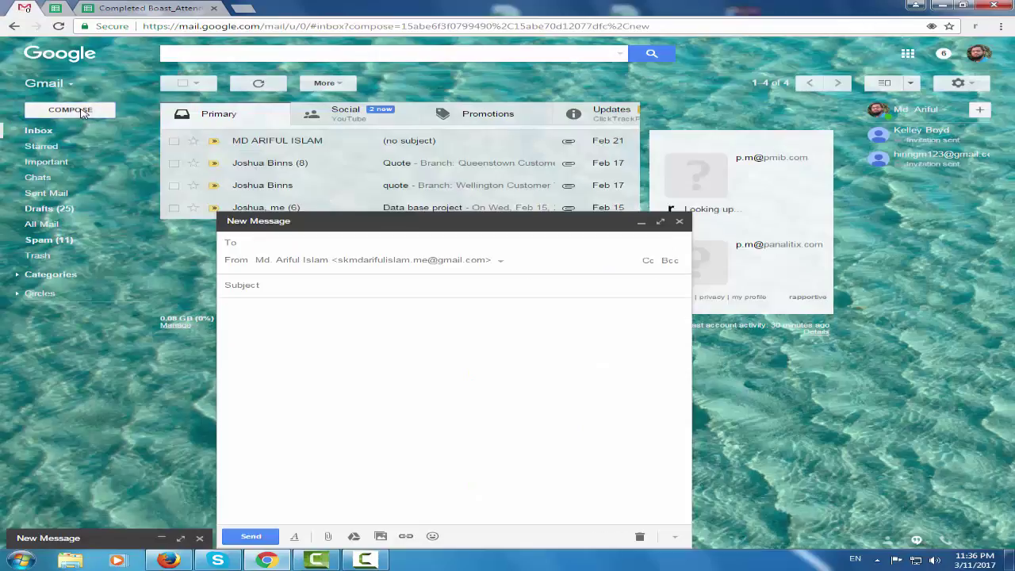
{"action": "key", "text": "ctrl+v"}
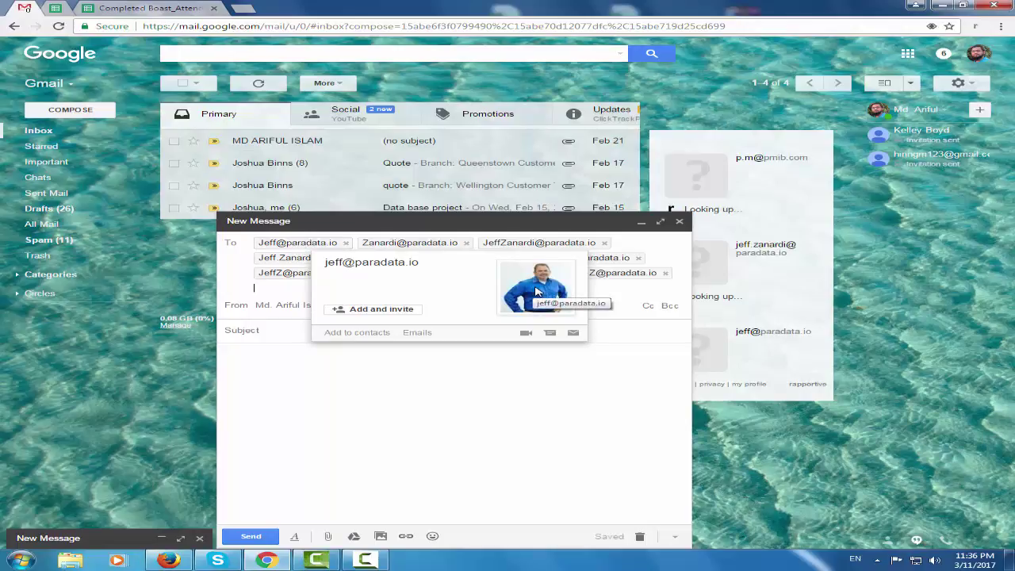
{"action": "left_click_drag", "start_coordinate": [420, 263], "coordinate": [322, 262]}
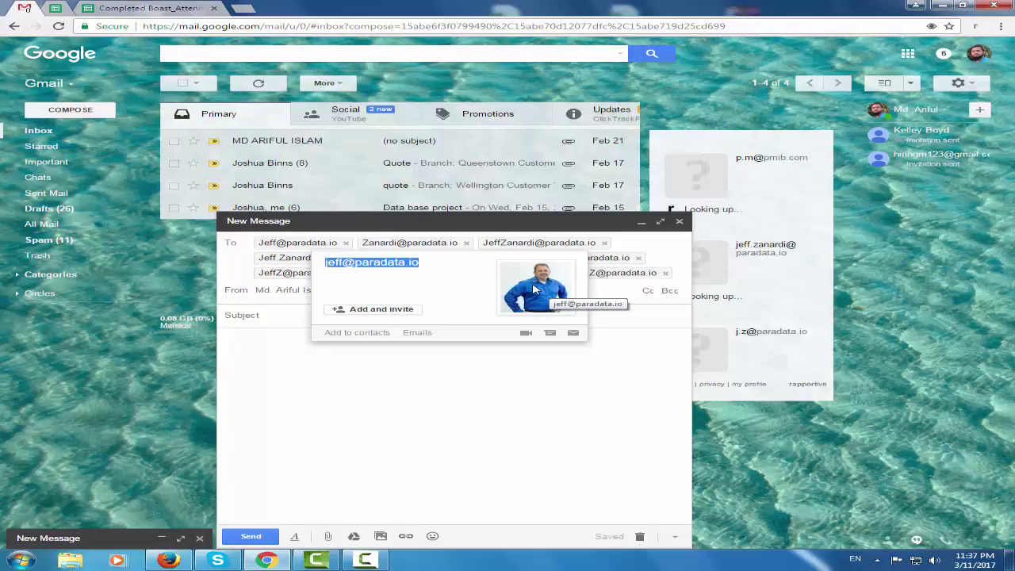
{"action": "mouse_move", "coordinate": [405, 243]}
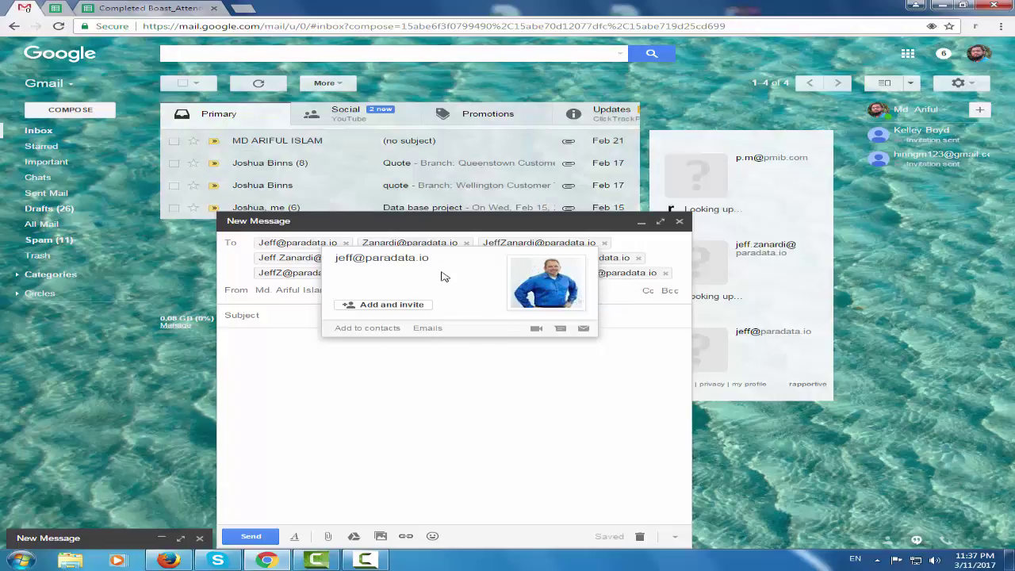
{"action": "left_click_drag", "start_coordinate": [431, 259], "coordinate": [369, 262]}
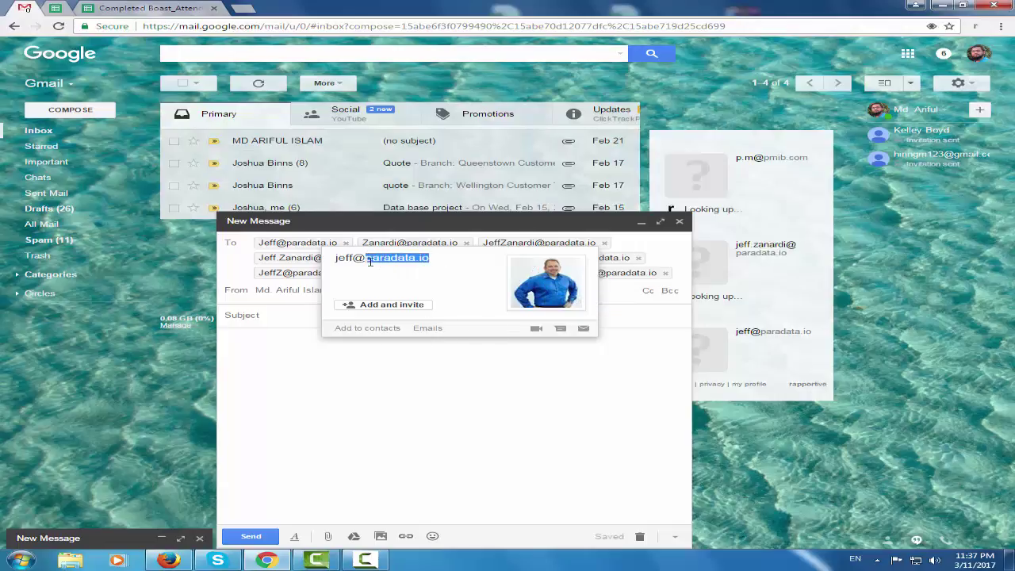
{"action": "left_click", "coordinate": [430, 284]}
{"action": "left_click_drag", "start_coordinate": [433, 263], "coordinate": [361, 259]}
{"action": "left_click", "coordinate": [326, 260]}
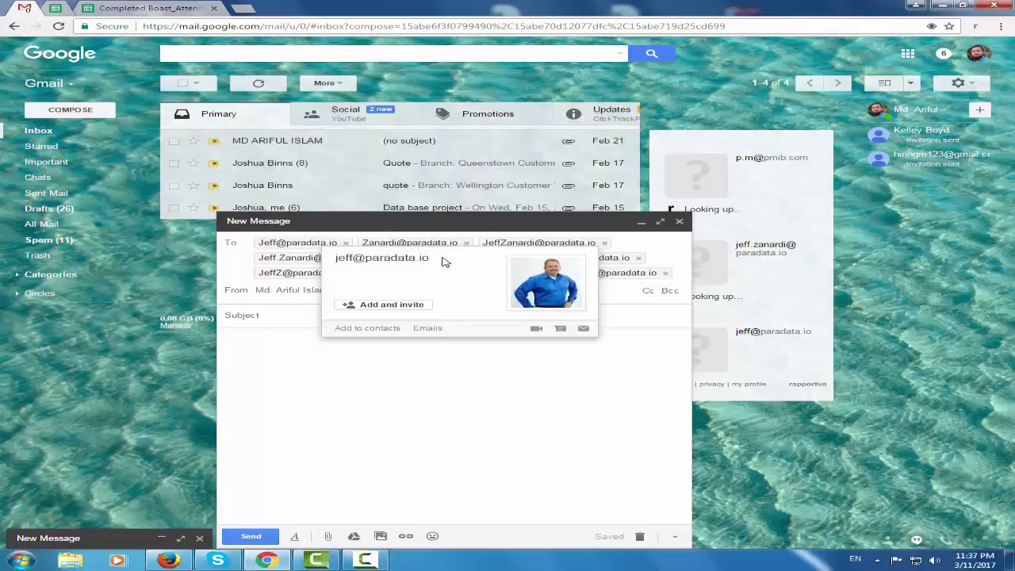
{"action": "left_click_drag", "start_coordinate": [444, 262], "coordinate": [337, 260]}
{"action": "key", "text": "ctrl+c"}
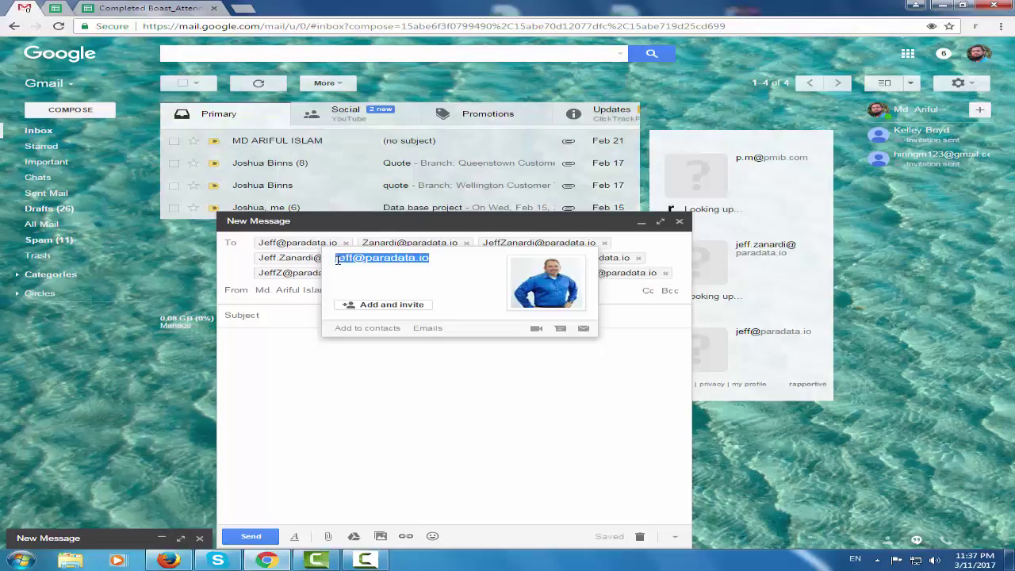
{"action": "key", "text": "ctrl+Tab"}
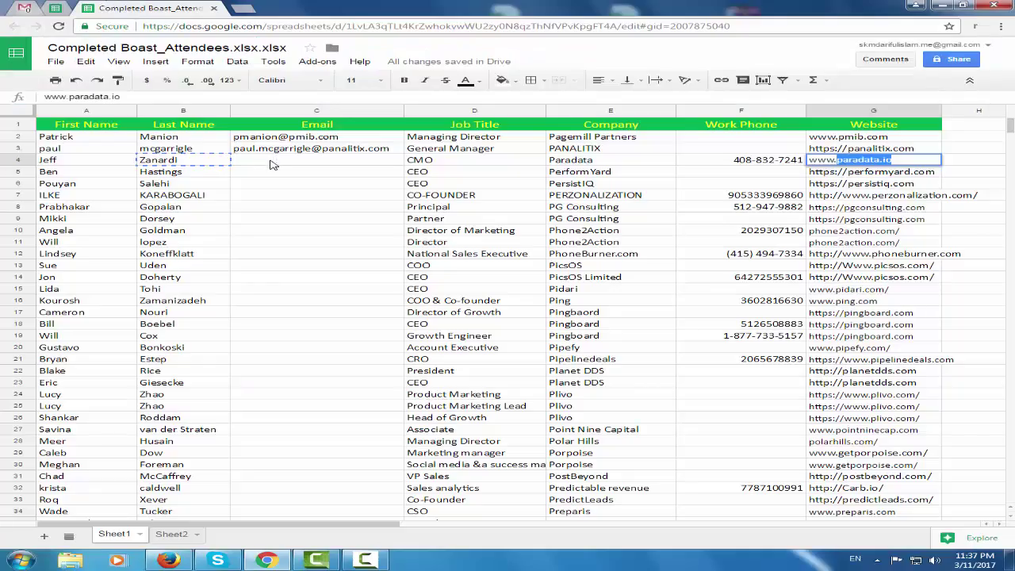
{"action": "left_click", "coordinate": [270, 164]}
{"action": "key", "text": "ctrl+v"}
{"action": "left_click", "coordinate": [325, 260]}
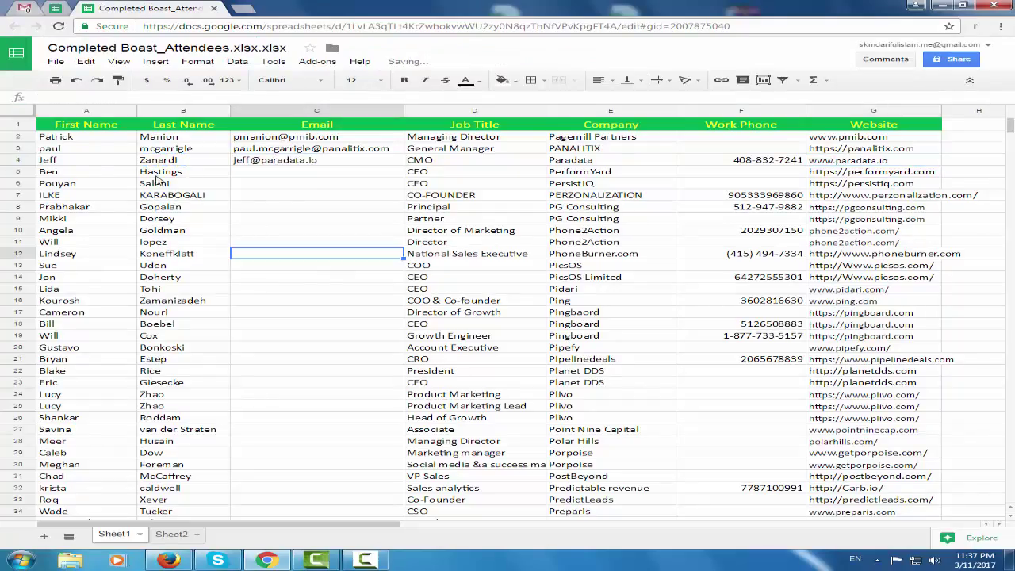
{"action": "left_click", "coordinate": [81, 173]}
{"action": "left_click", "coordinate": [50, 8]}
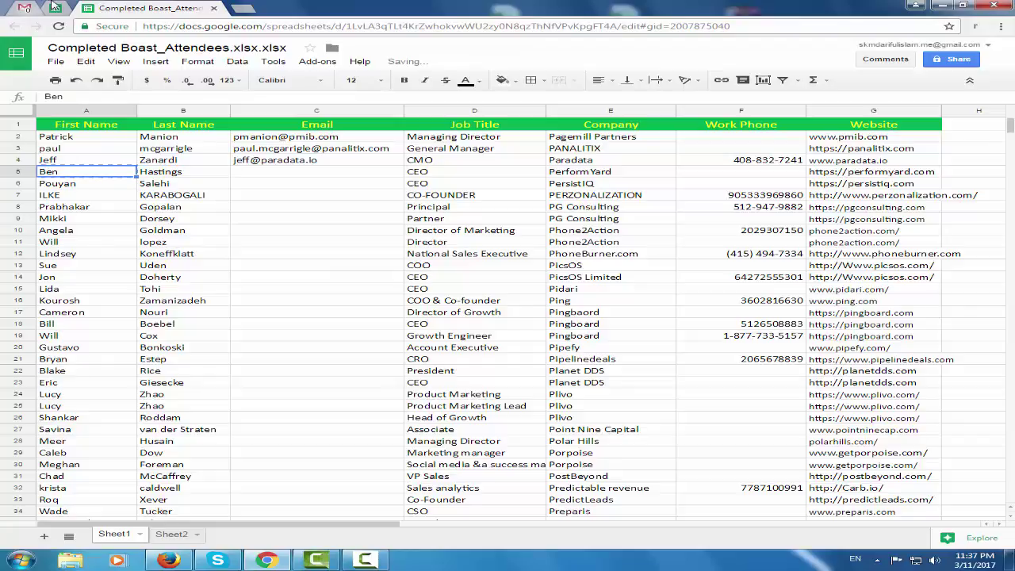
{"action": "left_click", "coordinate": [286, 138]}
{"action": "double_click", "coordinate": [285, 138]}
{"action": "key", "text": "ctrl+a"}
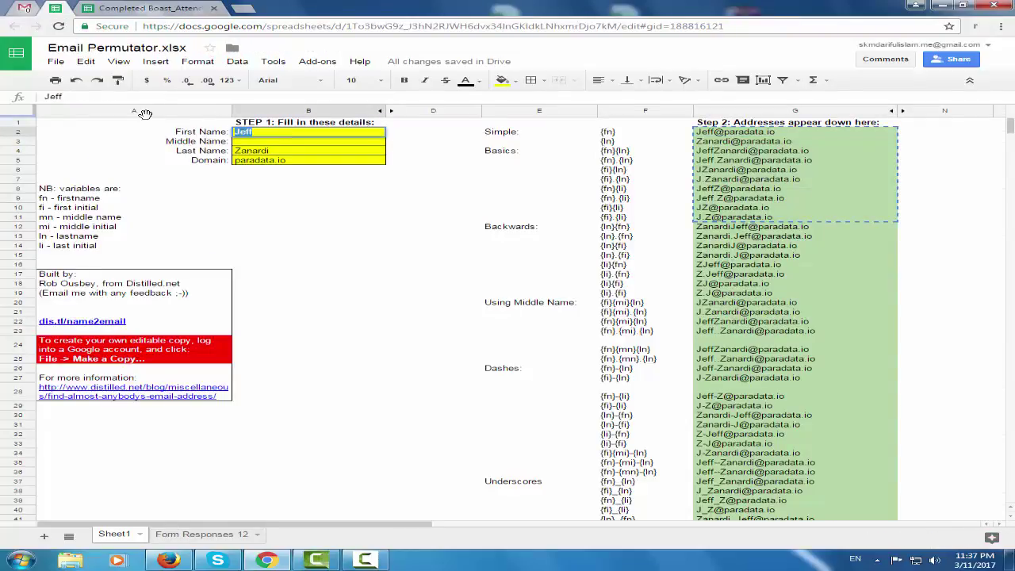
{"action": "left_click", "coordinate": [129, 10]}
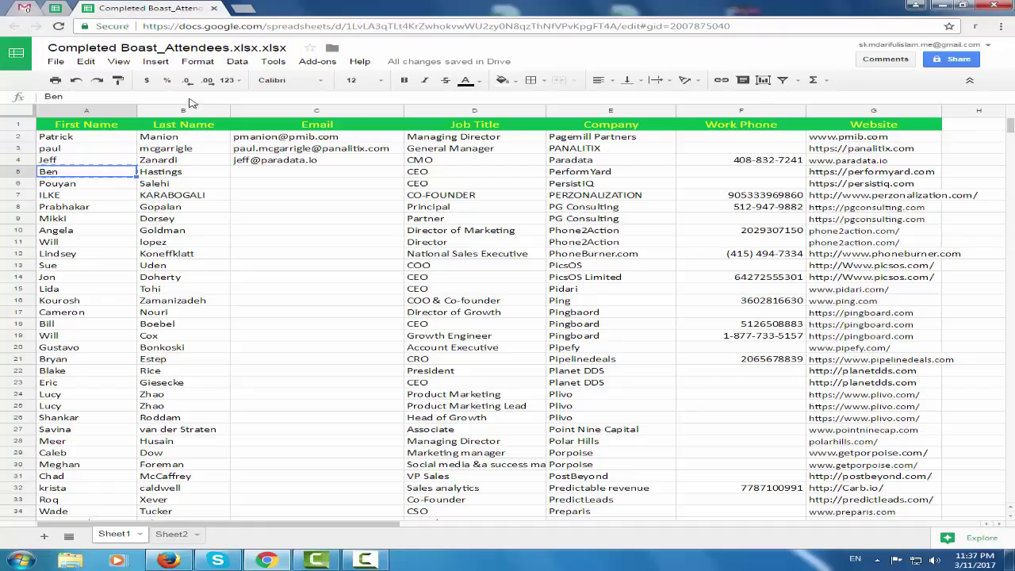
{"action": "left_click", "coordinate": [204, 173]}
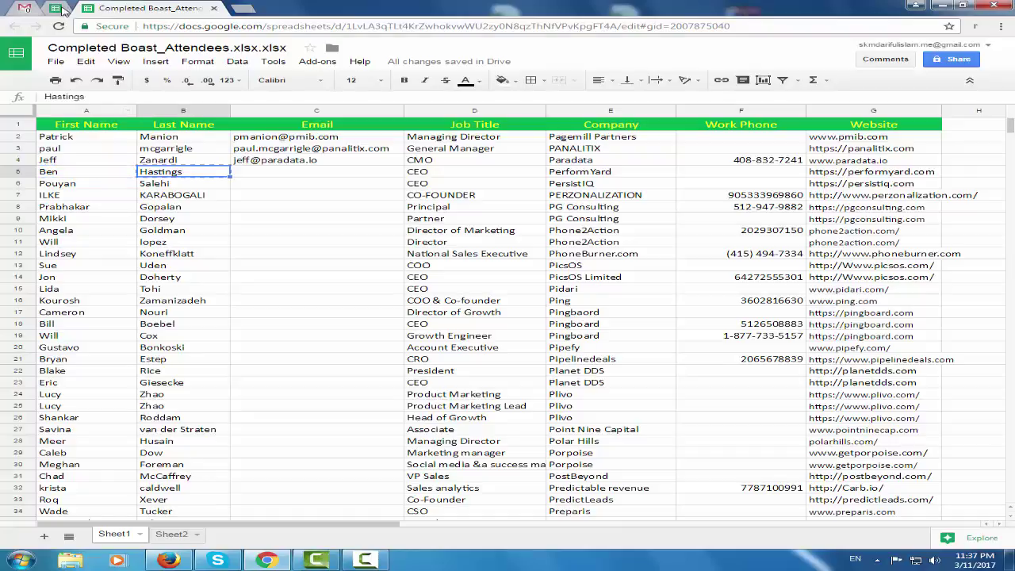
{"action": "left_click", "coordinate": [66, 10]}
{"action": "left_click", "coordinate": [291, 156]}
{"action": "left_click_drag", "start_coordinate": [291, 156], "coordinate": [179, 151]}
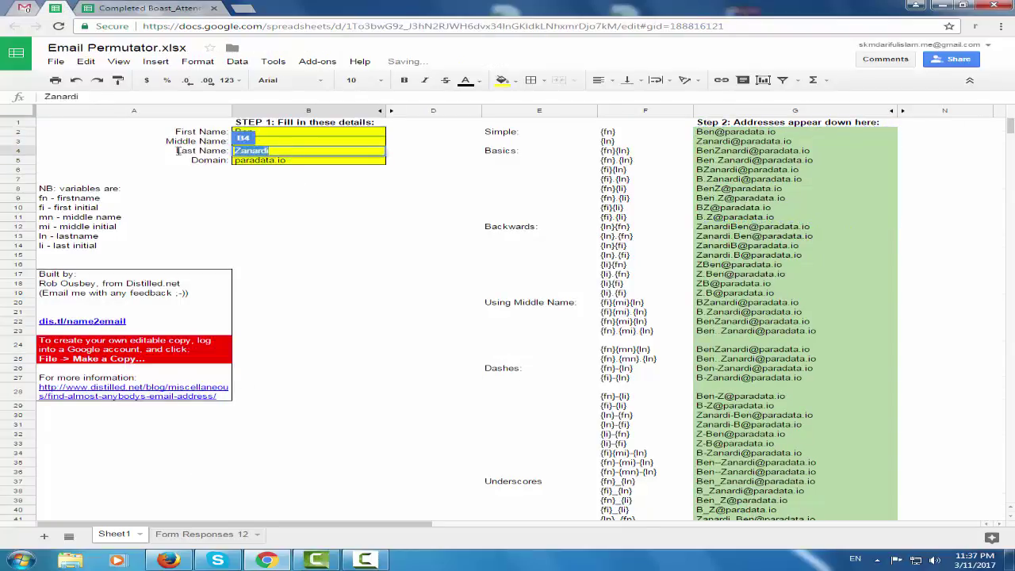
Replace the domain with performyard.com and copy the ten generated addresses G2:G11
{"action": "key", "text": "ctrl+Tab"}
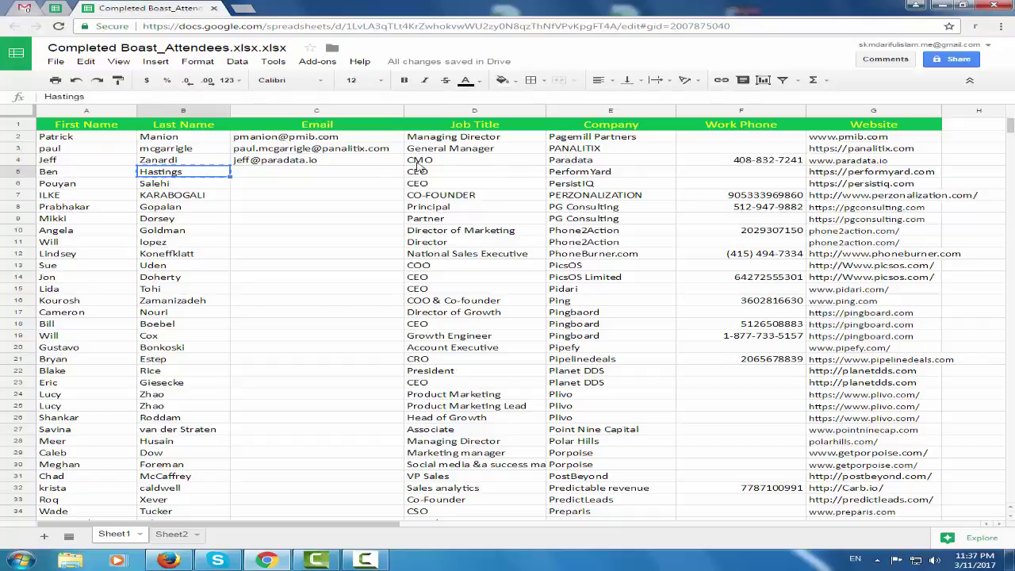
{"action": "left_click", "coordinate": [923, 172]}
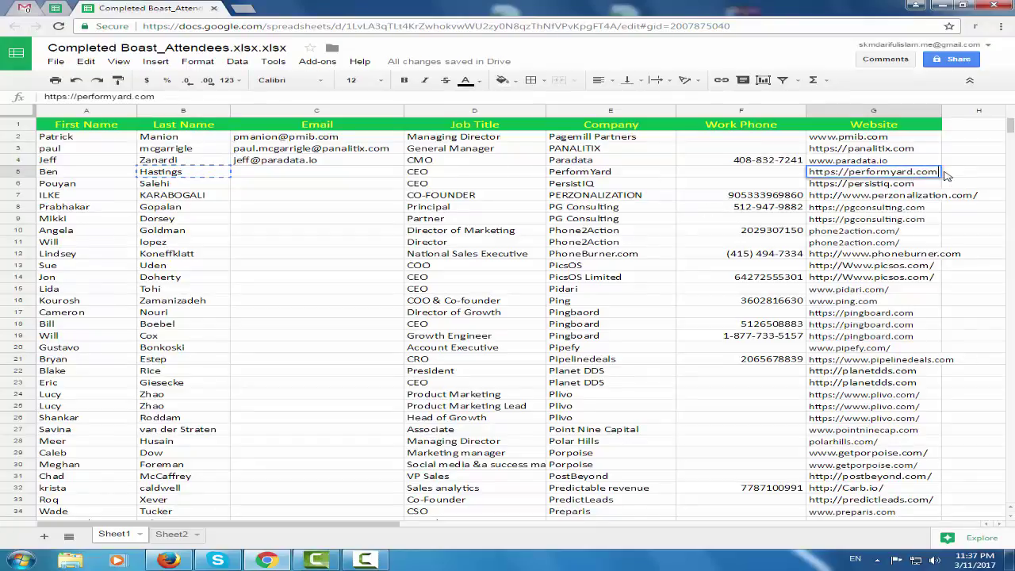
{"action": "left_click_drag", "start_coordinate": [940, 171], "coordinate": [853, 173]}
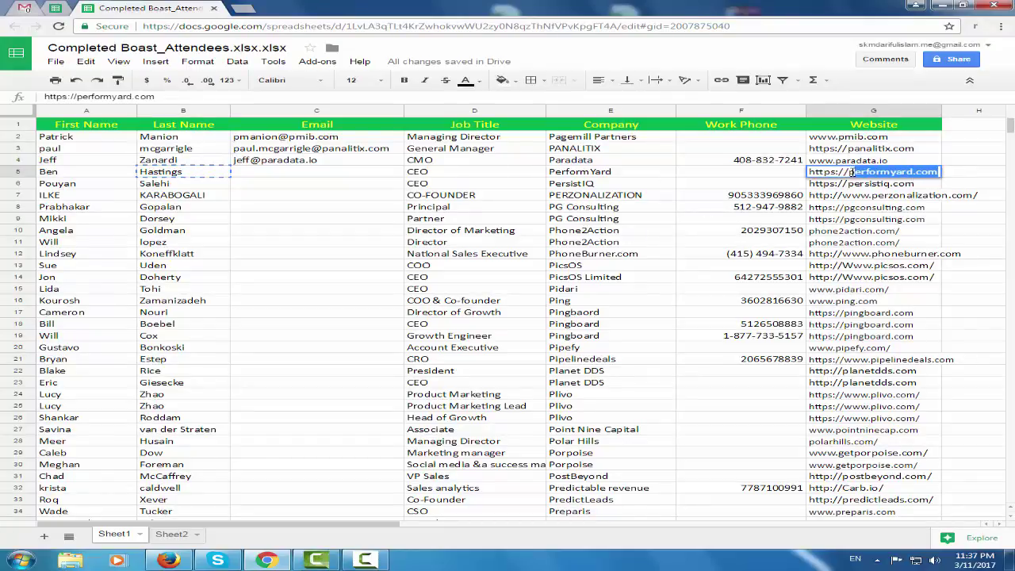
{"action": "key", "text": "ctrl+c"}
{"action": "key", "text": "ctrl+shift+Tab"}
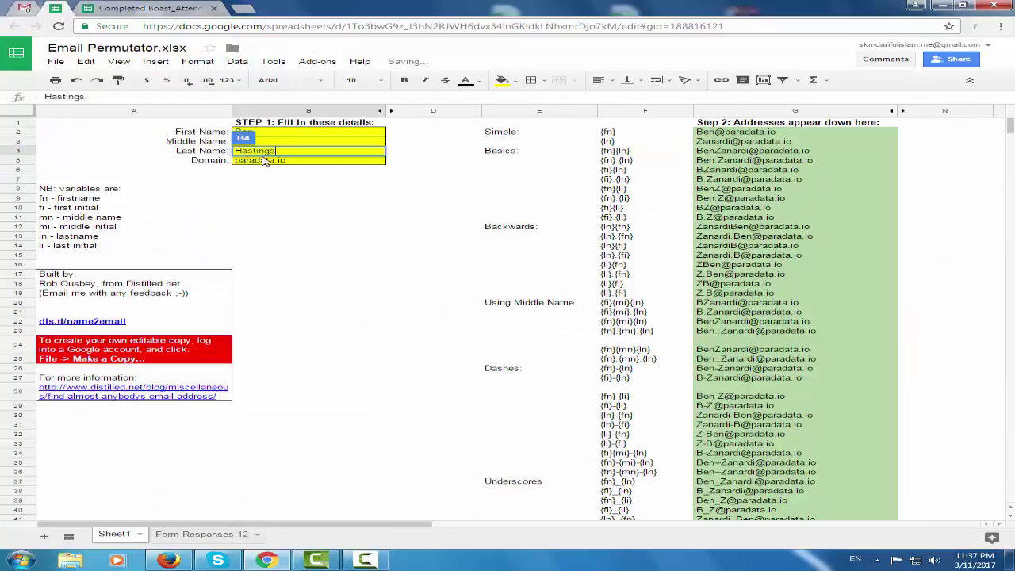
{"action": "left_click", "coordinate": [313, 161]}
{"action": "double_click", "coordinate": [314, 161]}
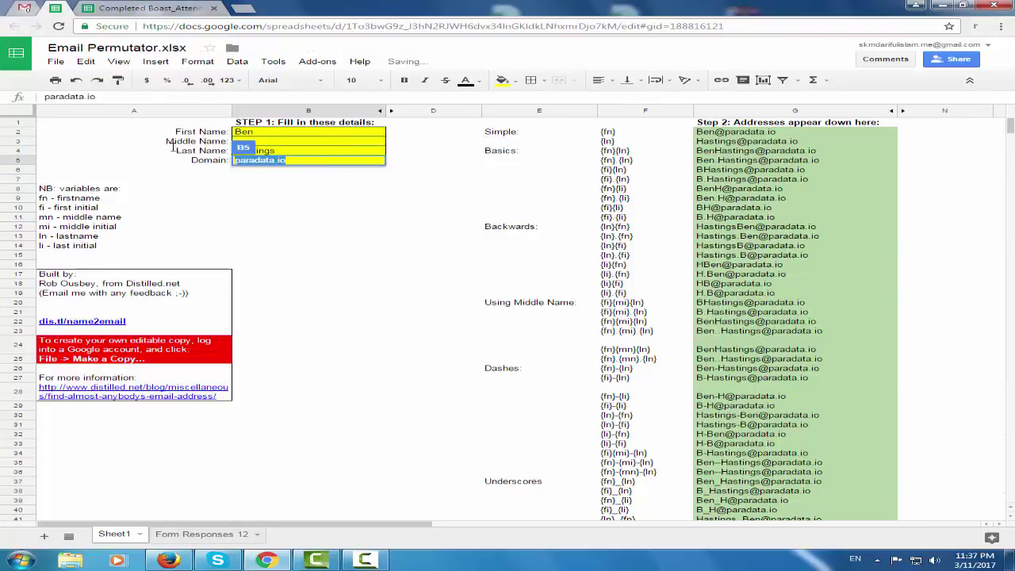
{"action": "key", "text": "ctrl+v"}
{"action": "left_click", "coordinate": [357, 247]}
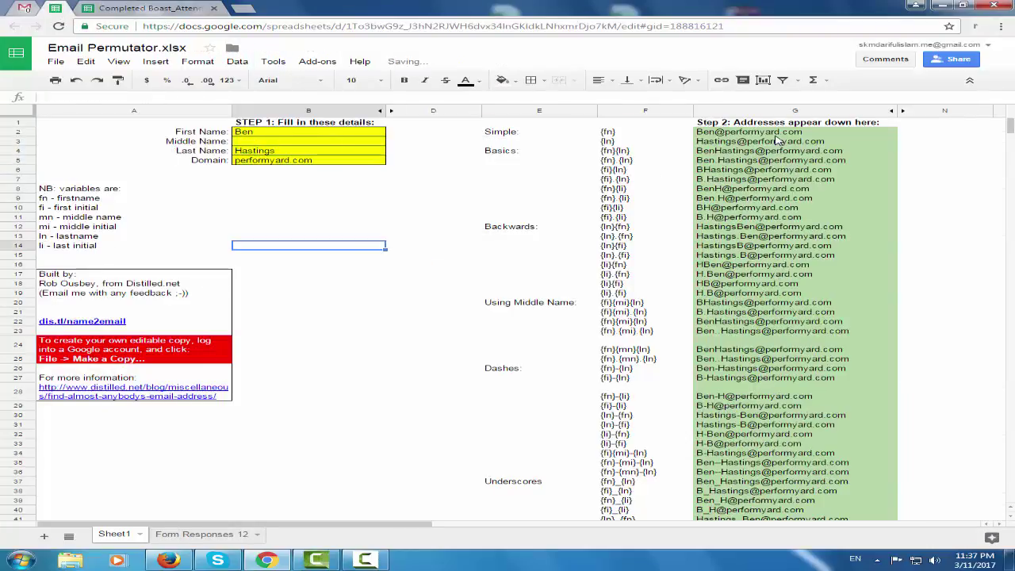
{"action": "left_click_drag", "start_coordinate": [775, 135], "coordinate": [751, 216]}
{"action": "key", "text": "ctrl+c"}
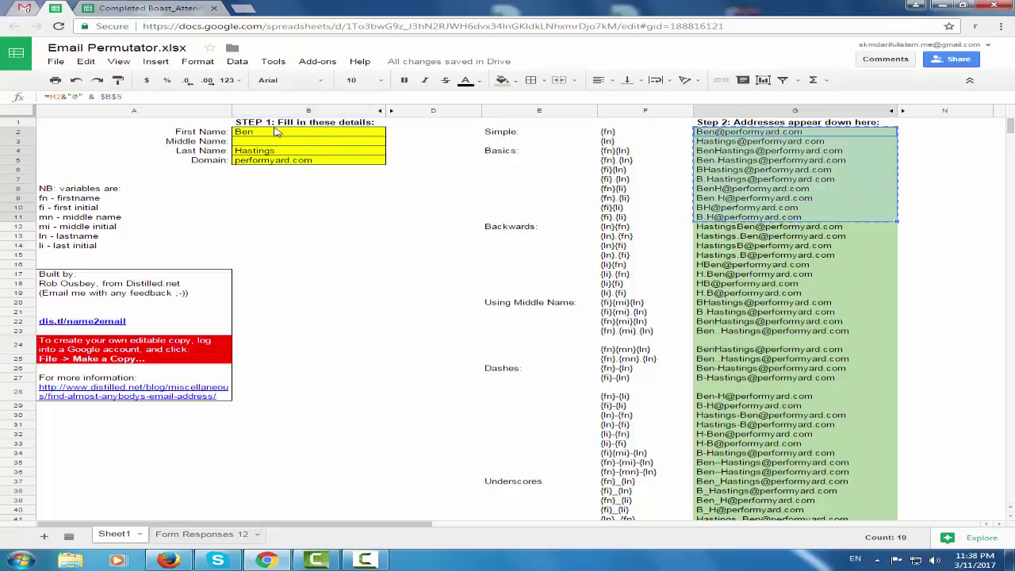
{"action": "left_click", "coordinate": [37, 9]}
{"action": "left_click", "coordinate": [84, 111]}
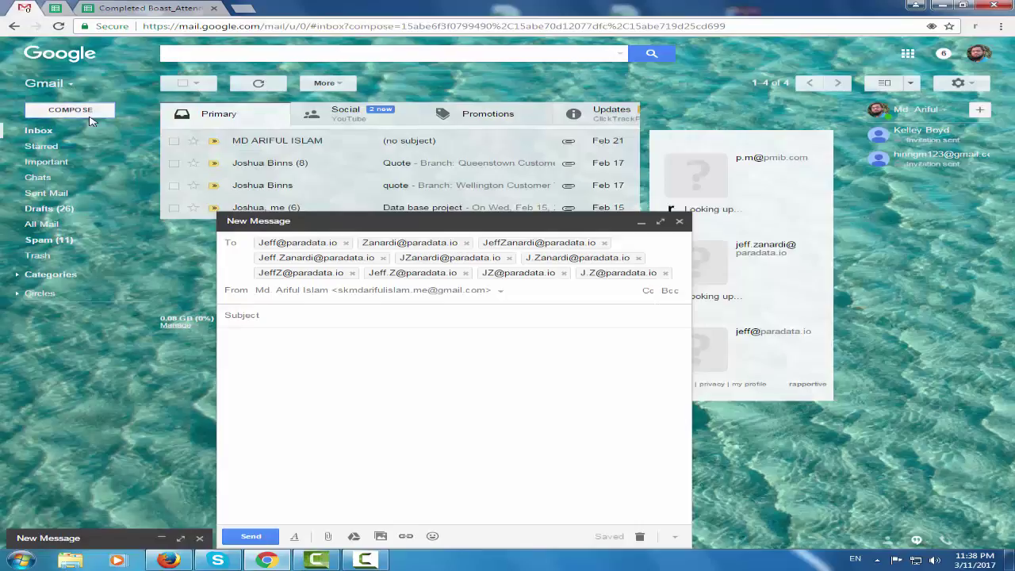
{"action": "key", "text": "ctrl+v"}
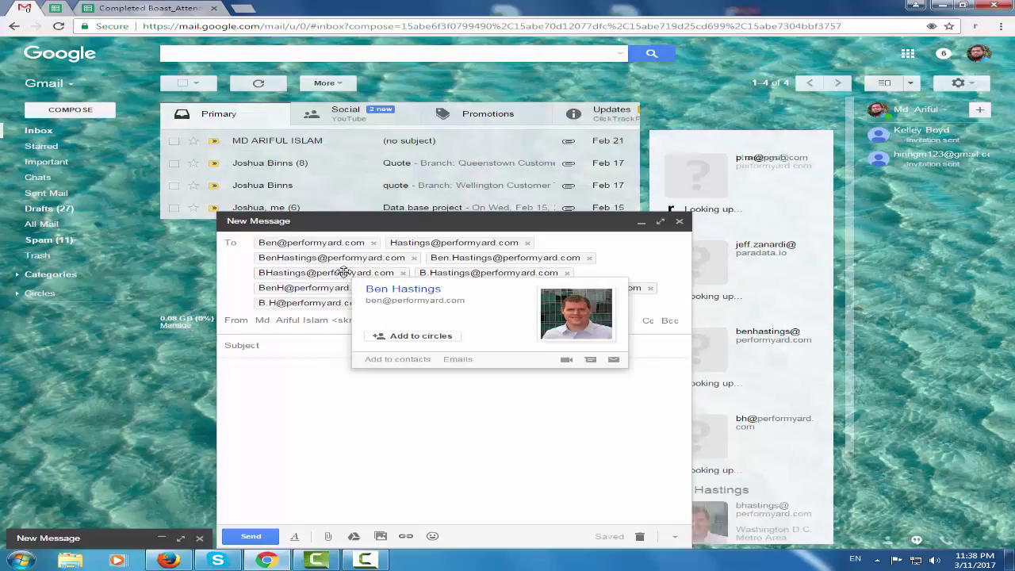
{"action": "scroll", "coordinate": [771, 355], "scroll_direction": "down", "scroll_amount": 3}
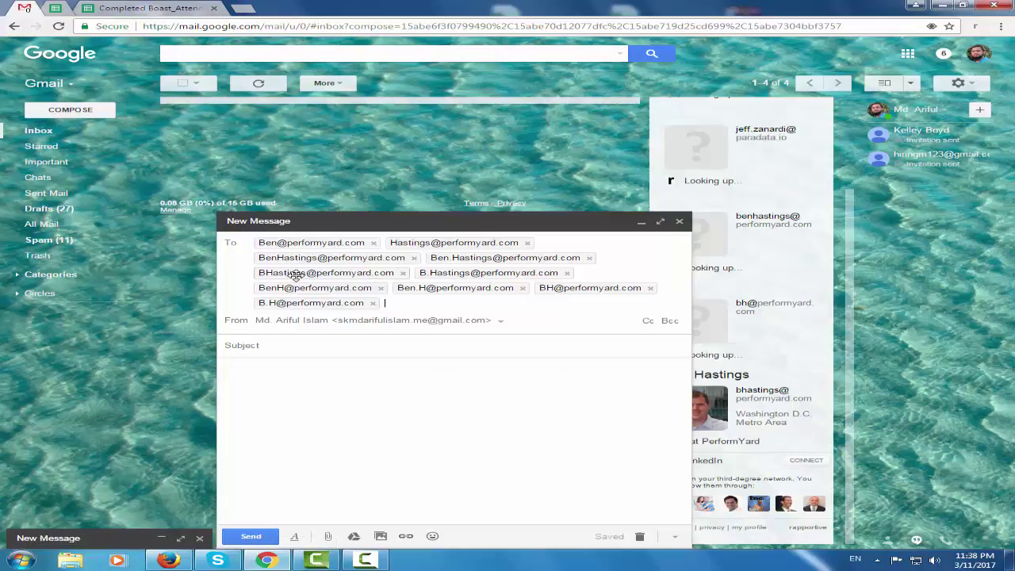
{"action": "mouse_move", "coordinate": [295, 275]}
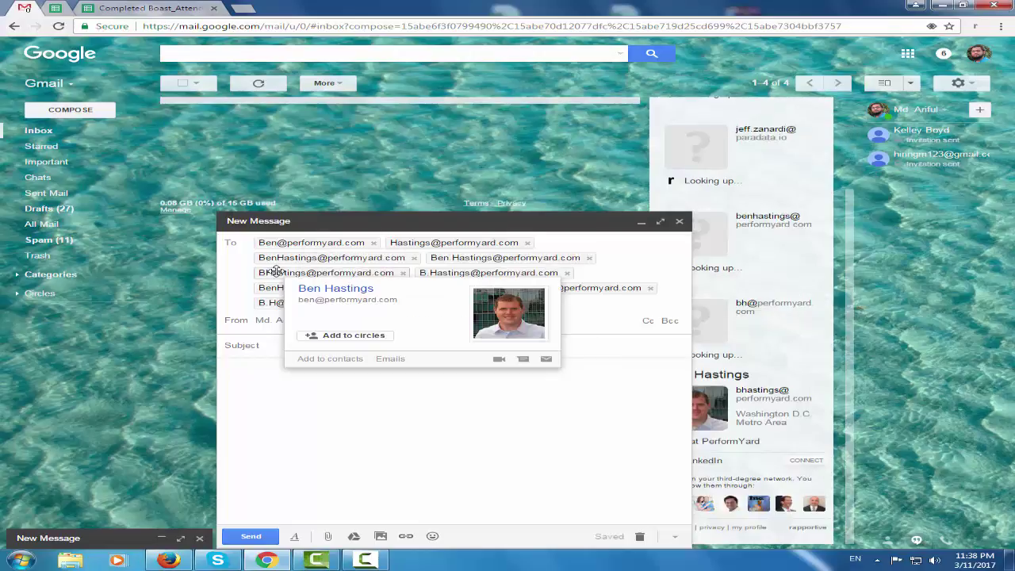
{"action": "left_click_drag", "start_coordinate": [398, 300], "coordinate": [295, 298]}
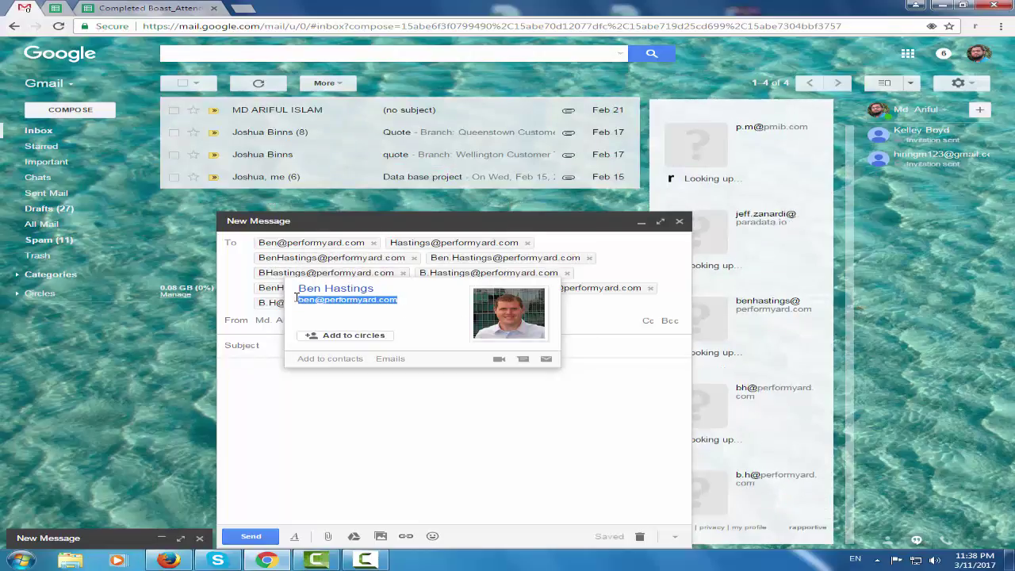
{"action": "left_click", "coordinate": [489, 437]}
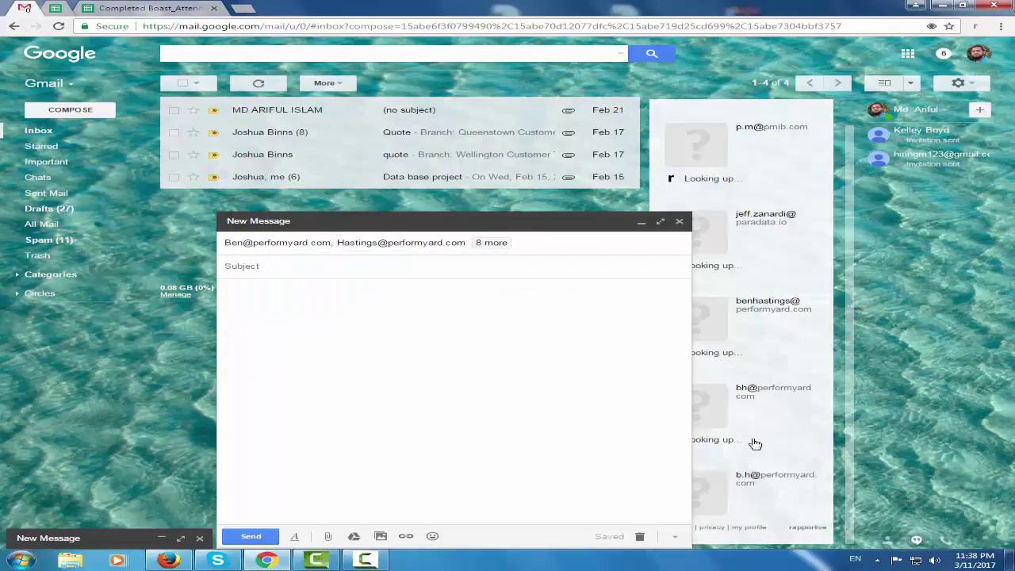
{"action": "left_click", "coordinate": [314, 246]}
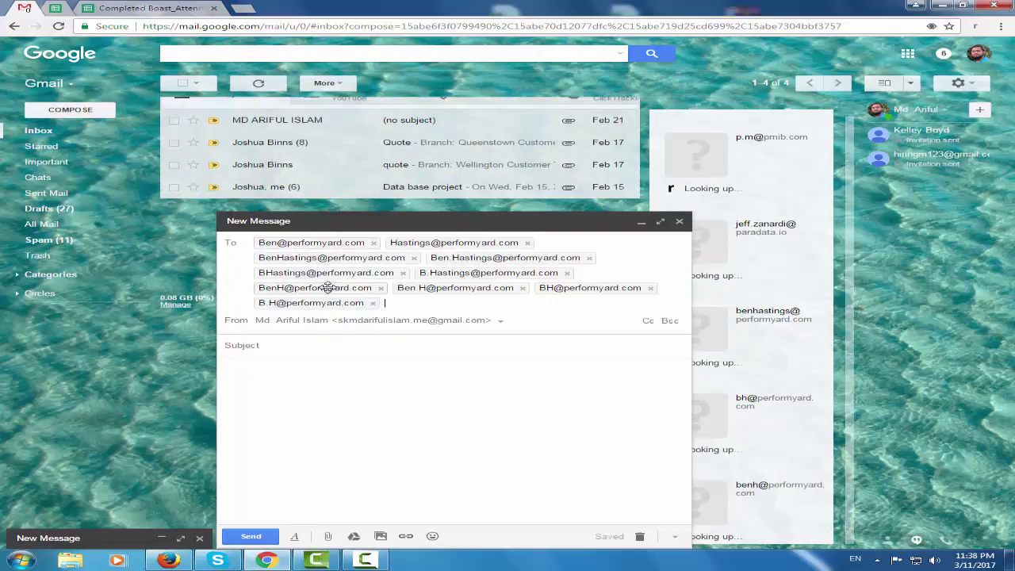
{"action": "mouse_move", "coordinate": [328, 287]}
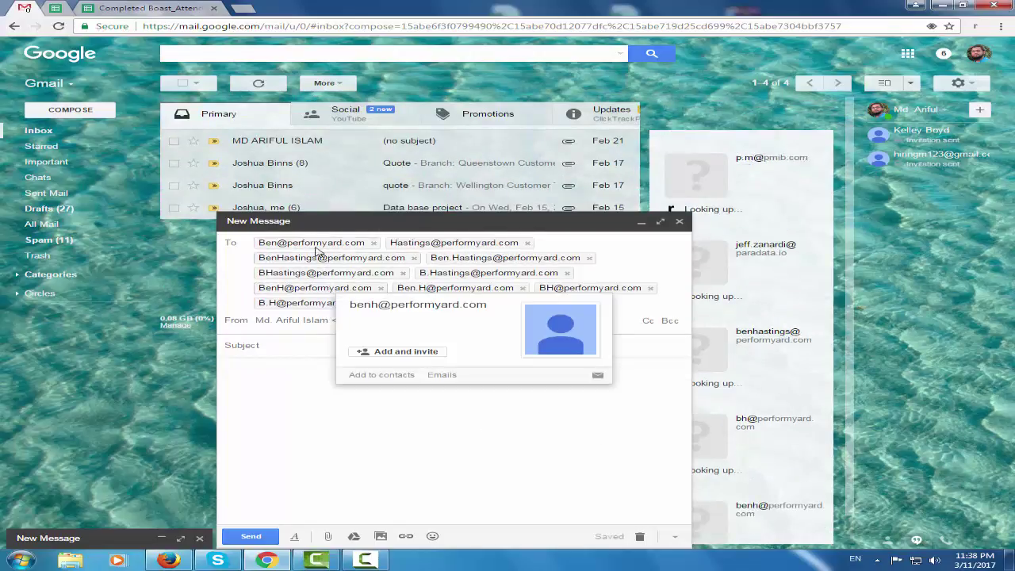
{"action": "mouse_move", "coordinate": [313, 244]}
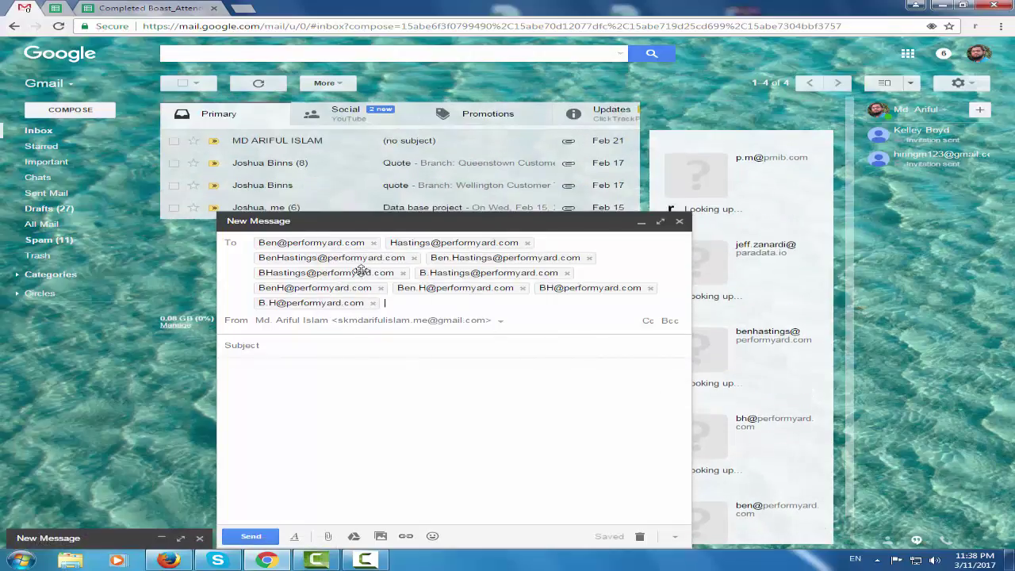
{"action": "mouse_move", "coordinate": [330, 261]}
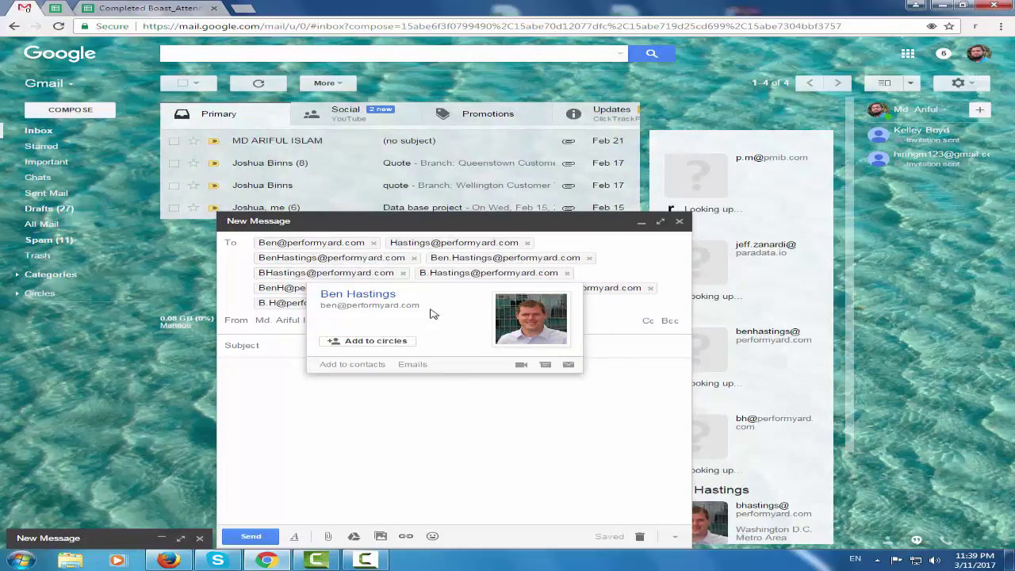
{"action": "left_click_drag", "start_coordinate": [420, 308], "coordinate": [320, 305]}
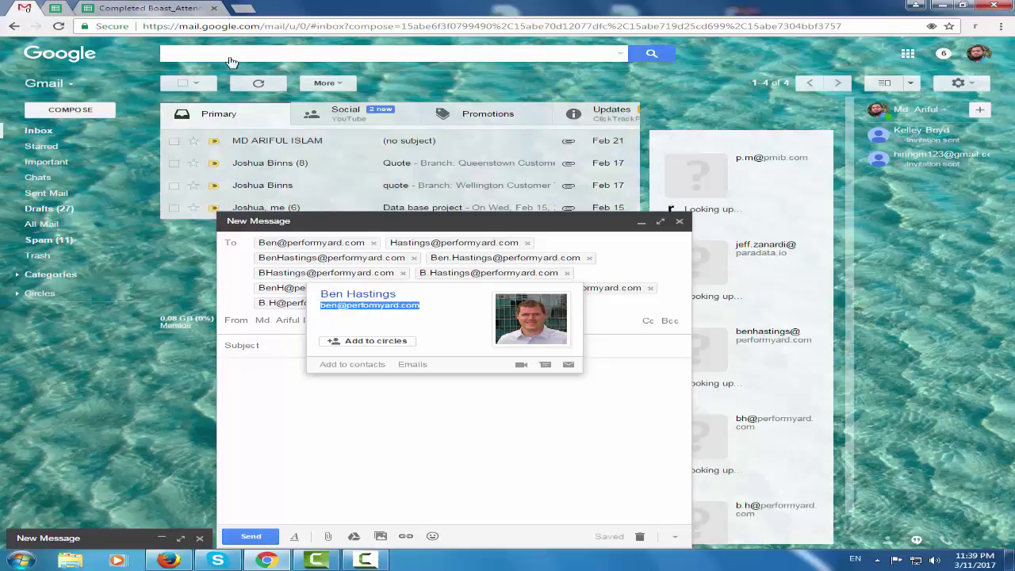
{"action": "left_click", "coordinate": [175, 7]}
{"action": "left_click", "coordinate": [268, 178]}
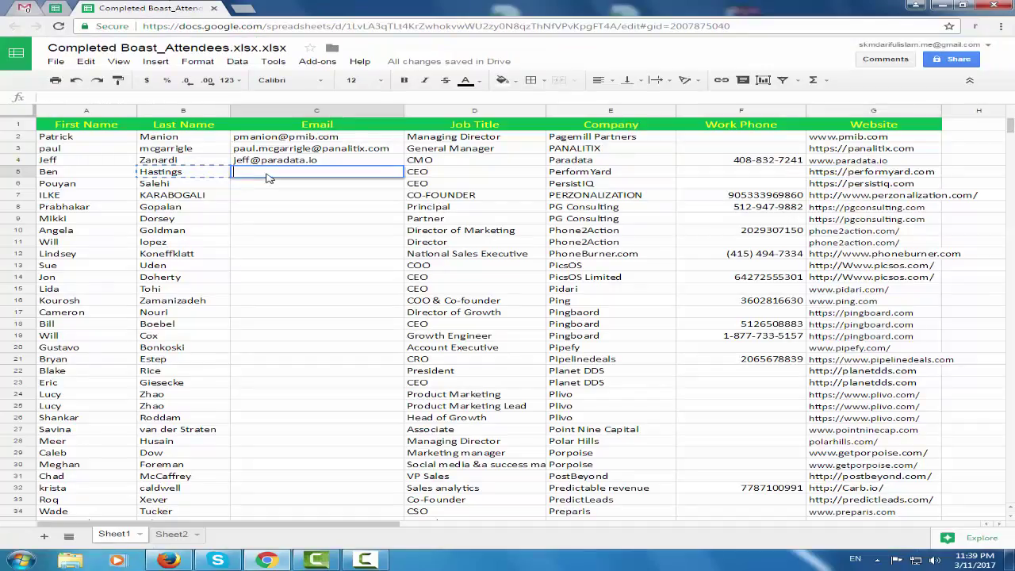
{"action": "key", "text": "ctrl+v"}
{"action": "left_click", "coordinate": [336, 268]}
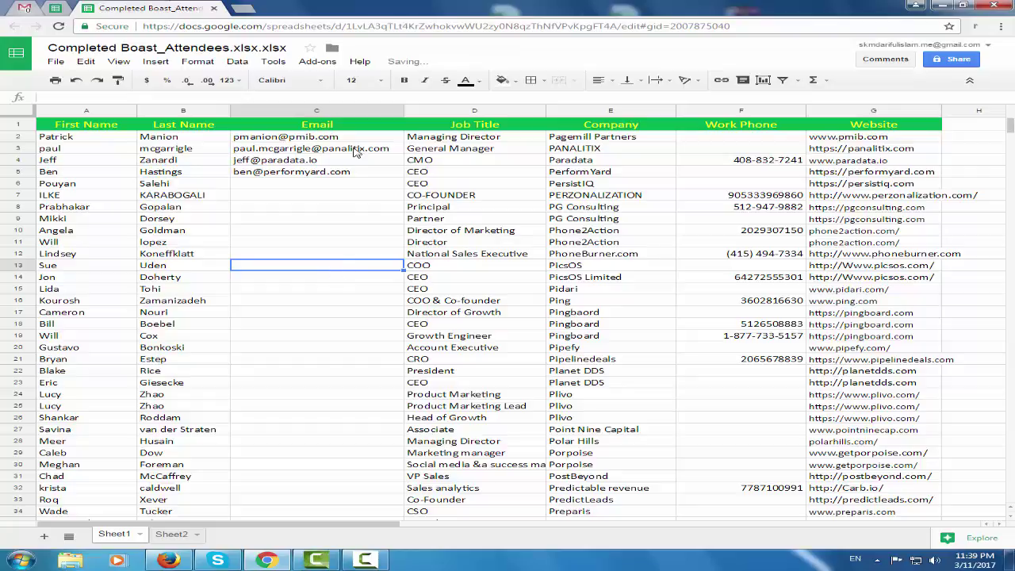
{"action": "left_click", "coordinate": [55, 9]}
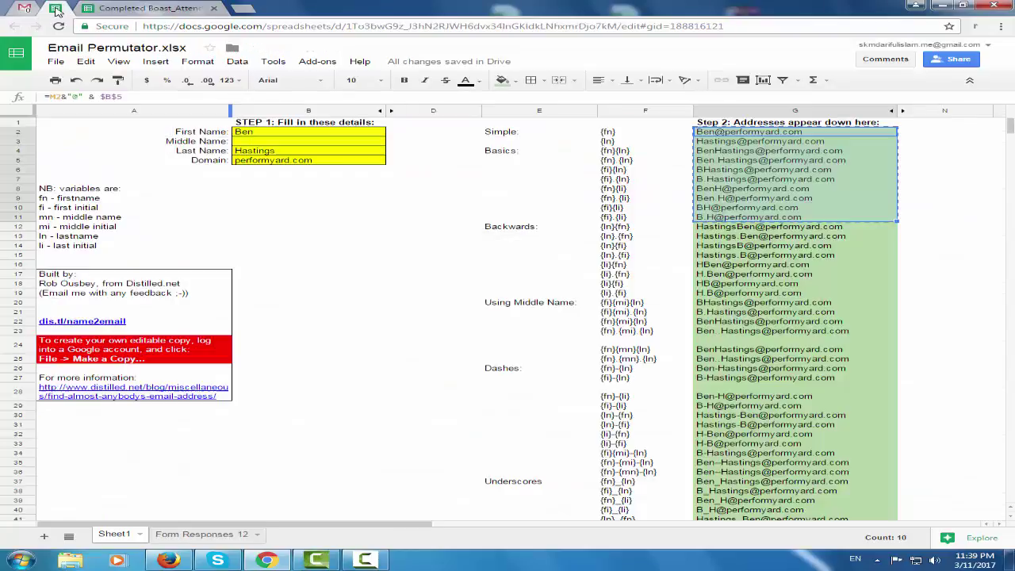
Check the Email Permutator inputs (Ben, performyard.com) and the generated address formulas in column G
{"action": "left_click", "coordinate": [346, 200]}
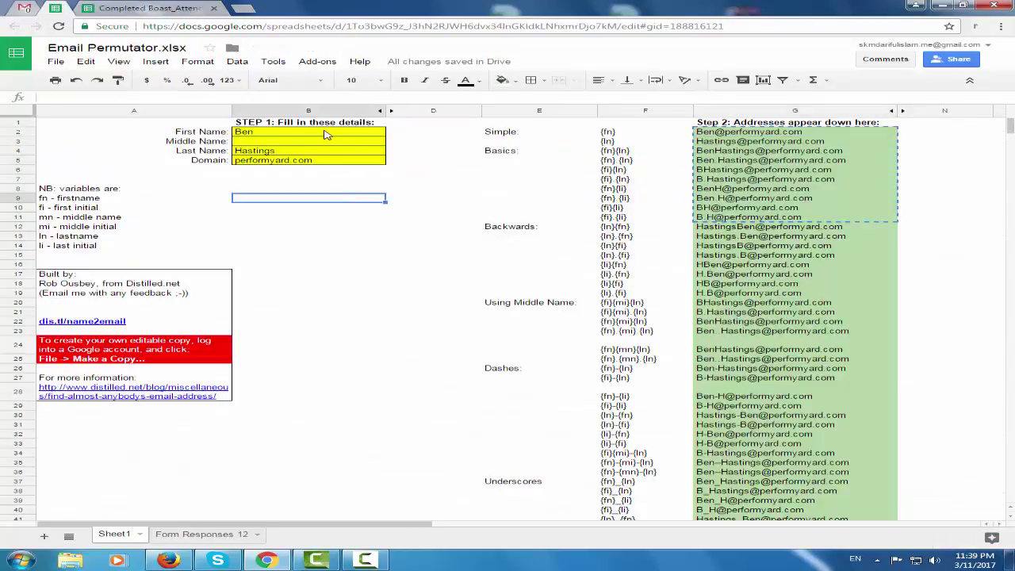
{"action": "left_click", "coordinate": [325, 134]}
{"action": "left_click", "coordinate": [346, 208]}
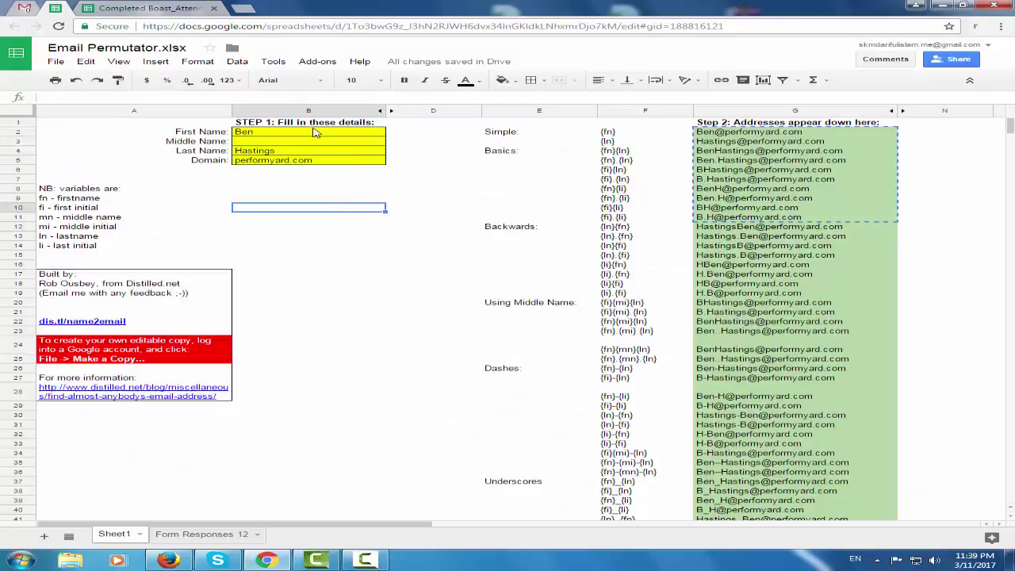
{"action": "left_click_drag", "start_coordinate": [315, 132], "coordinate": [314, 161]}
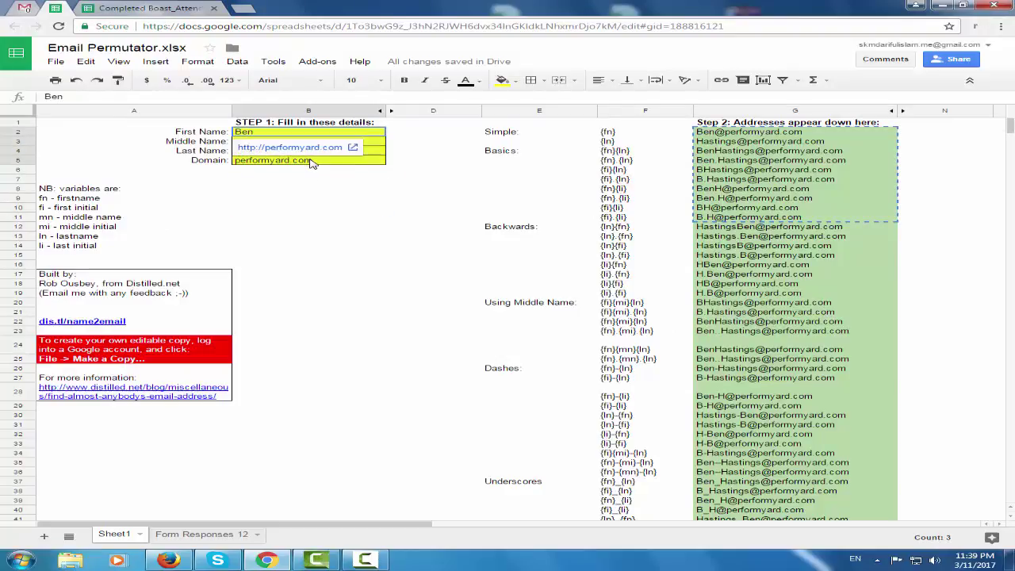
{"action": "left_click", "coordinate": [823, 161]}
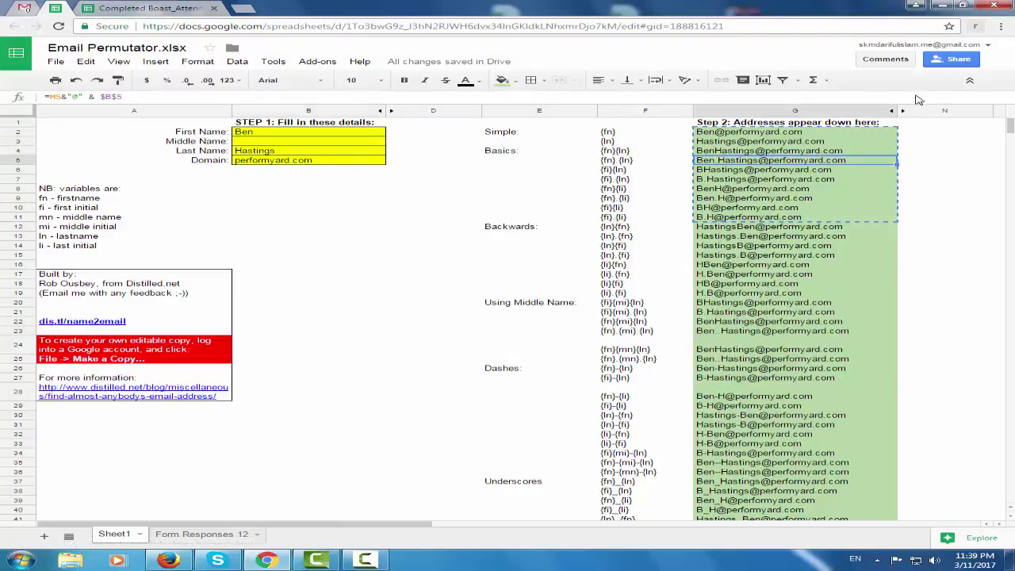
{"action": "left_click", "coordinate": [845, 136]}
{"action": "left_click_drag", "start_coordinate": [845, 136], "coordinate": [857, 228]}
{"action": "left_click", "coordinate": [929, 248]}
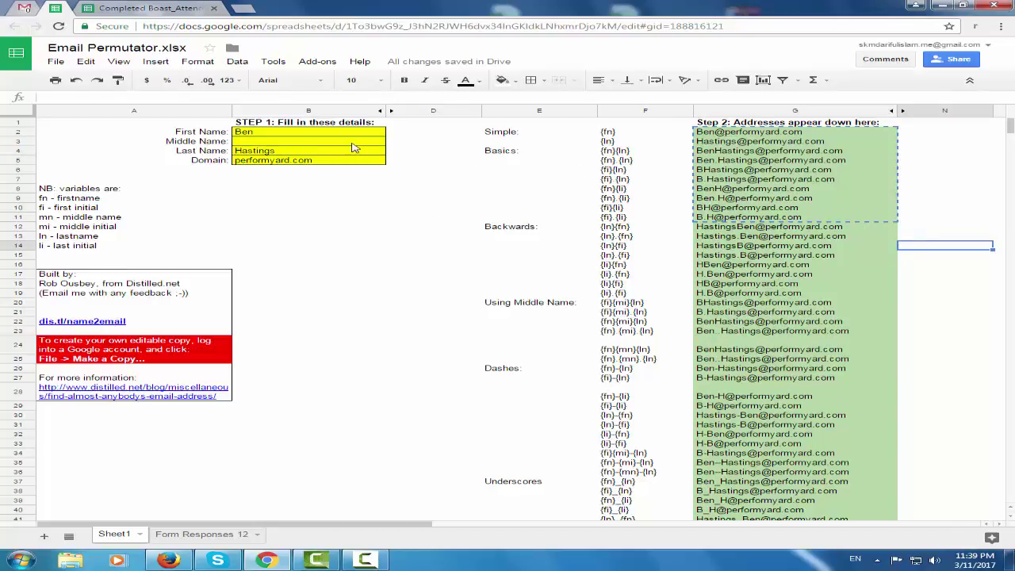
{"action": "left_click", "coordinate": [329, 161]}
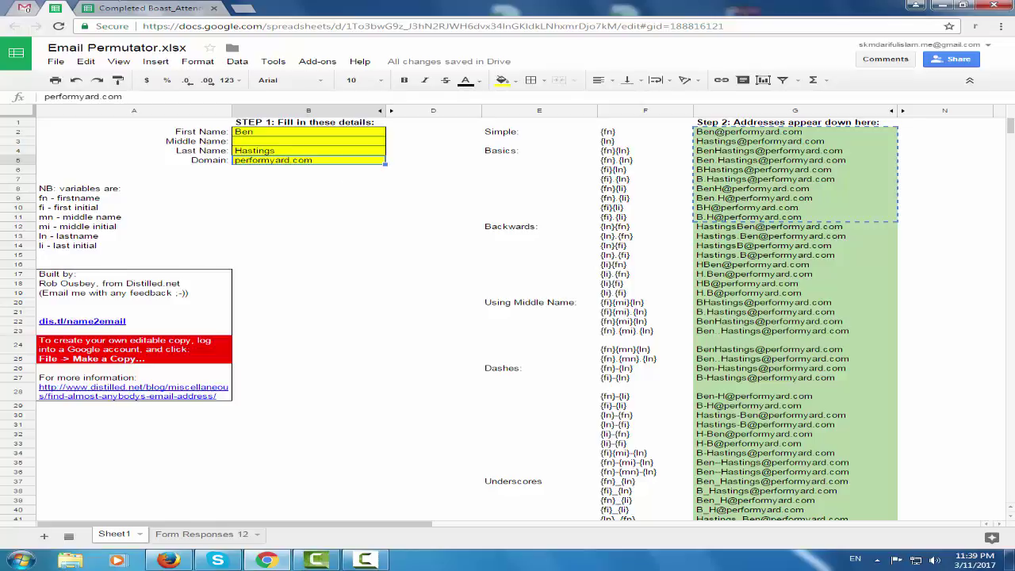
{"action": "left_click", "coordinate": [103, 8]}
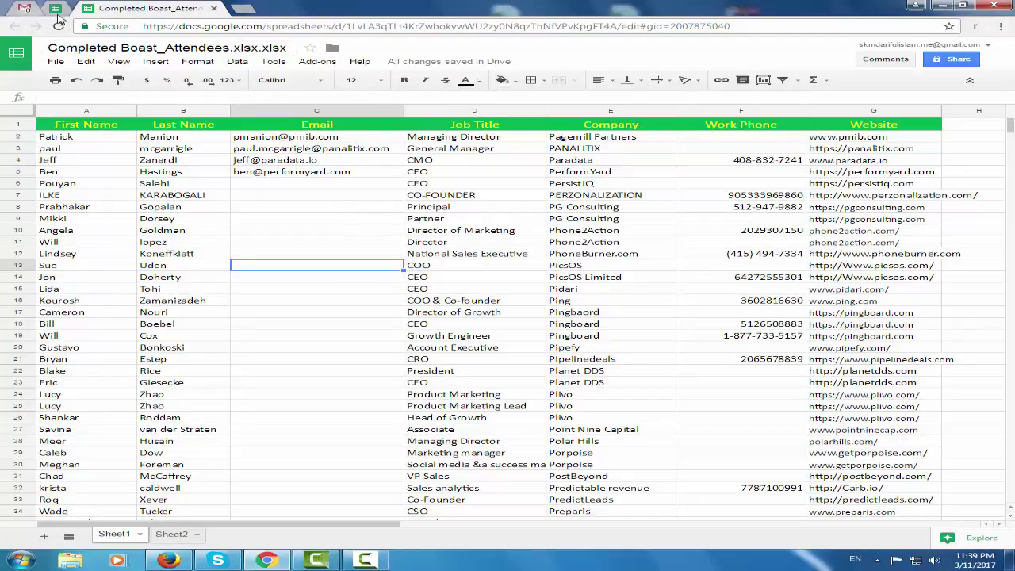
{"action": "left_click", "coordinate": [376, 140]}
{"action": "key", "text": "shift+Down"}
{"action": "key", "text": "shift+Down"}
{"action": "key", "text": "shift+Down"}
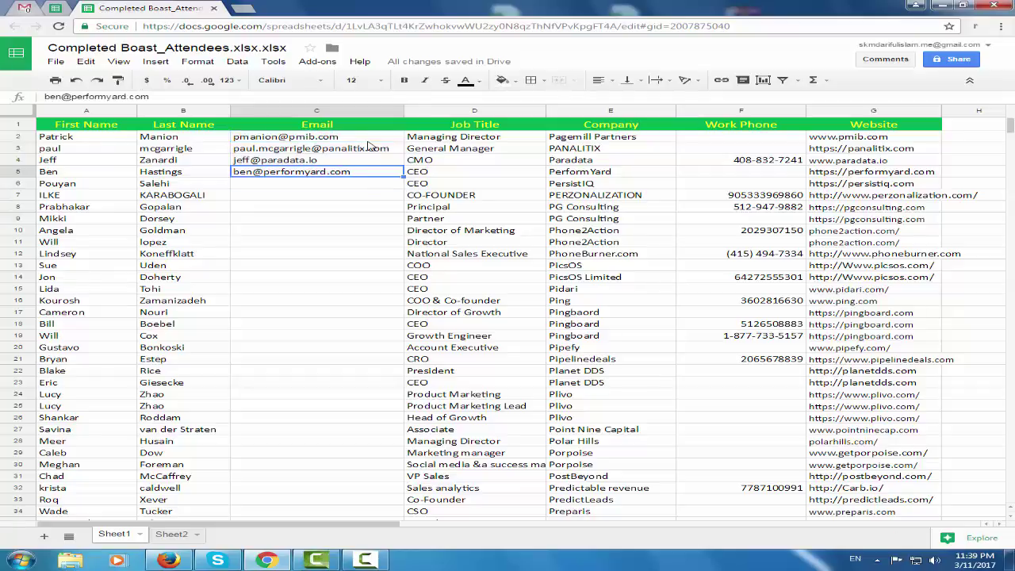
{"action": "left_click_drag", "start_coordinate": [369, 140], "coordinate": [361, 176]}
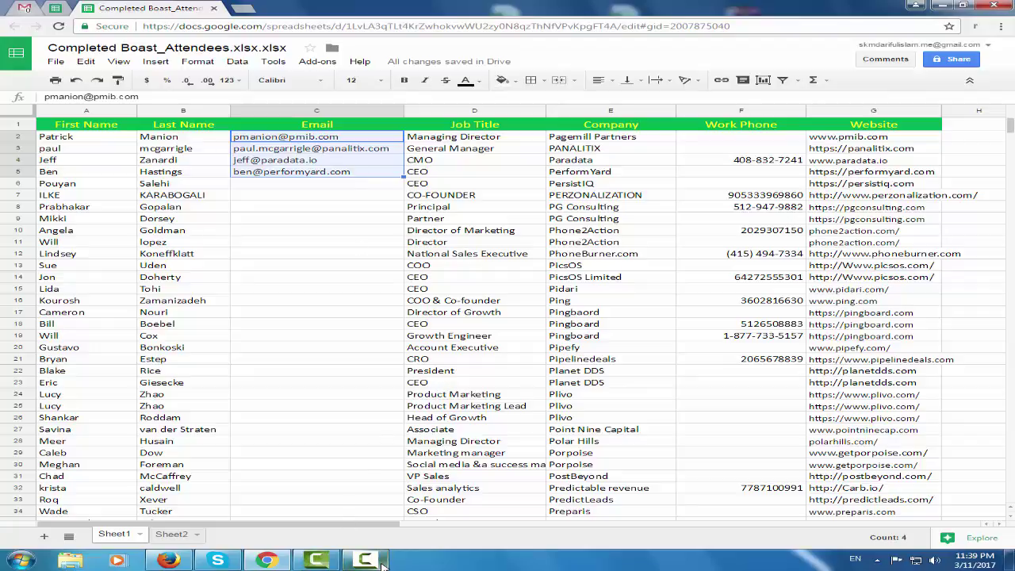
{"action": "mouse_move", "coordinate": [380, 558]}
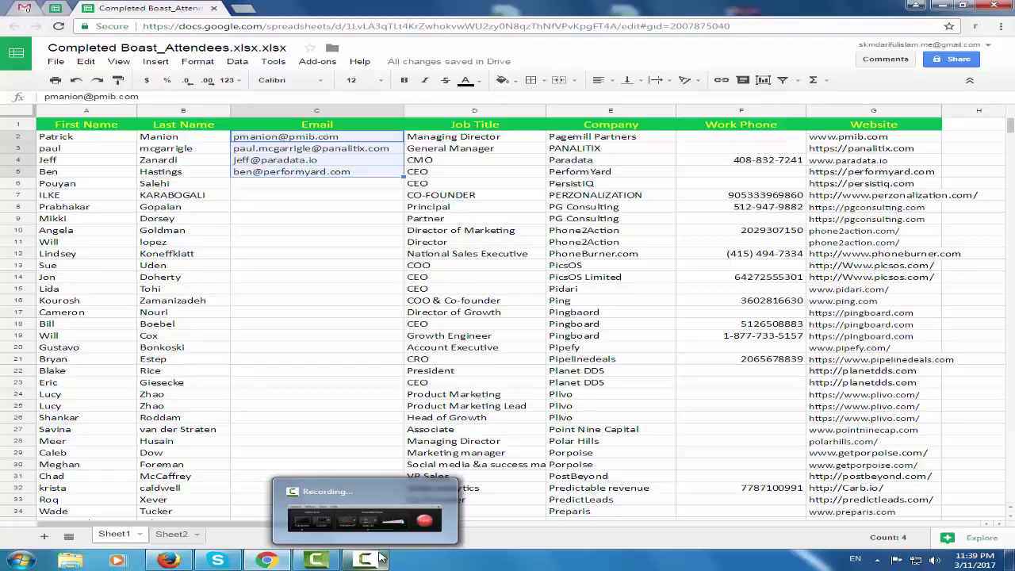
{"action": "left_click", "coordinate": [380, 558]}
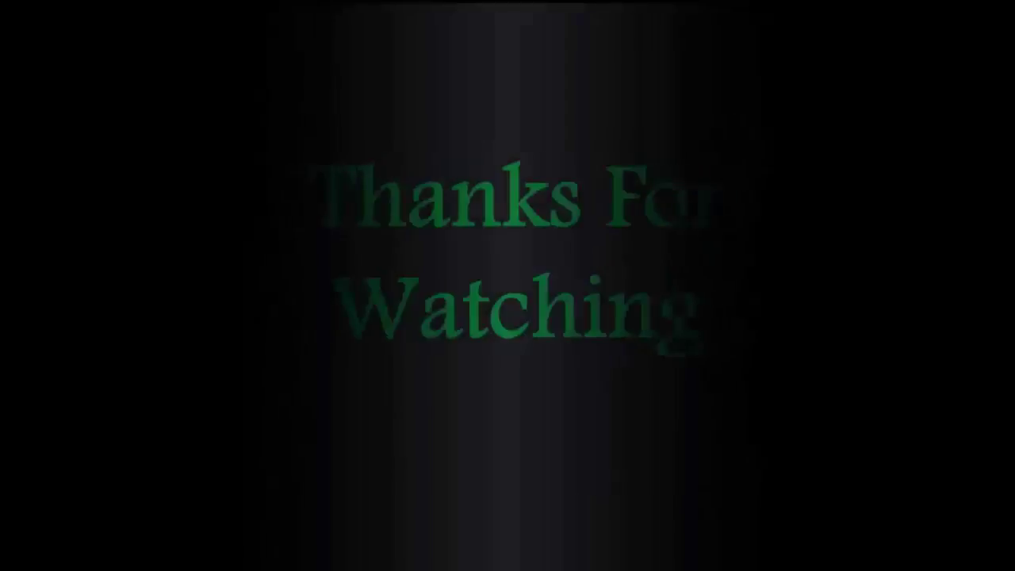